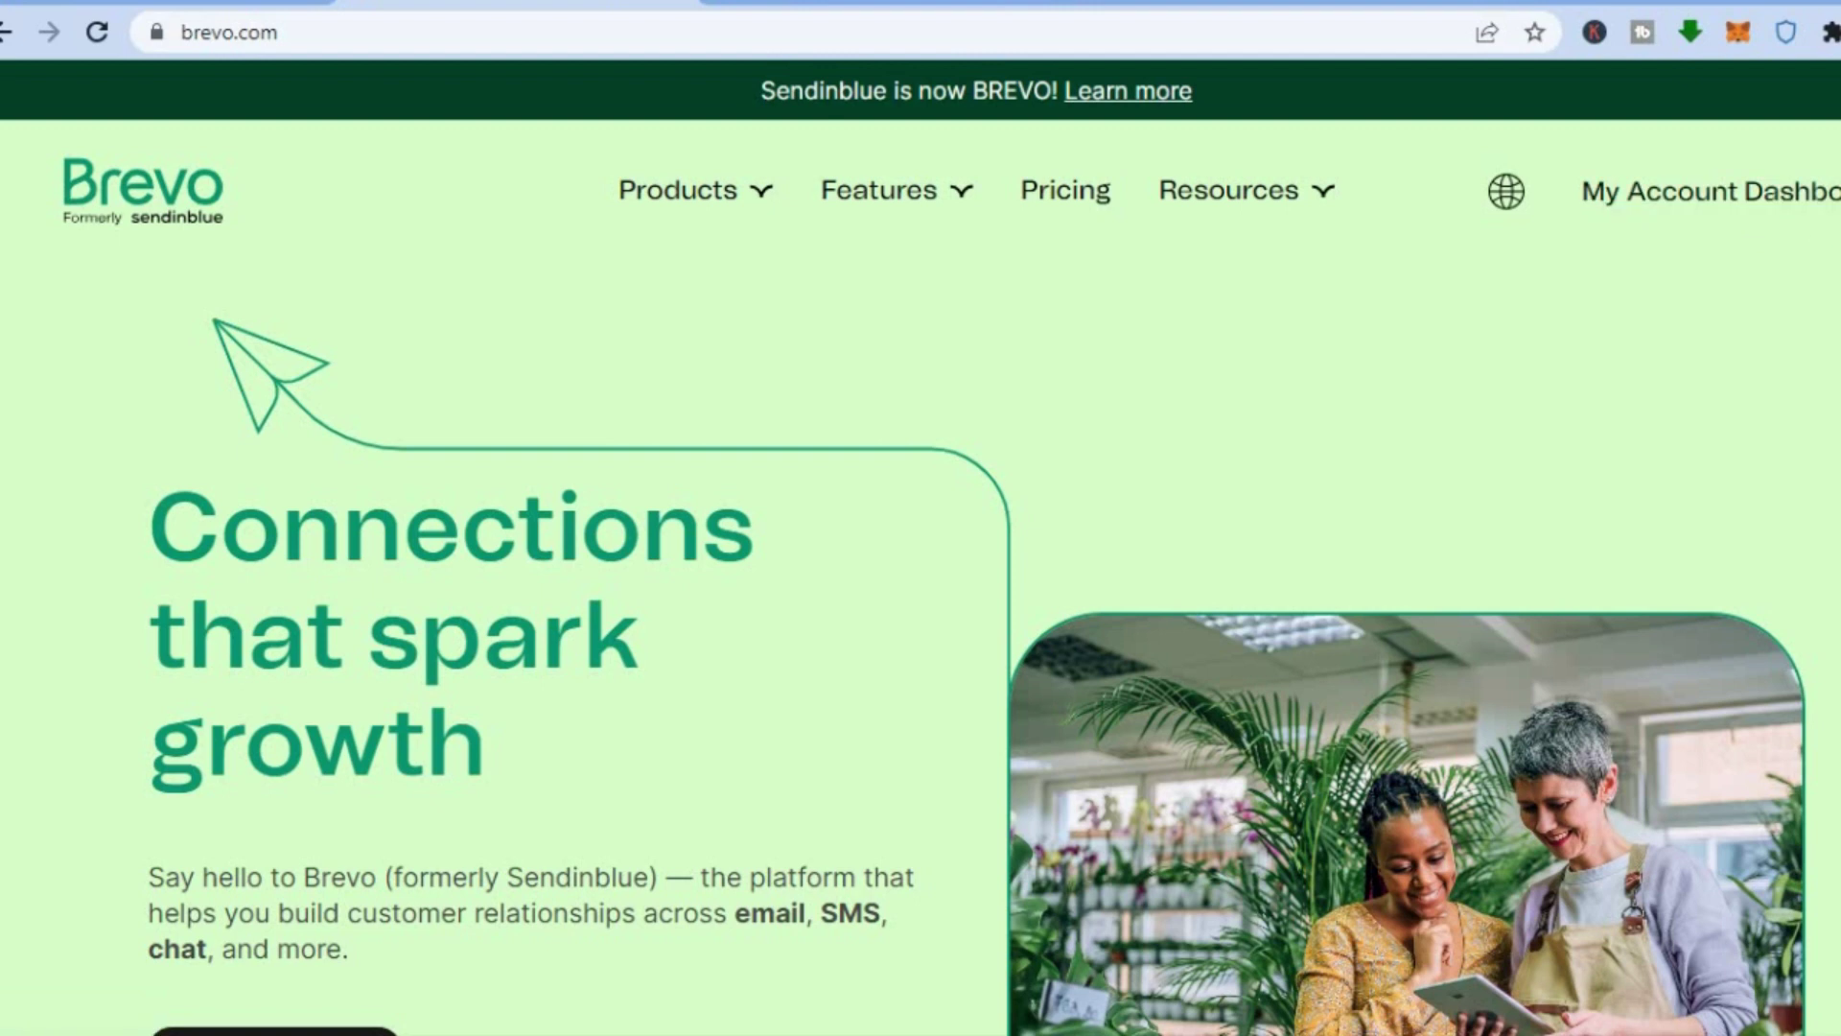
- Switch to the marketing plan selection page, compare the plans and continue with the Free plan
scroll(921, 619, "down", 5)
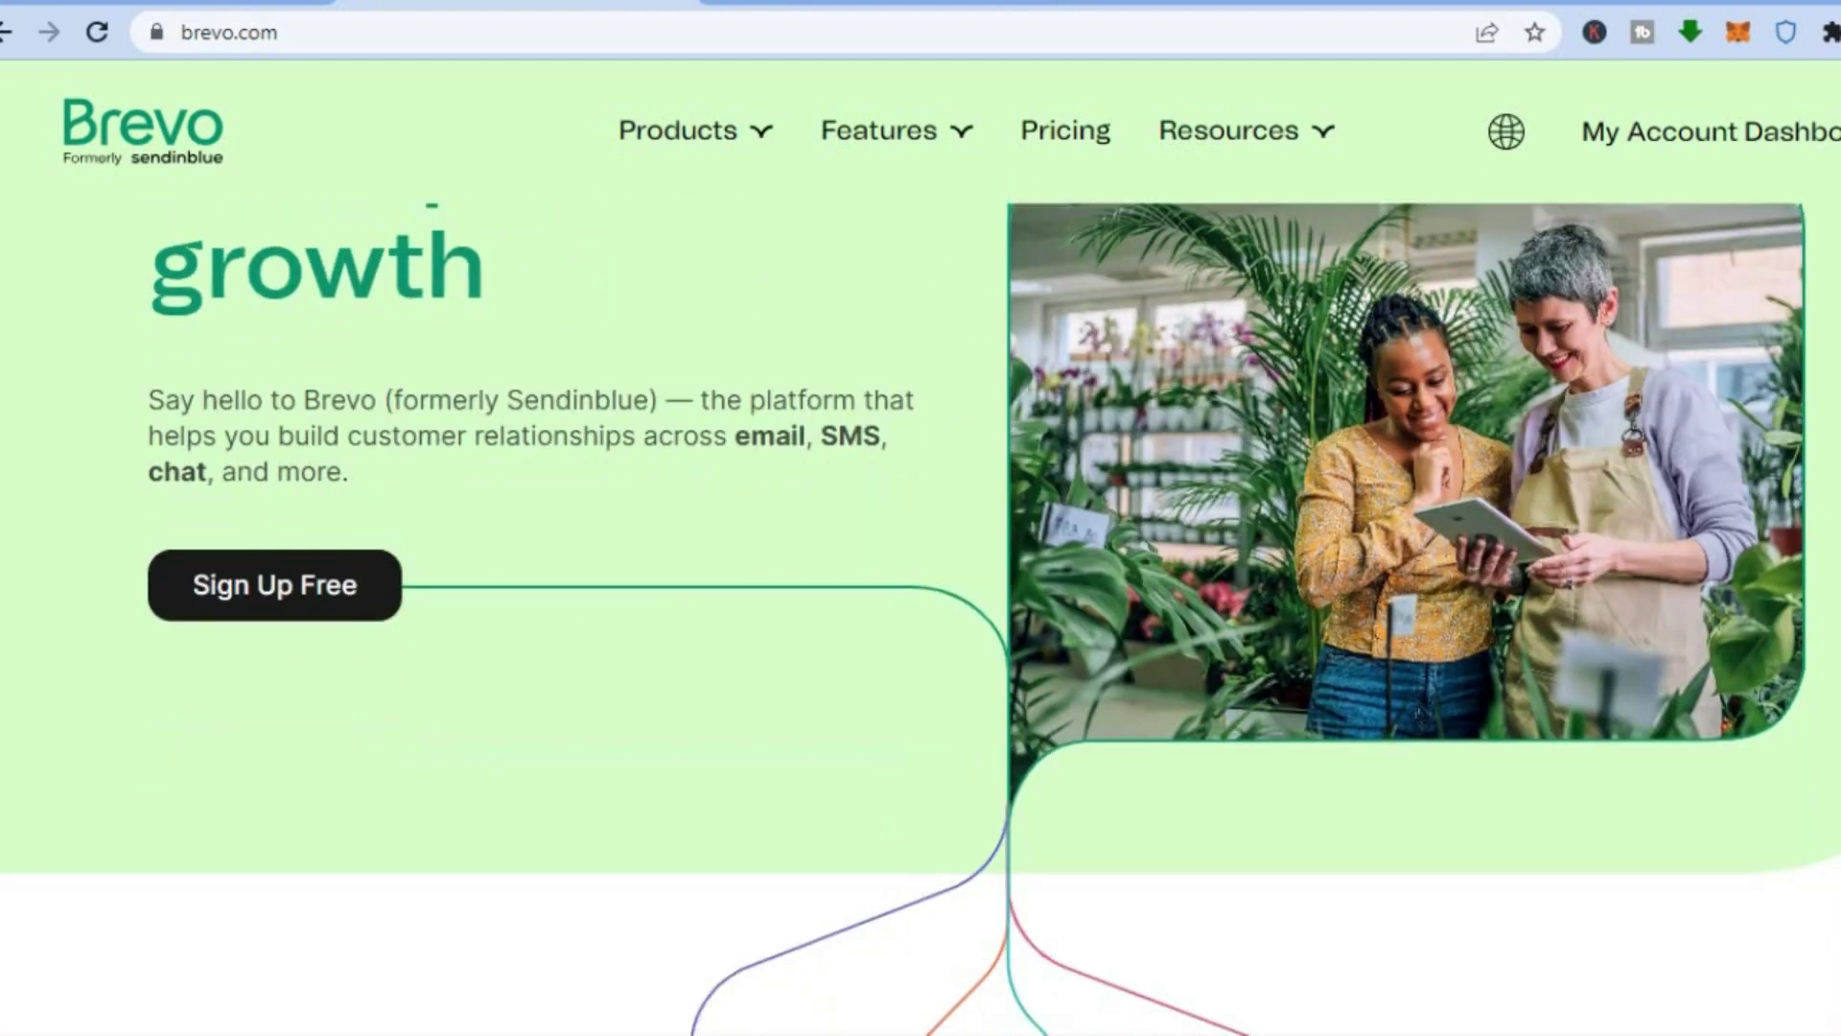
scroll(751, 625, "down", 1)
scroll(751, 625, "up", 2)
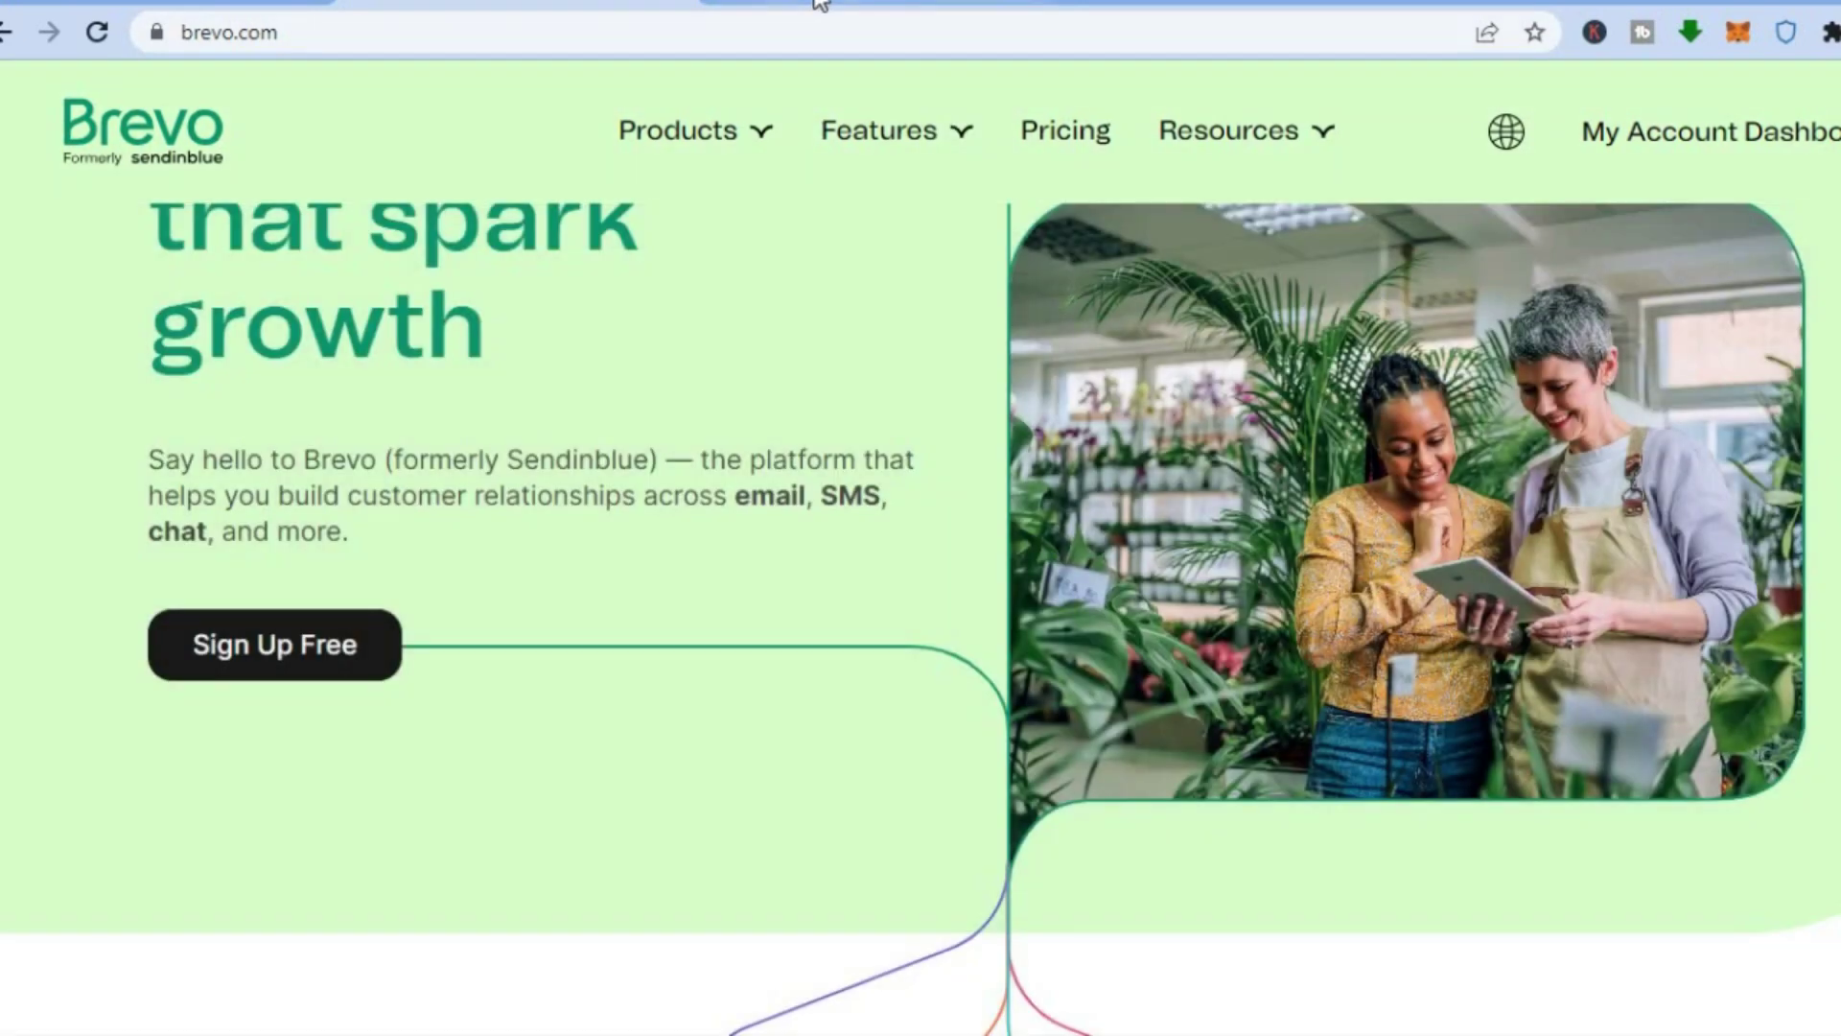
left_click(820, 4)
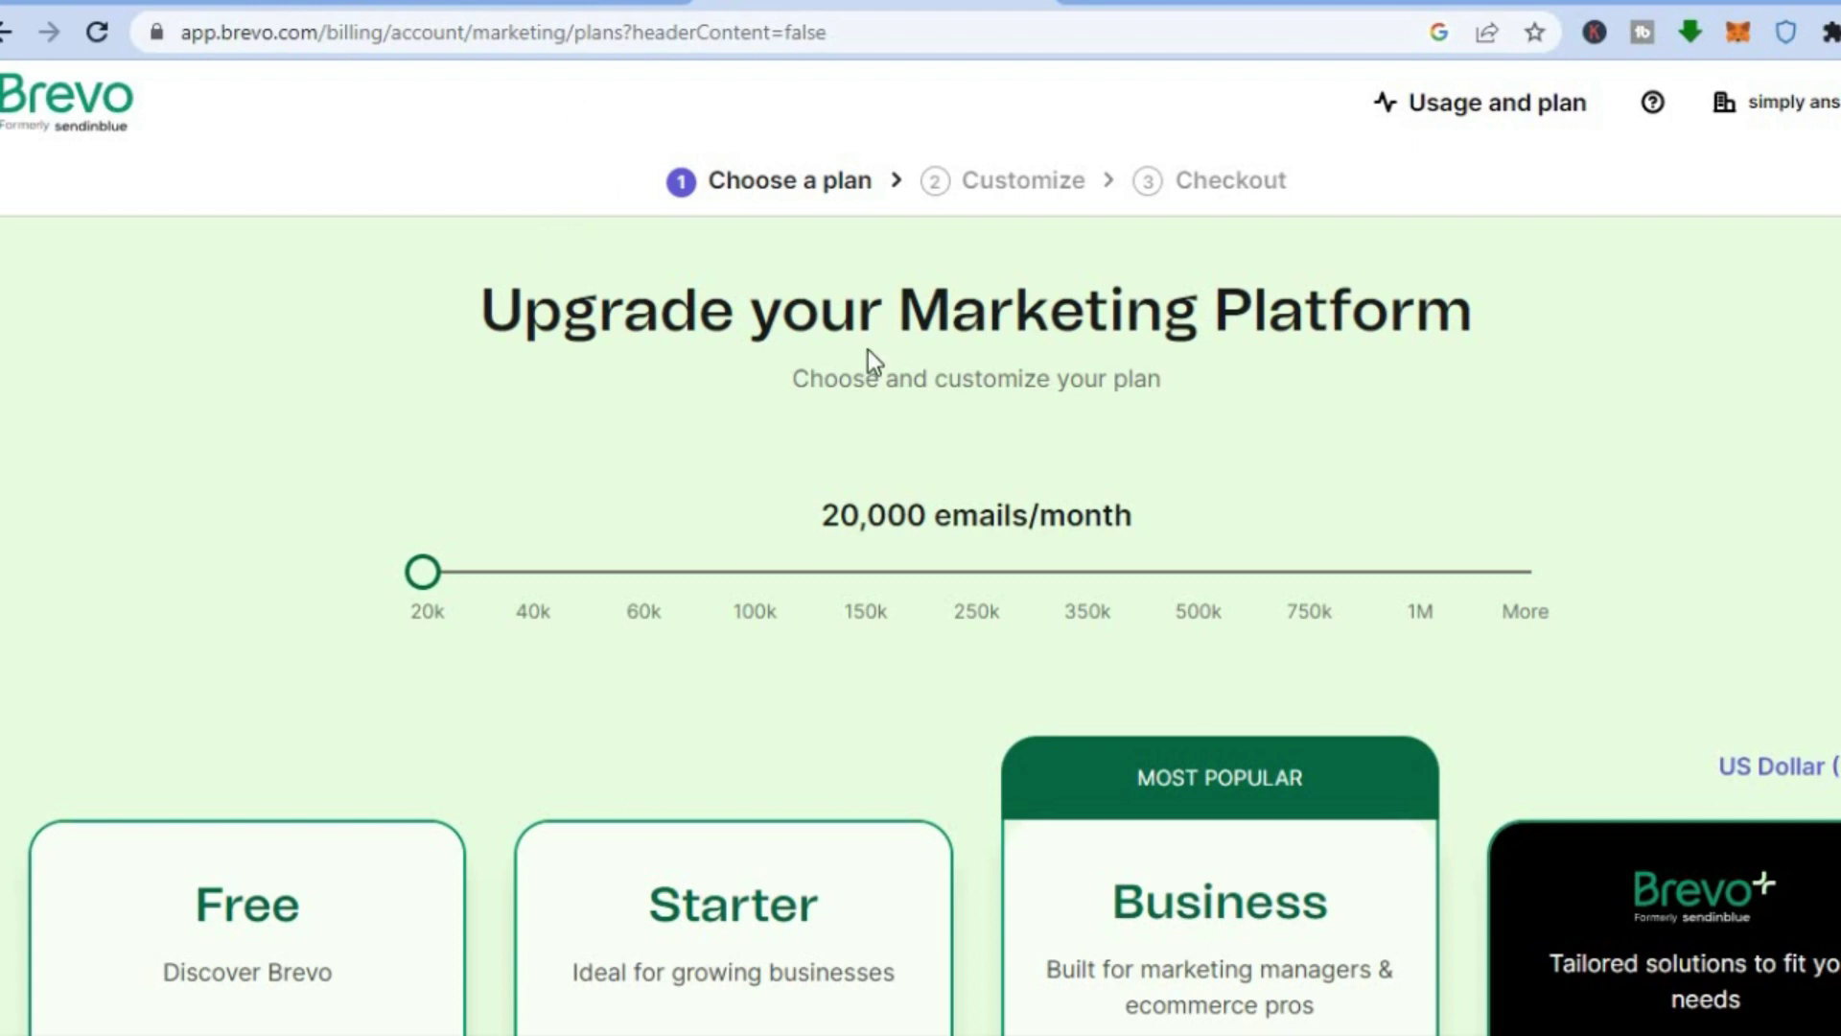
scroll(752, 583, "down", 9)
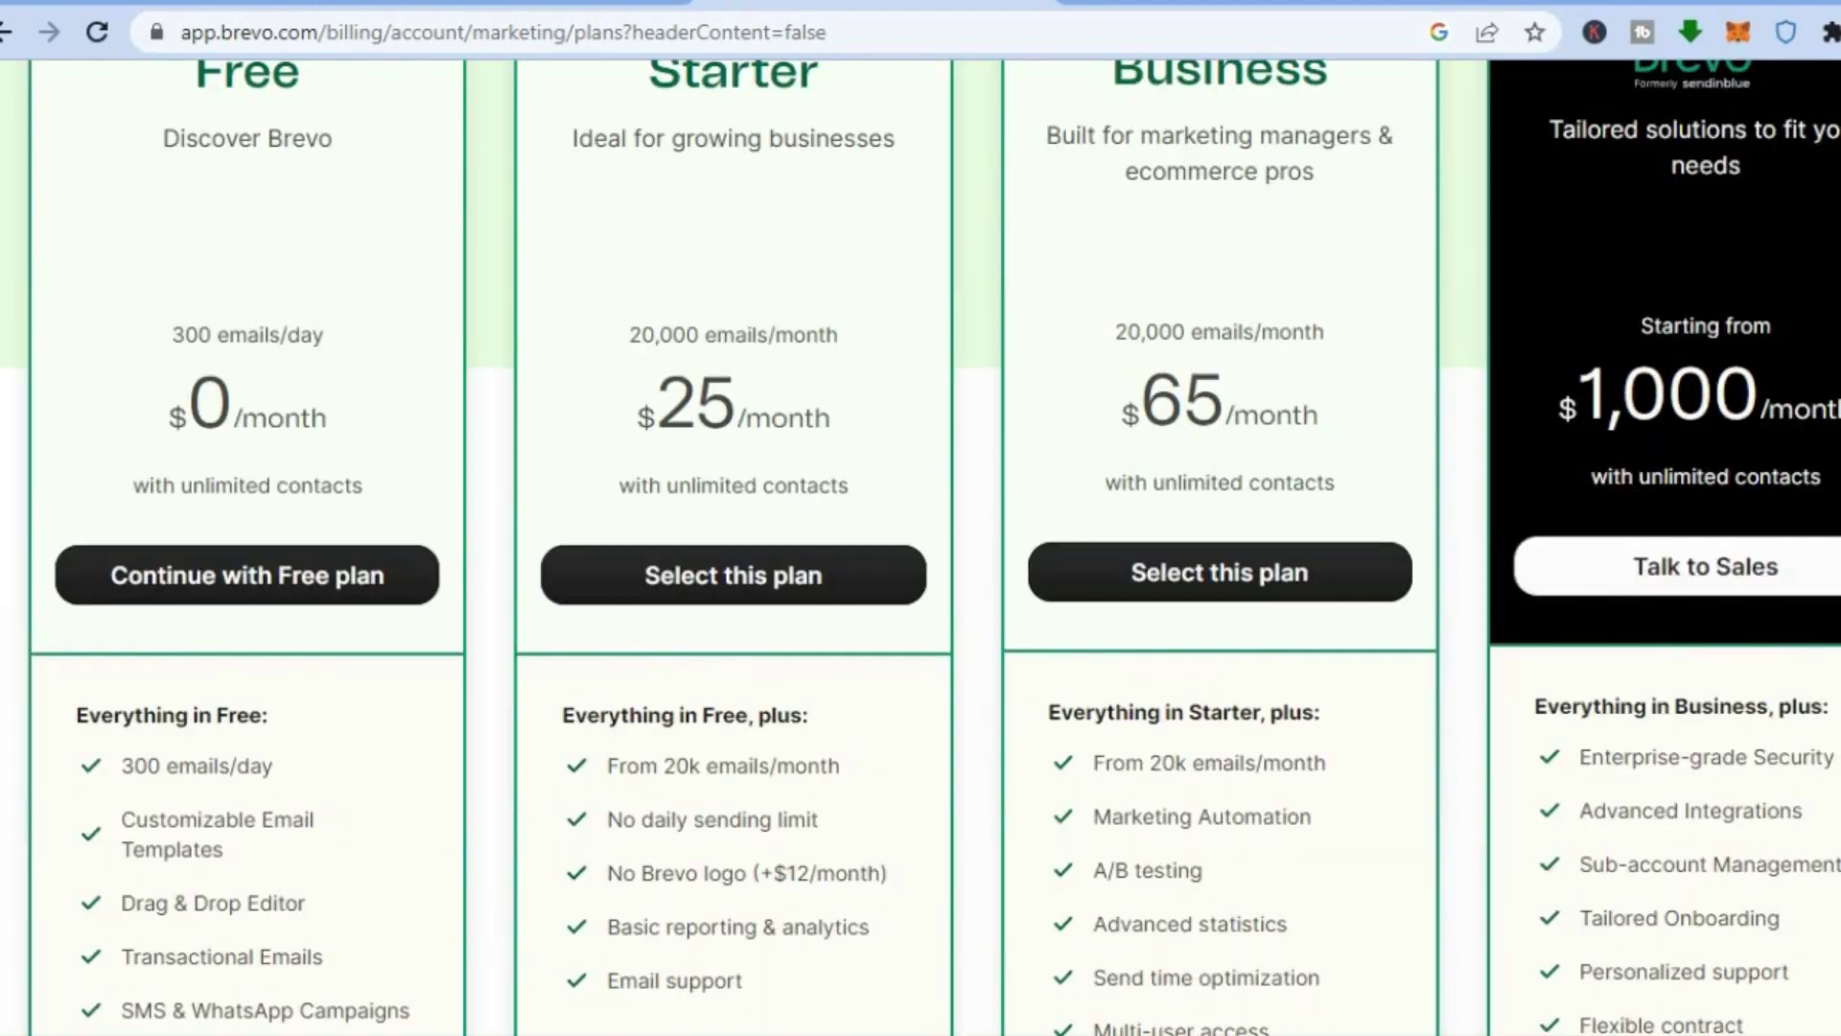
scroll(752, 582, "up", 2)
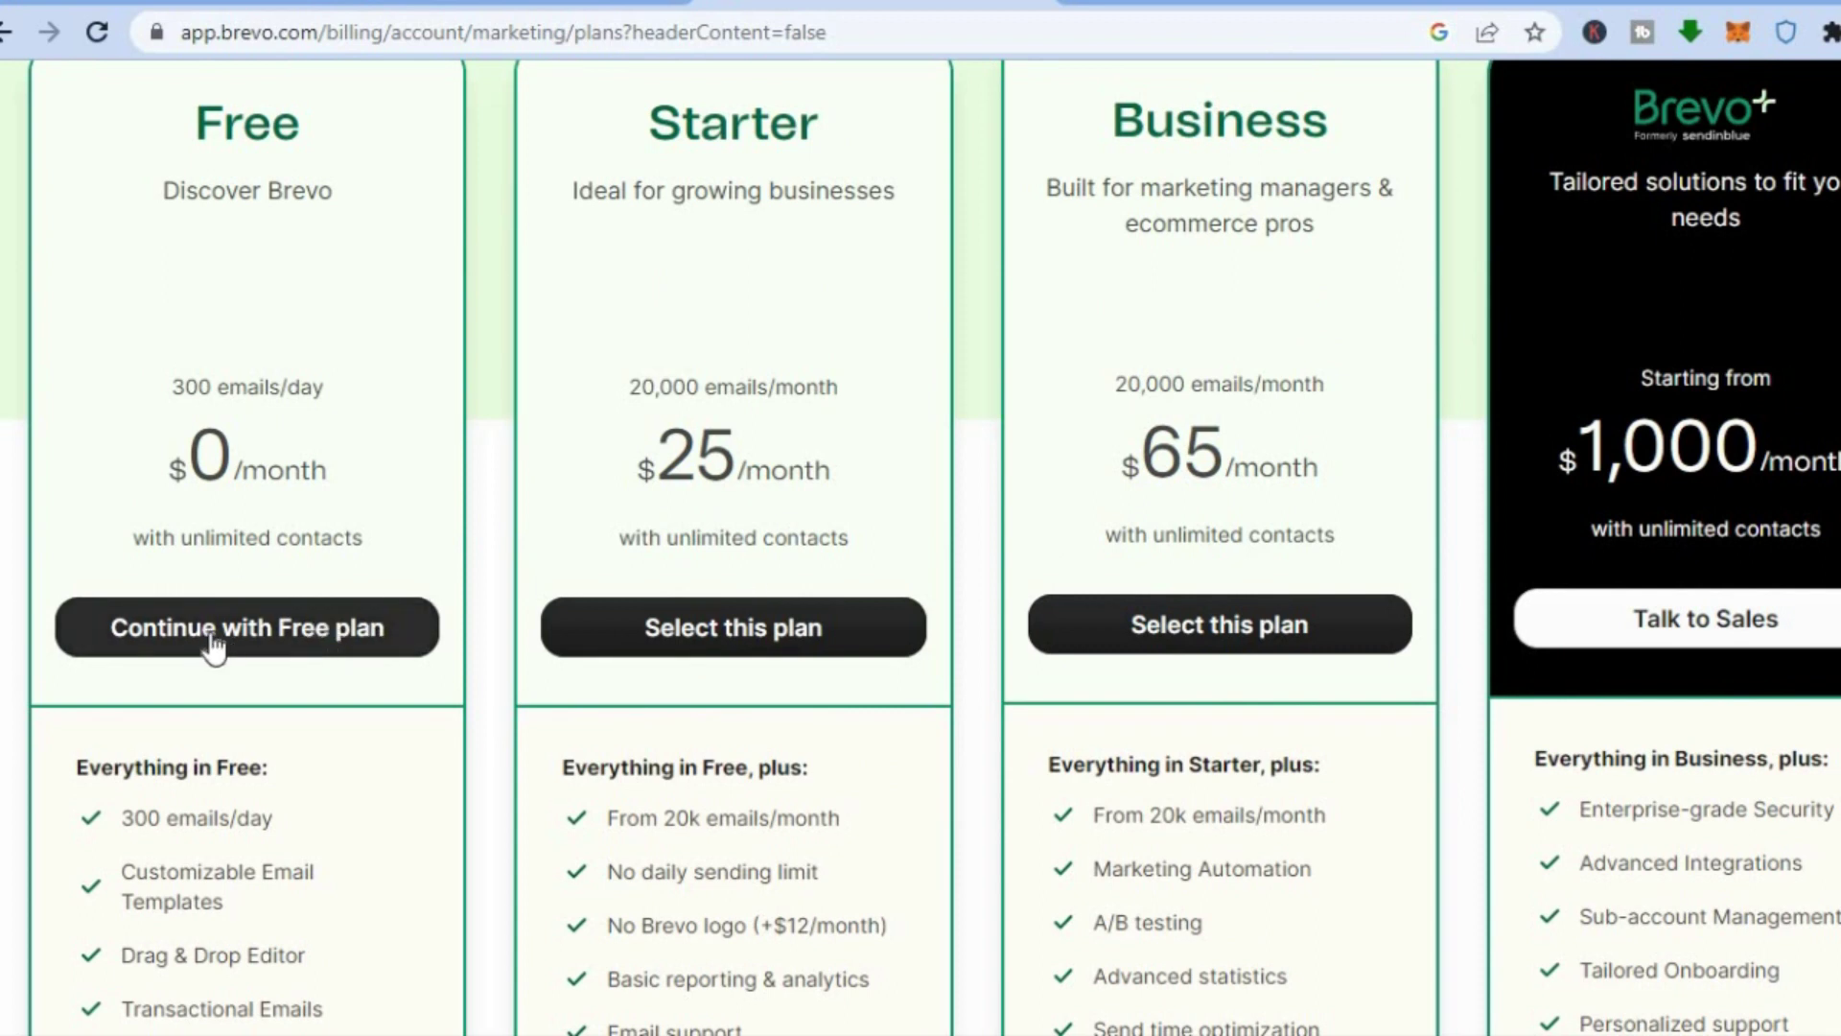
left_click(212, 650)
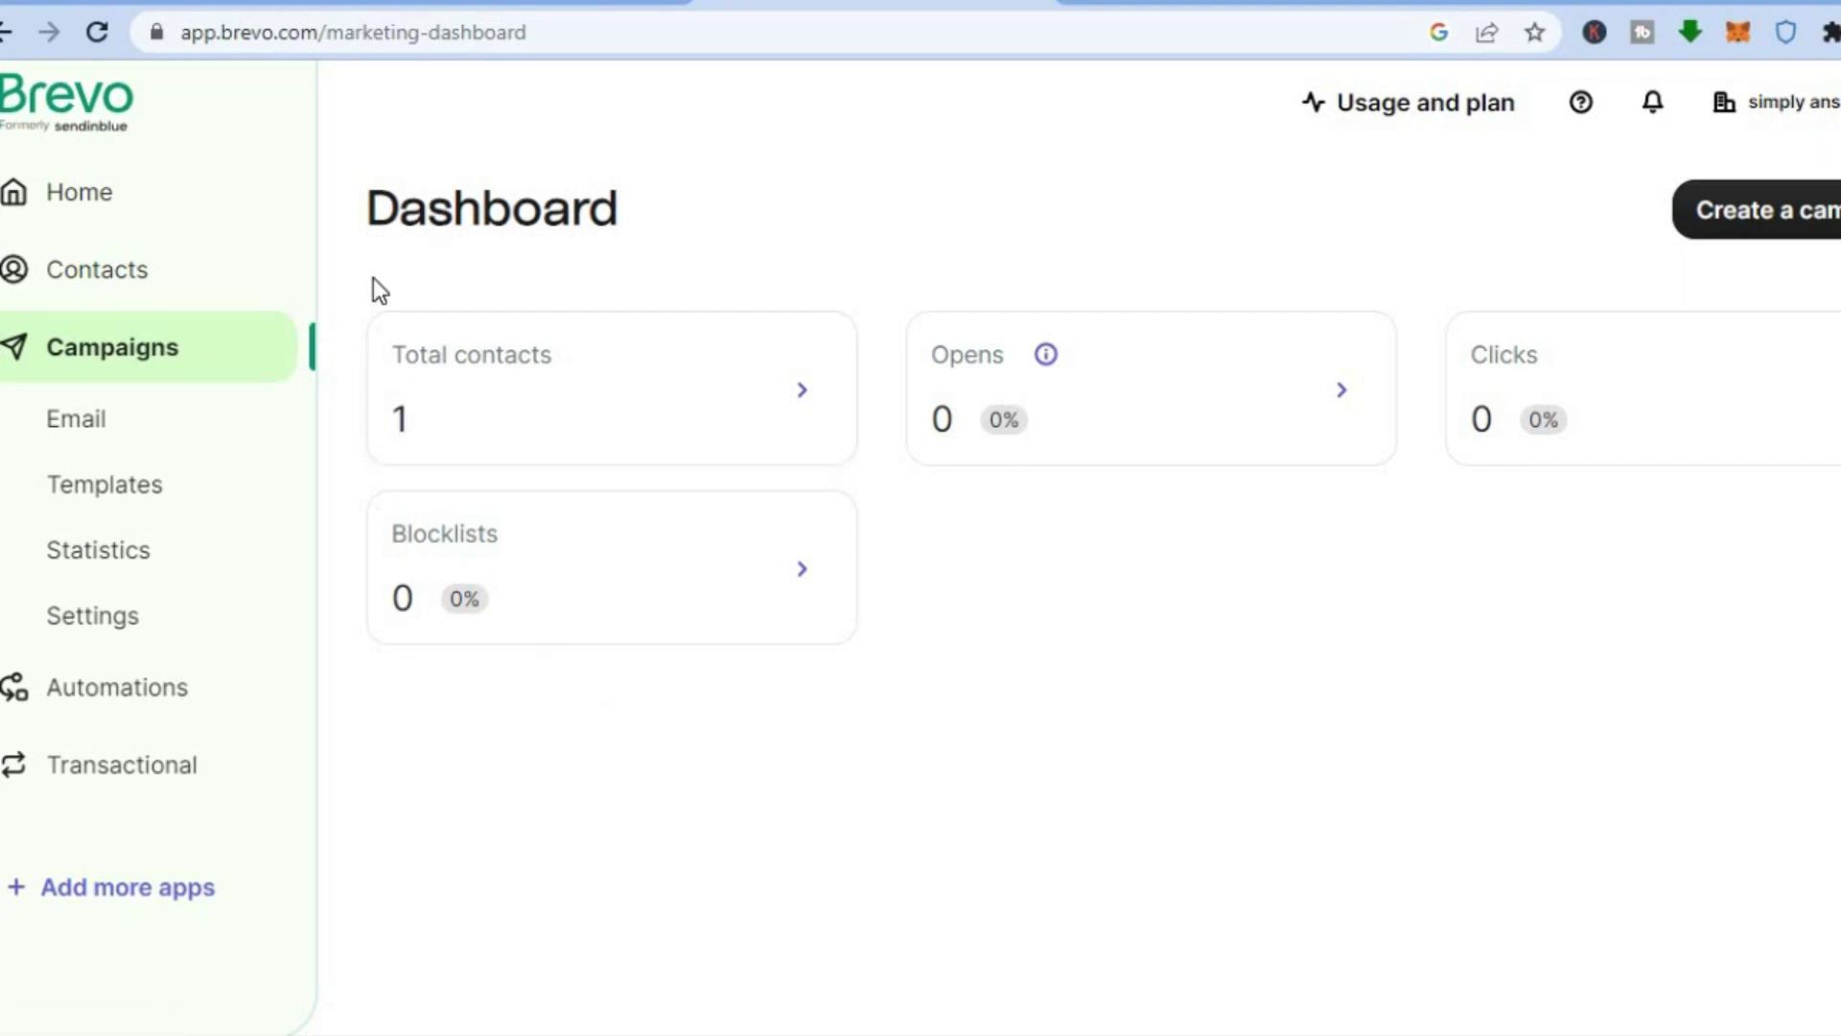
- Open the Contacts page, view the options for importing contacts and return to the contact list
left_click(212, 280)
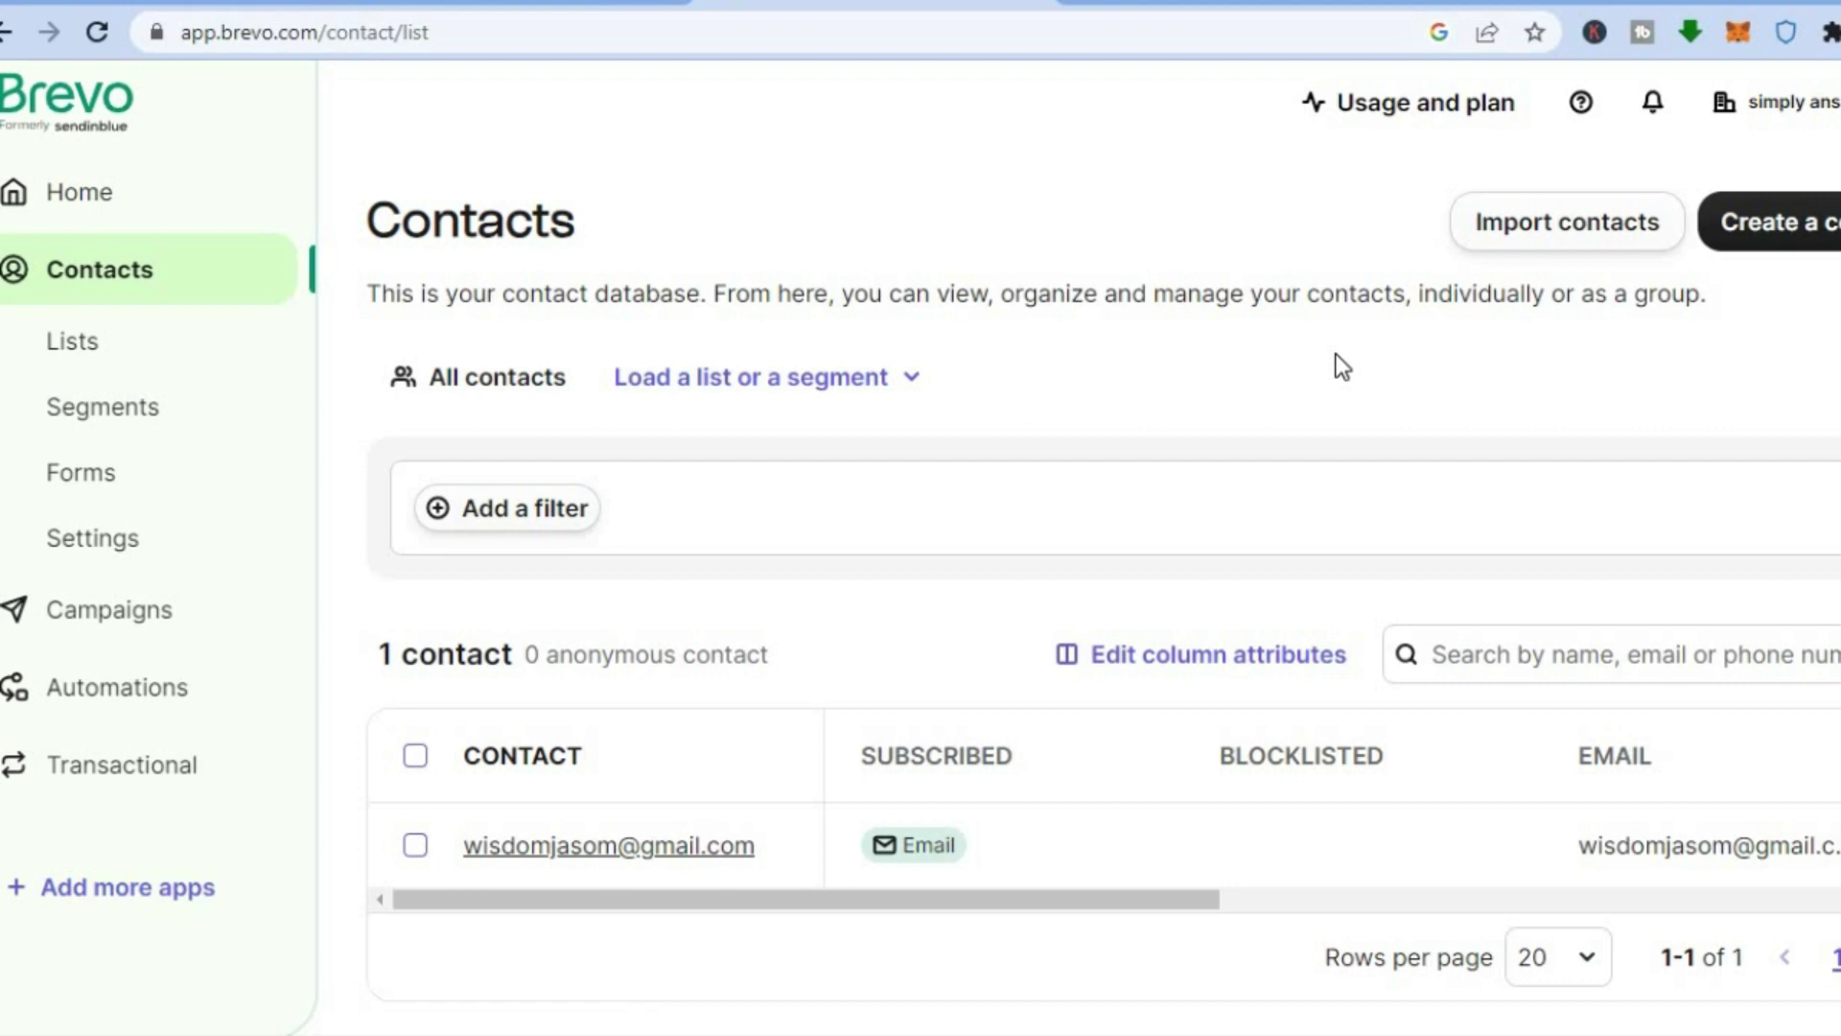
left_click(1569, 226)
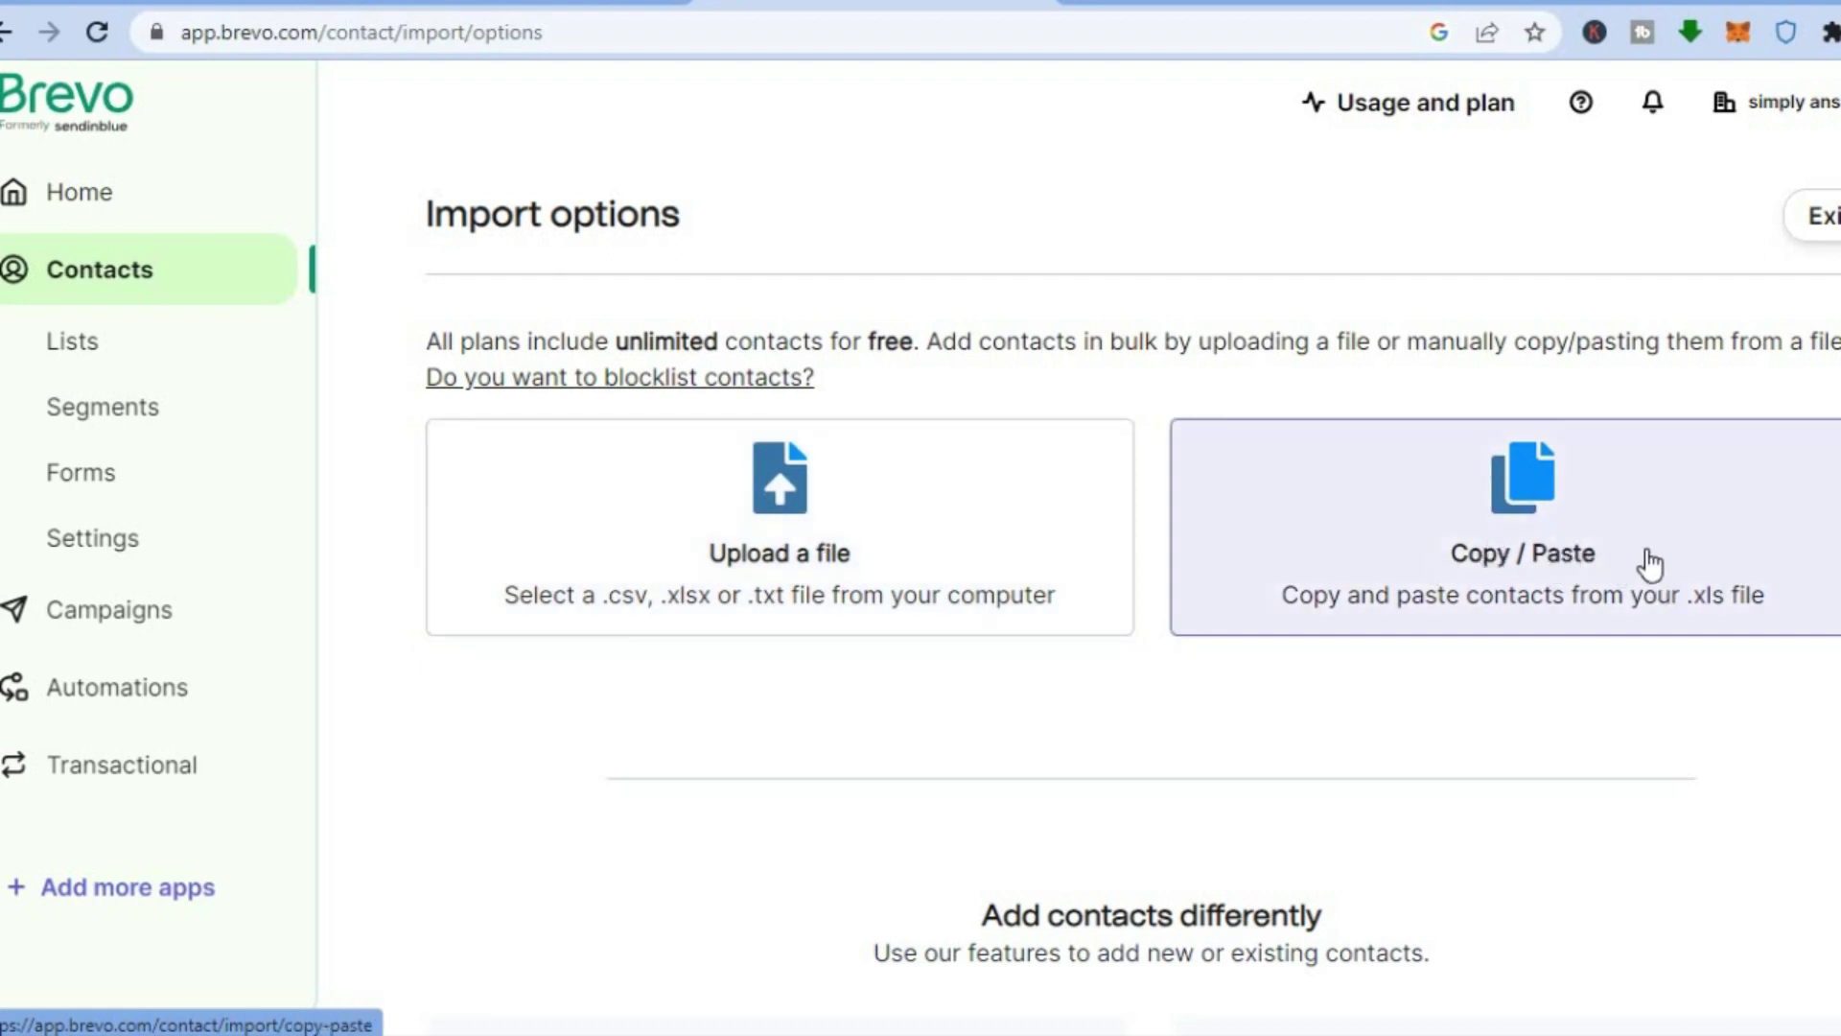
left_click(1818, 216)
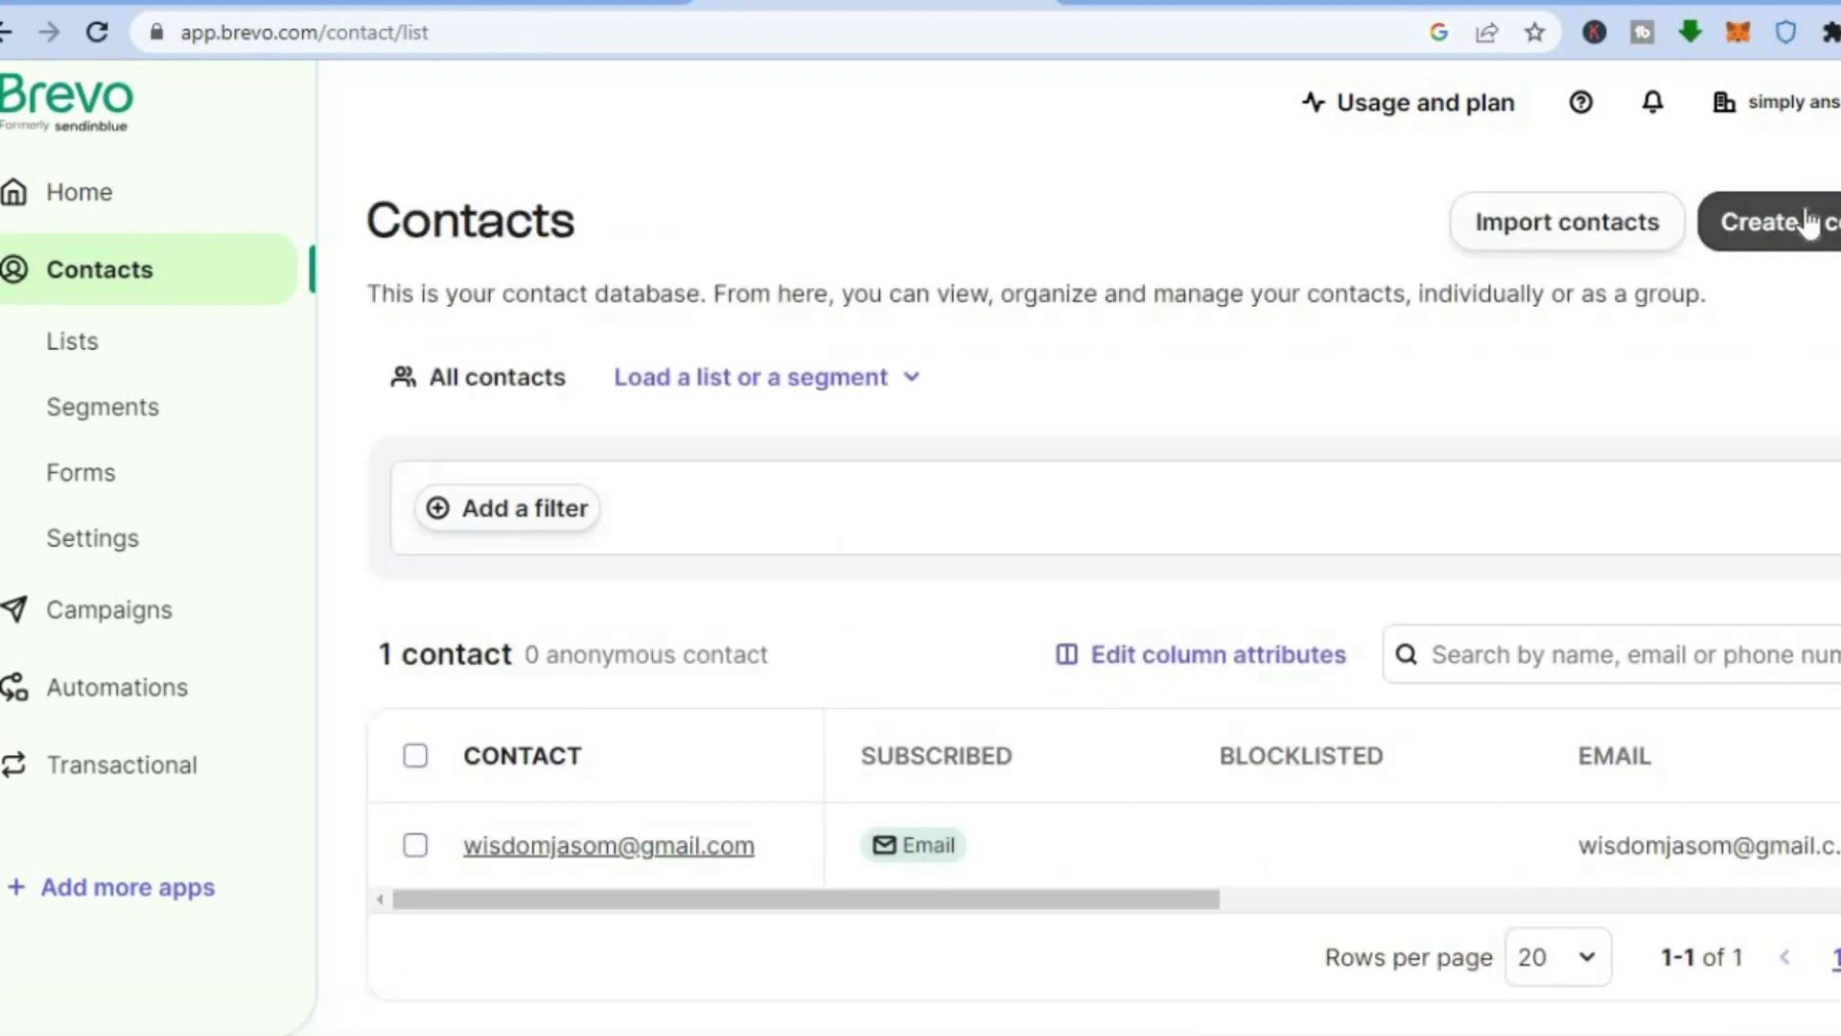
- View the contact creation form and the list or segment picker, closing both without entering anything
left_click(1807, 221)
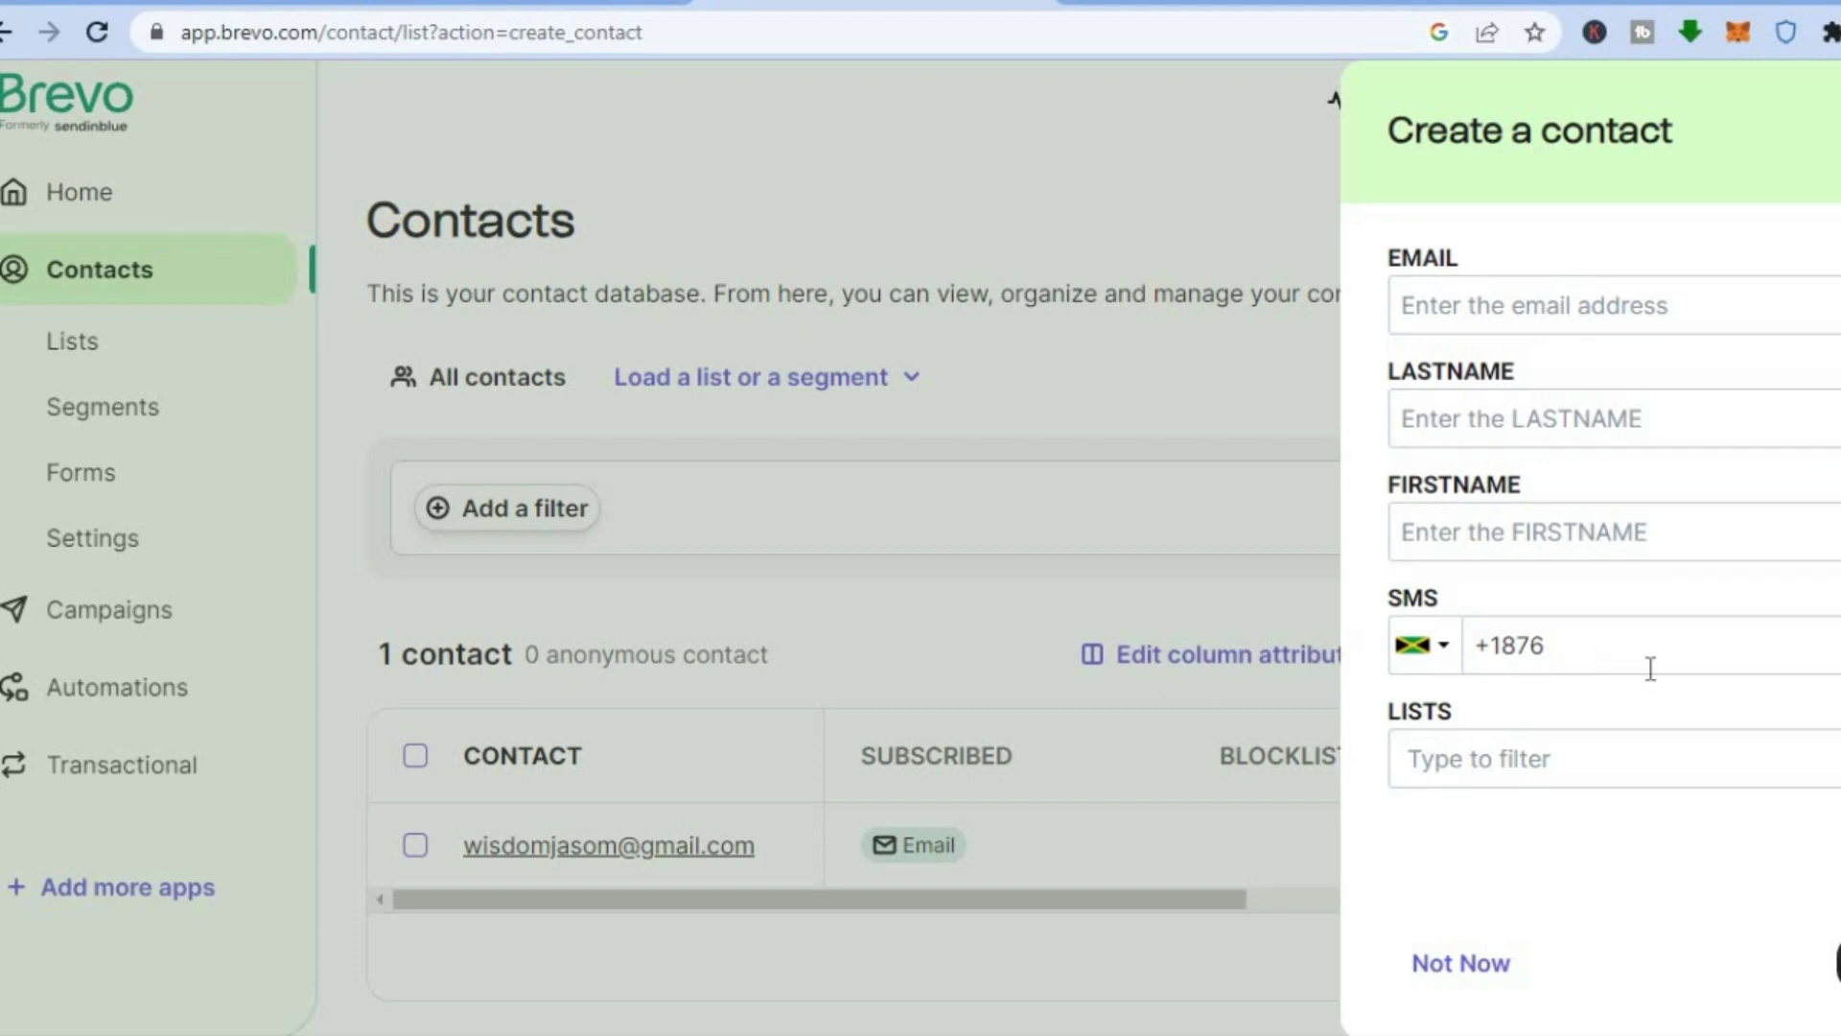
key("Escape")
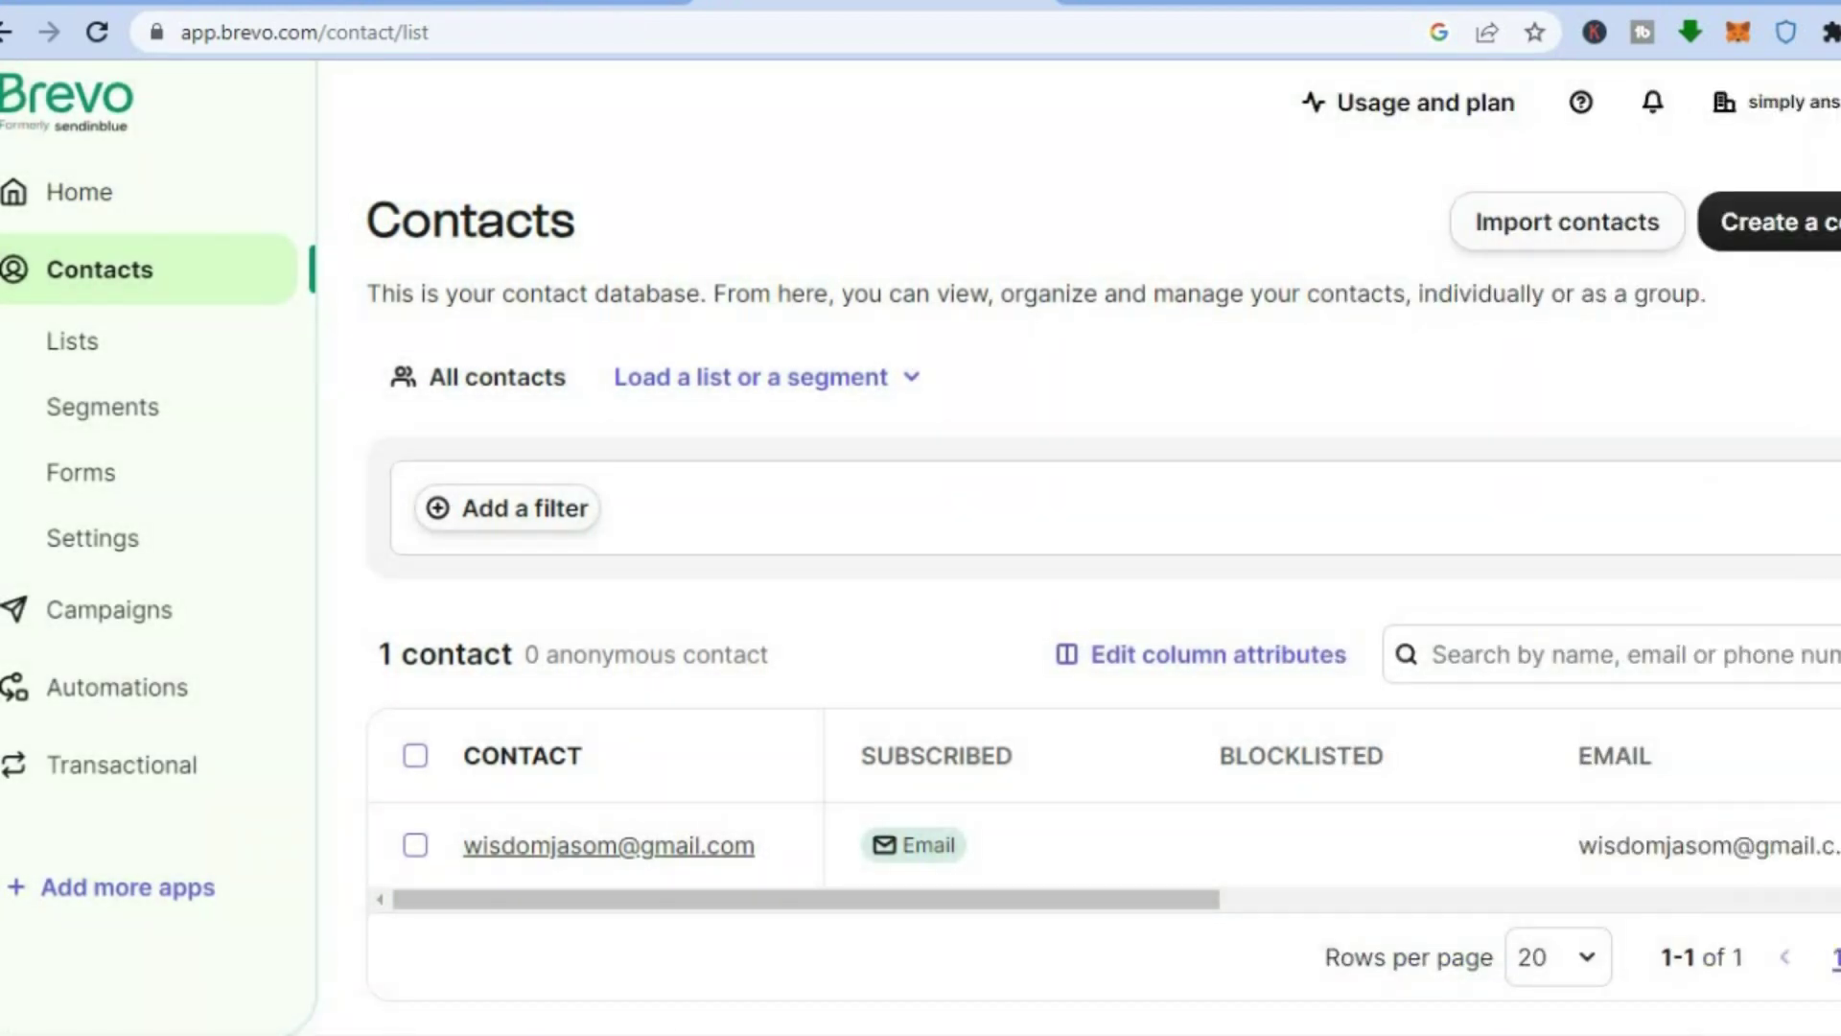
left_click(866, 387)
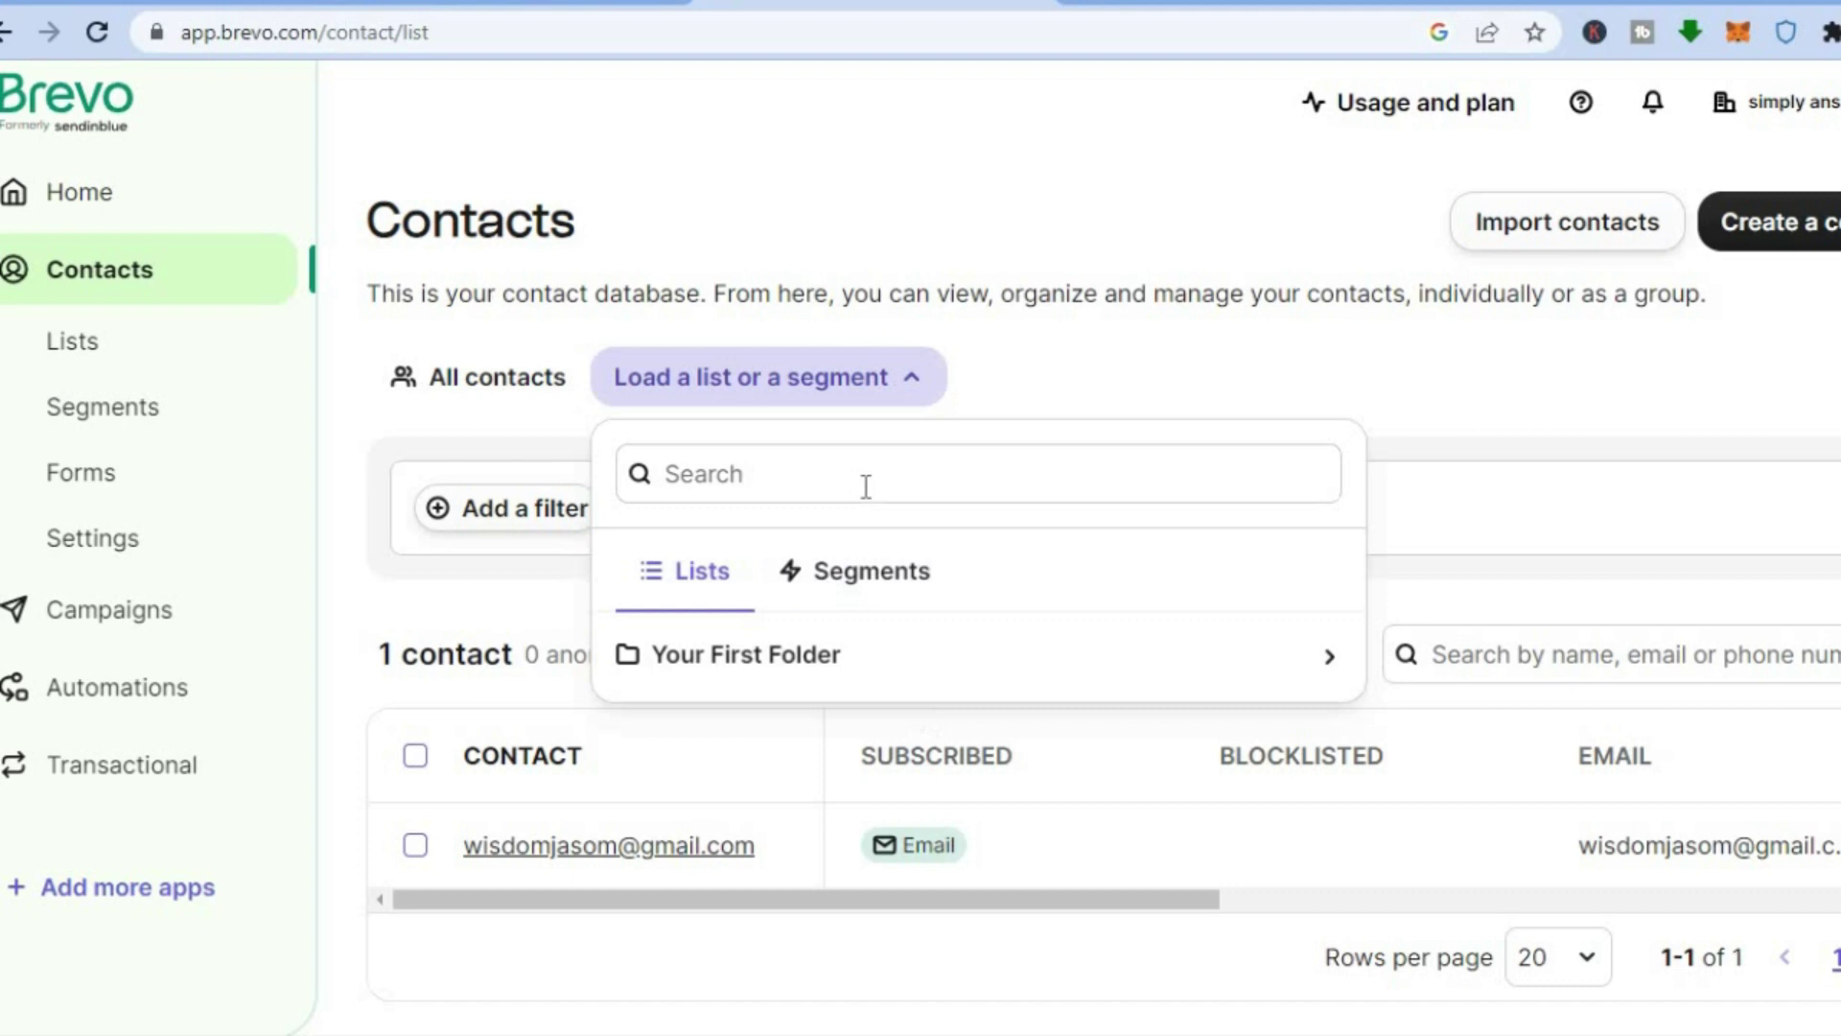
left_click(1505, 353)
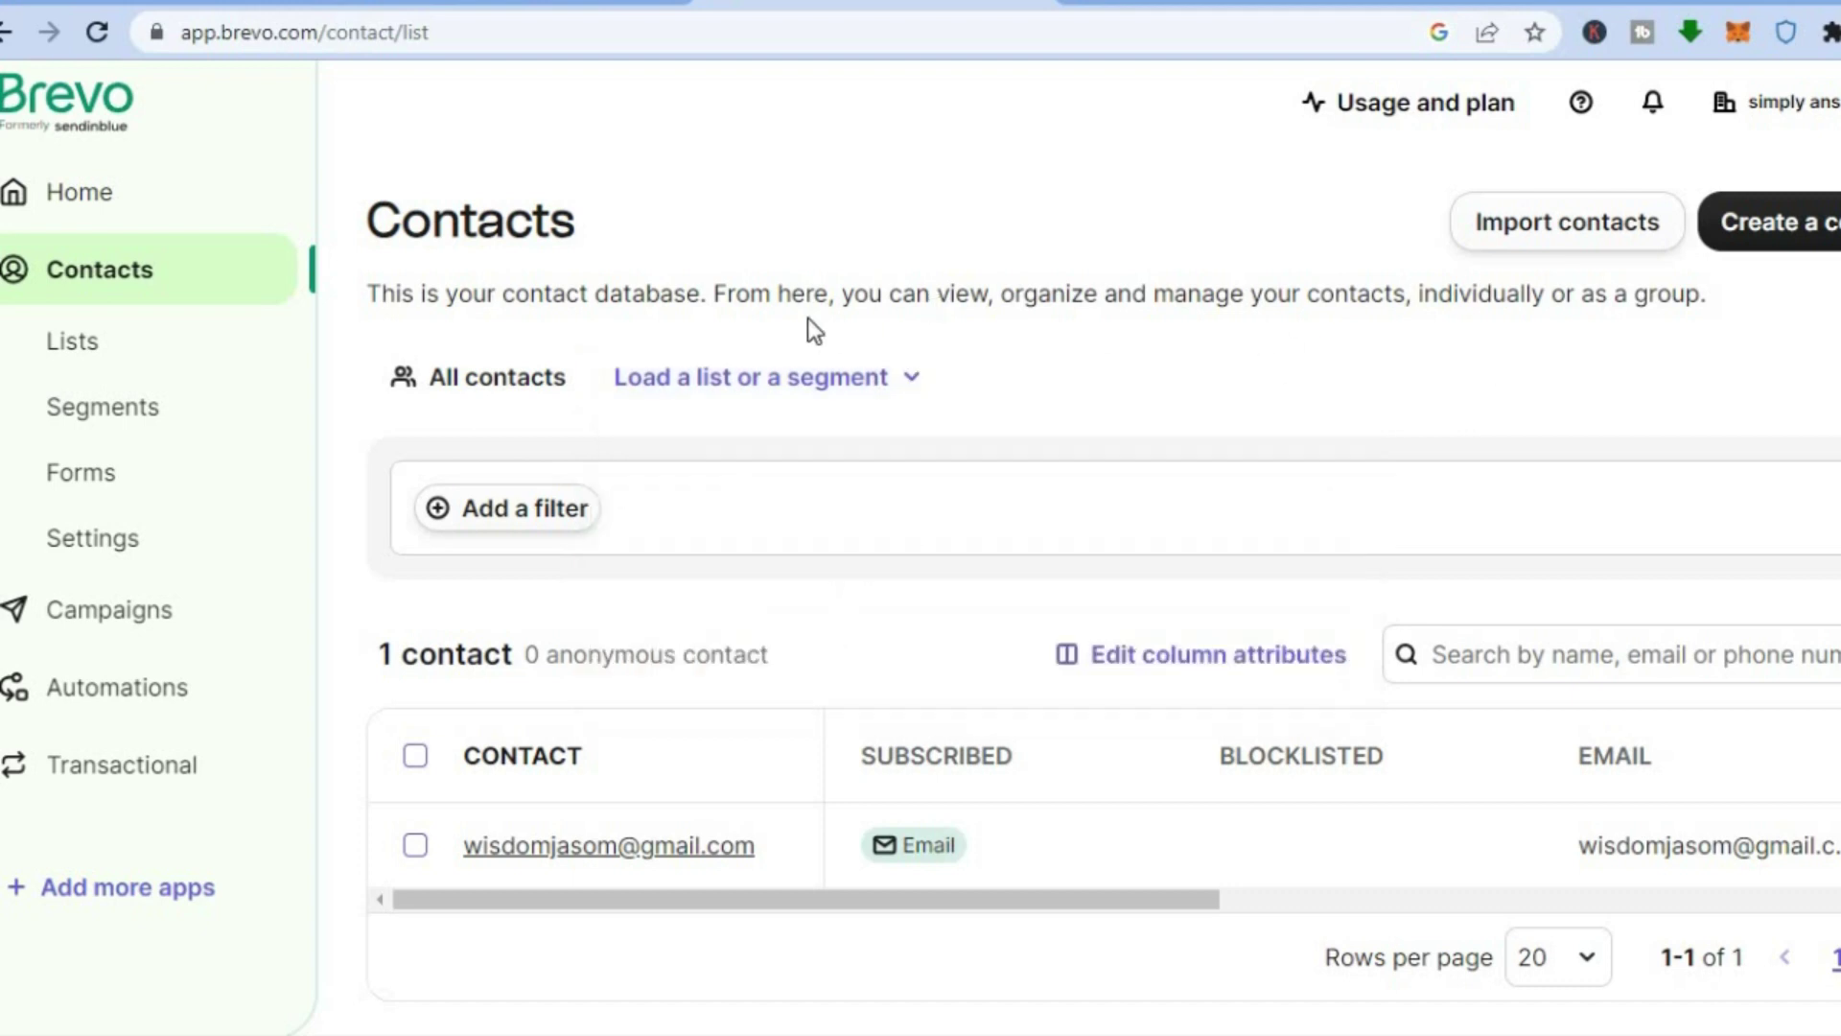
- Create a new subscription form named "test" and proceed to its Design stage
left_click(135, 480)
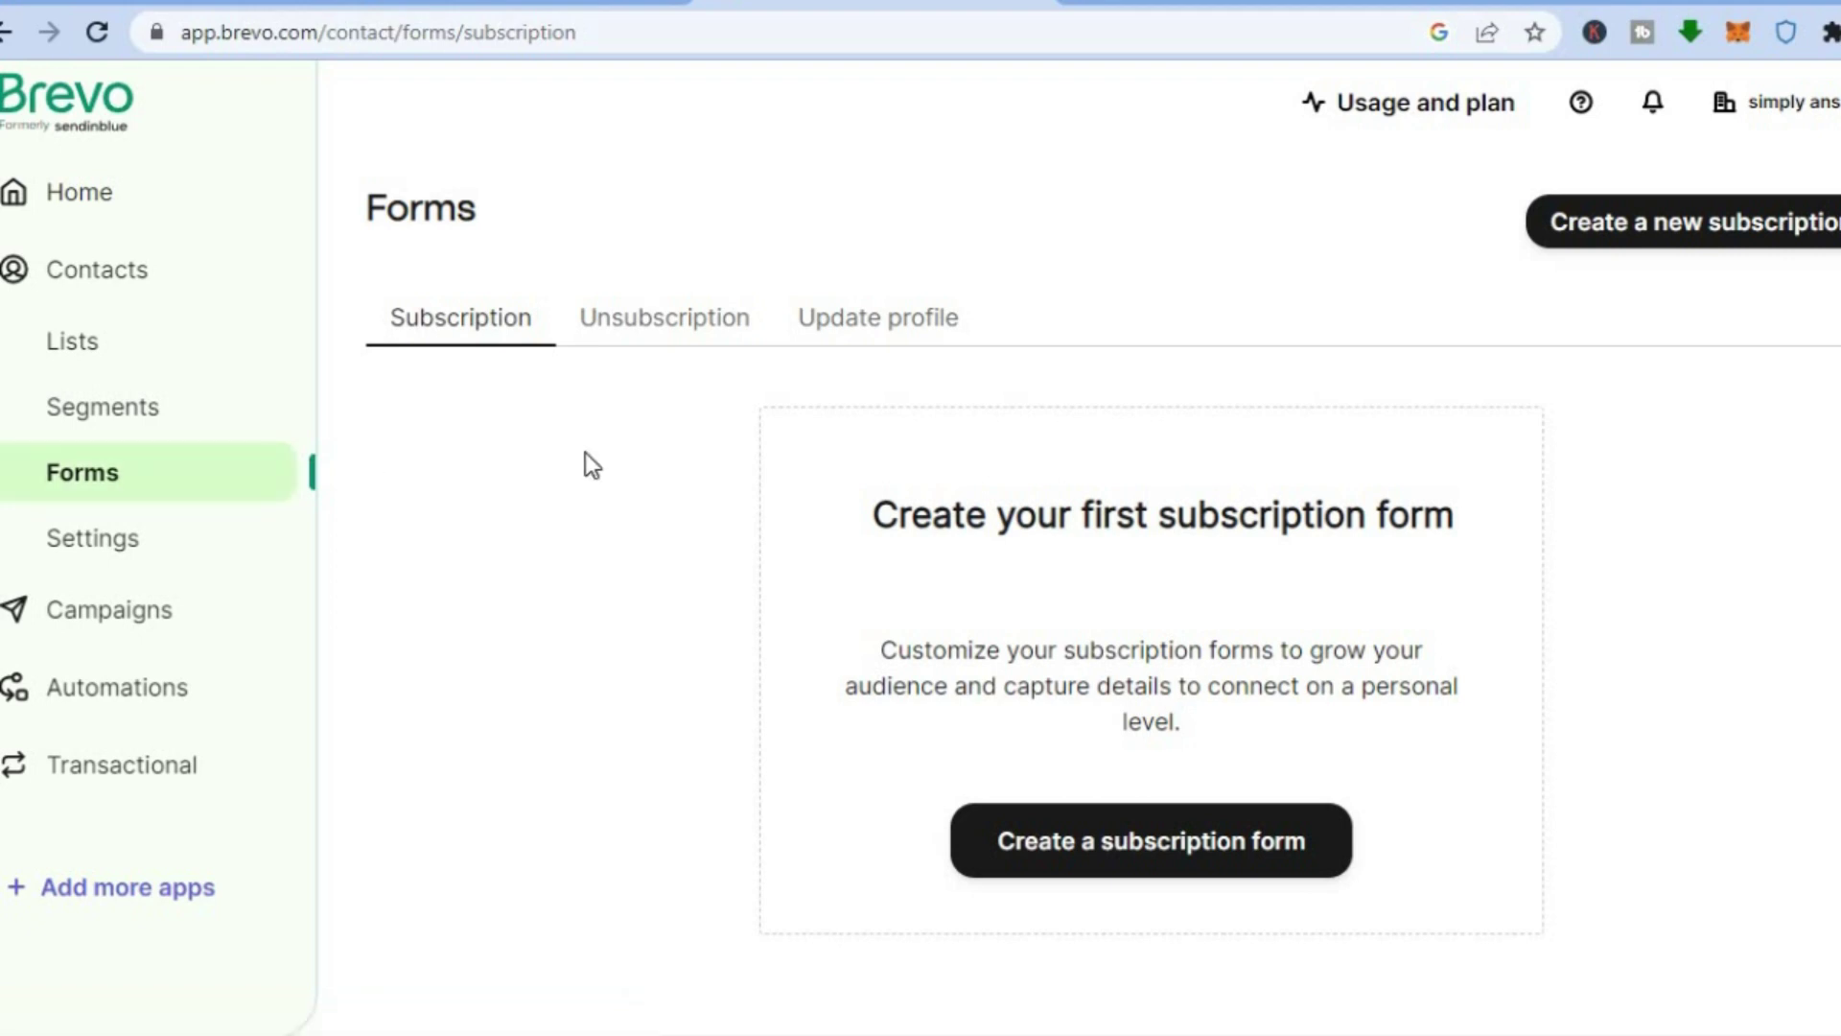
left_click(1666, 240)
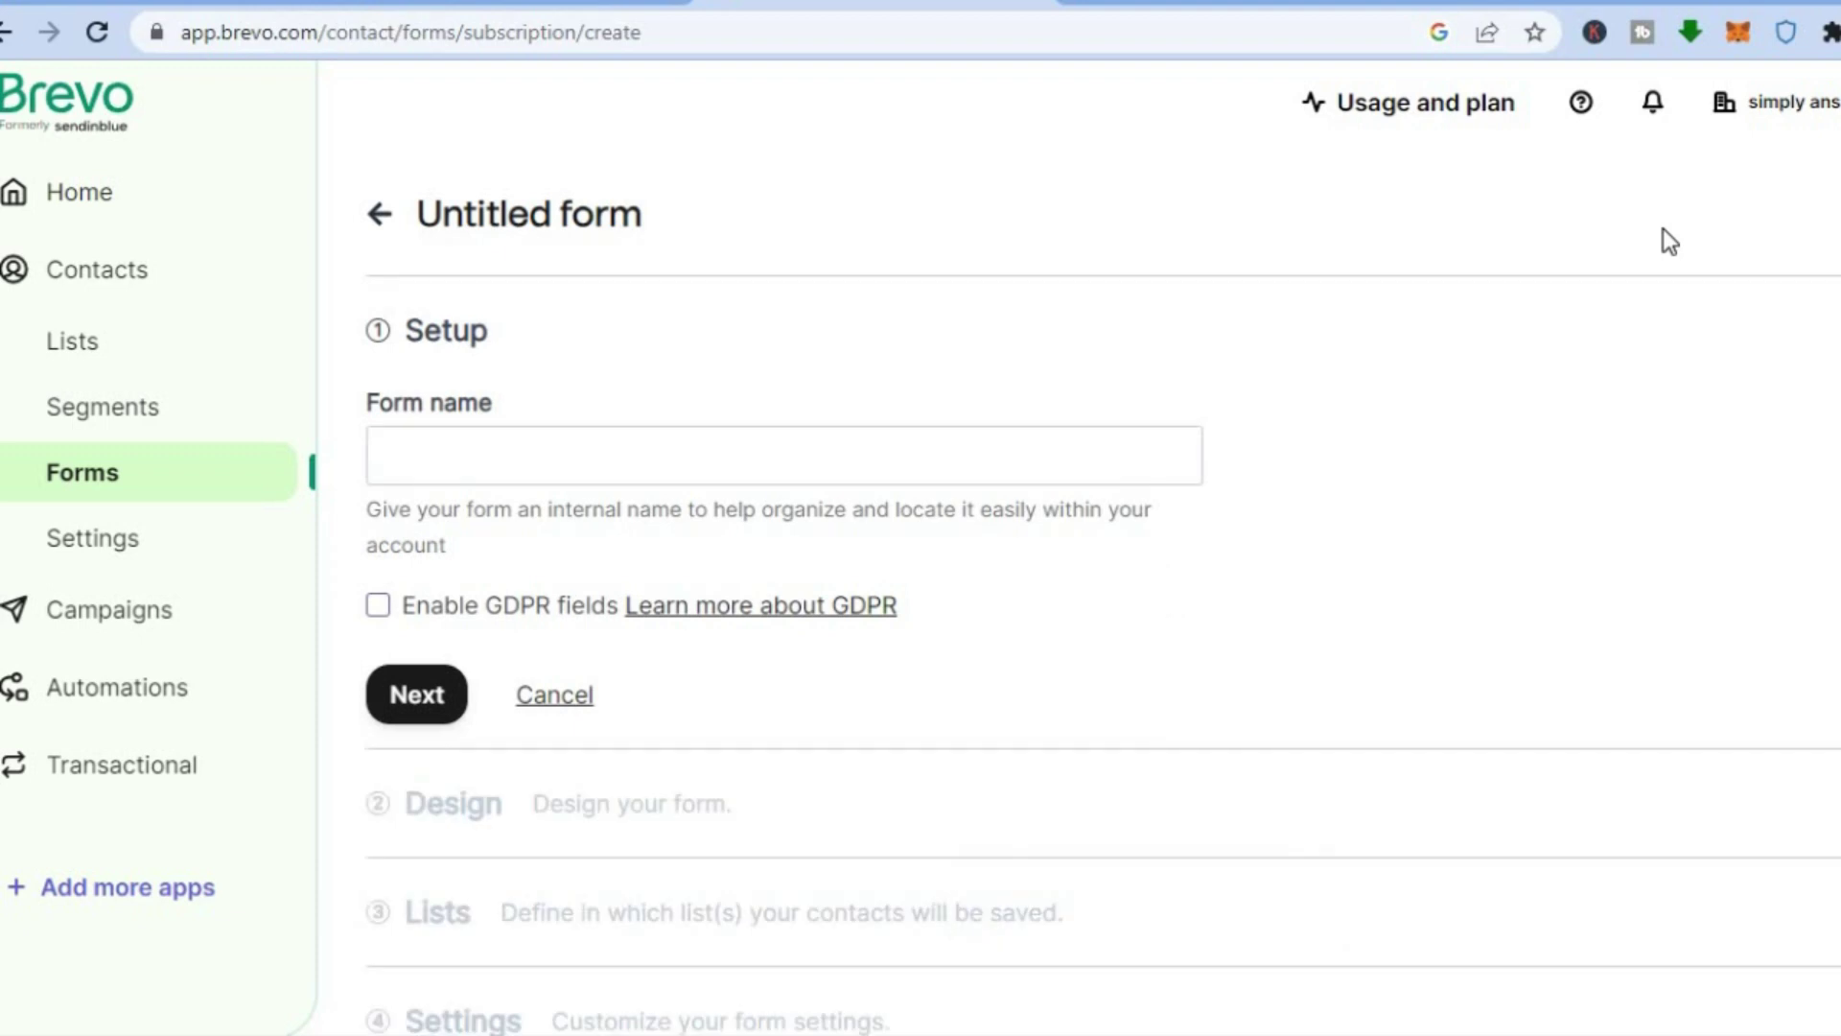
left_click(724, 457)
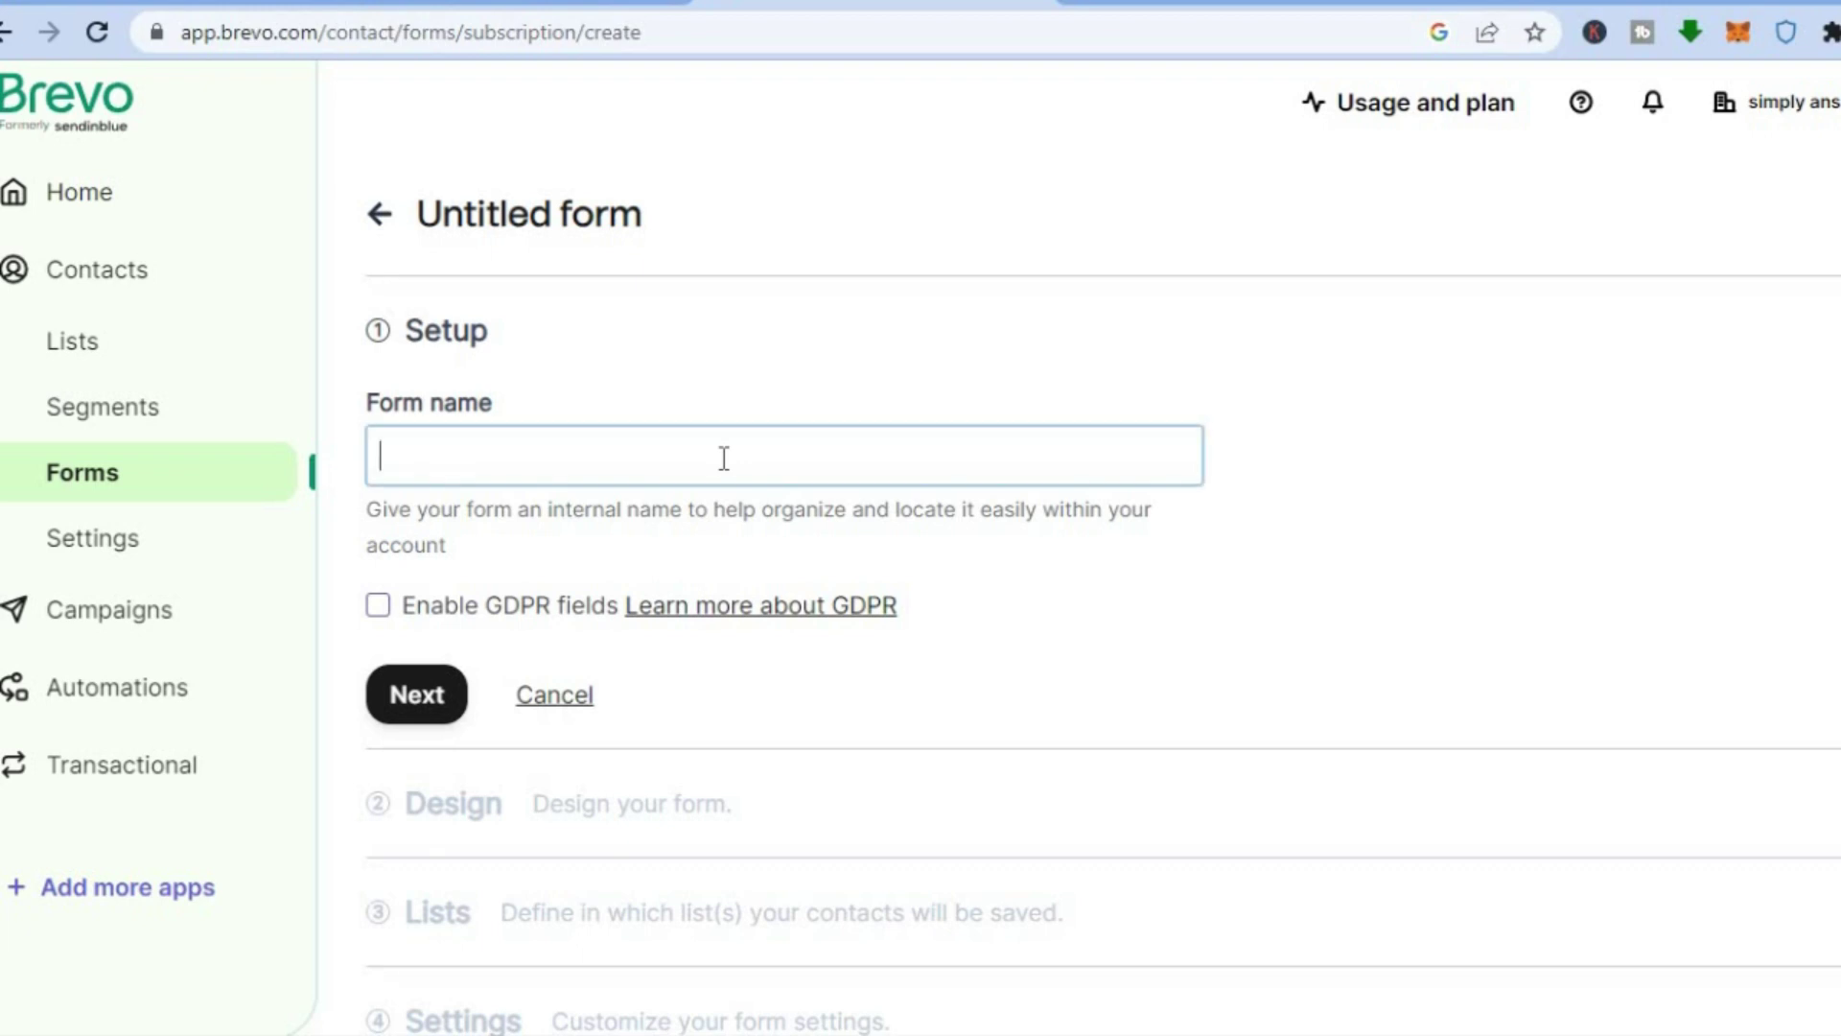
type("test")
left_click(418, 705)
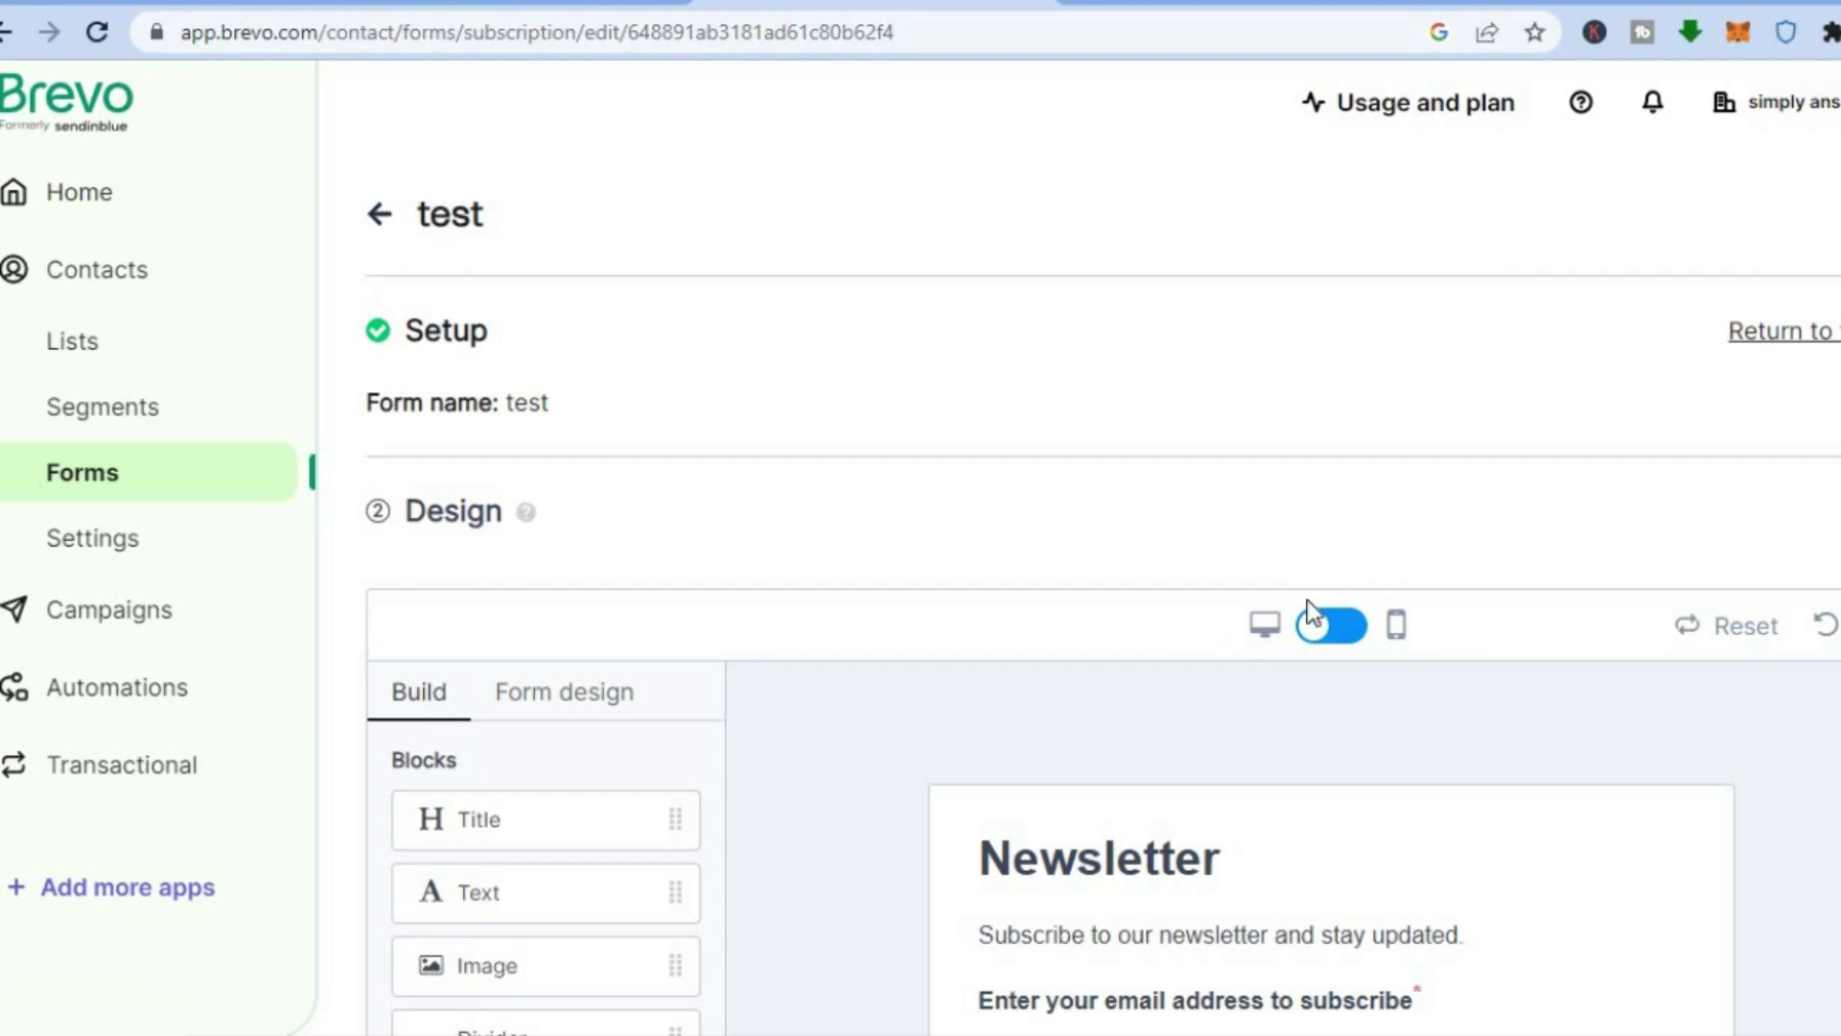
- Set the background color of the form's Subscribe button to dark olive green, #52573E
scroll(1102, 555, "down", 4)
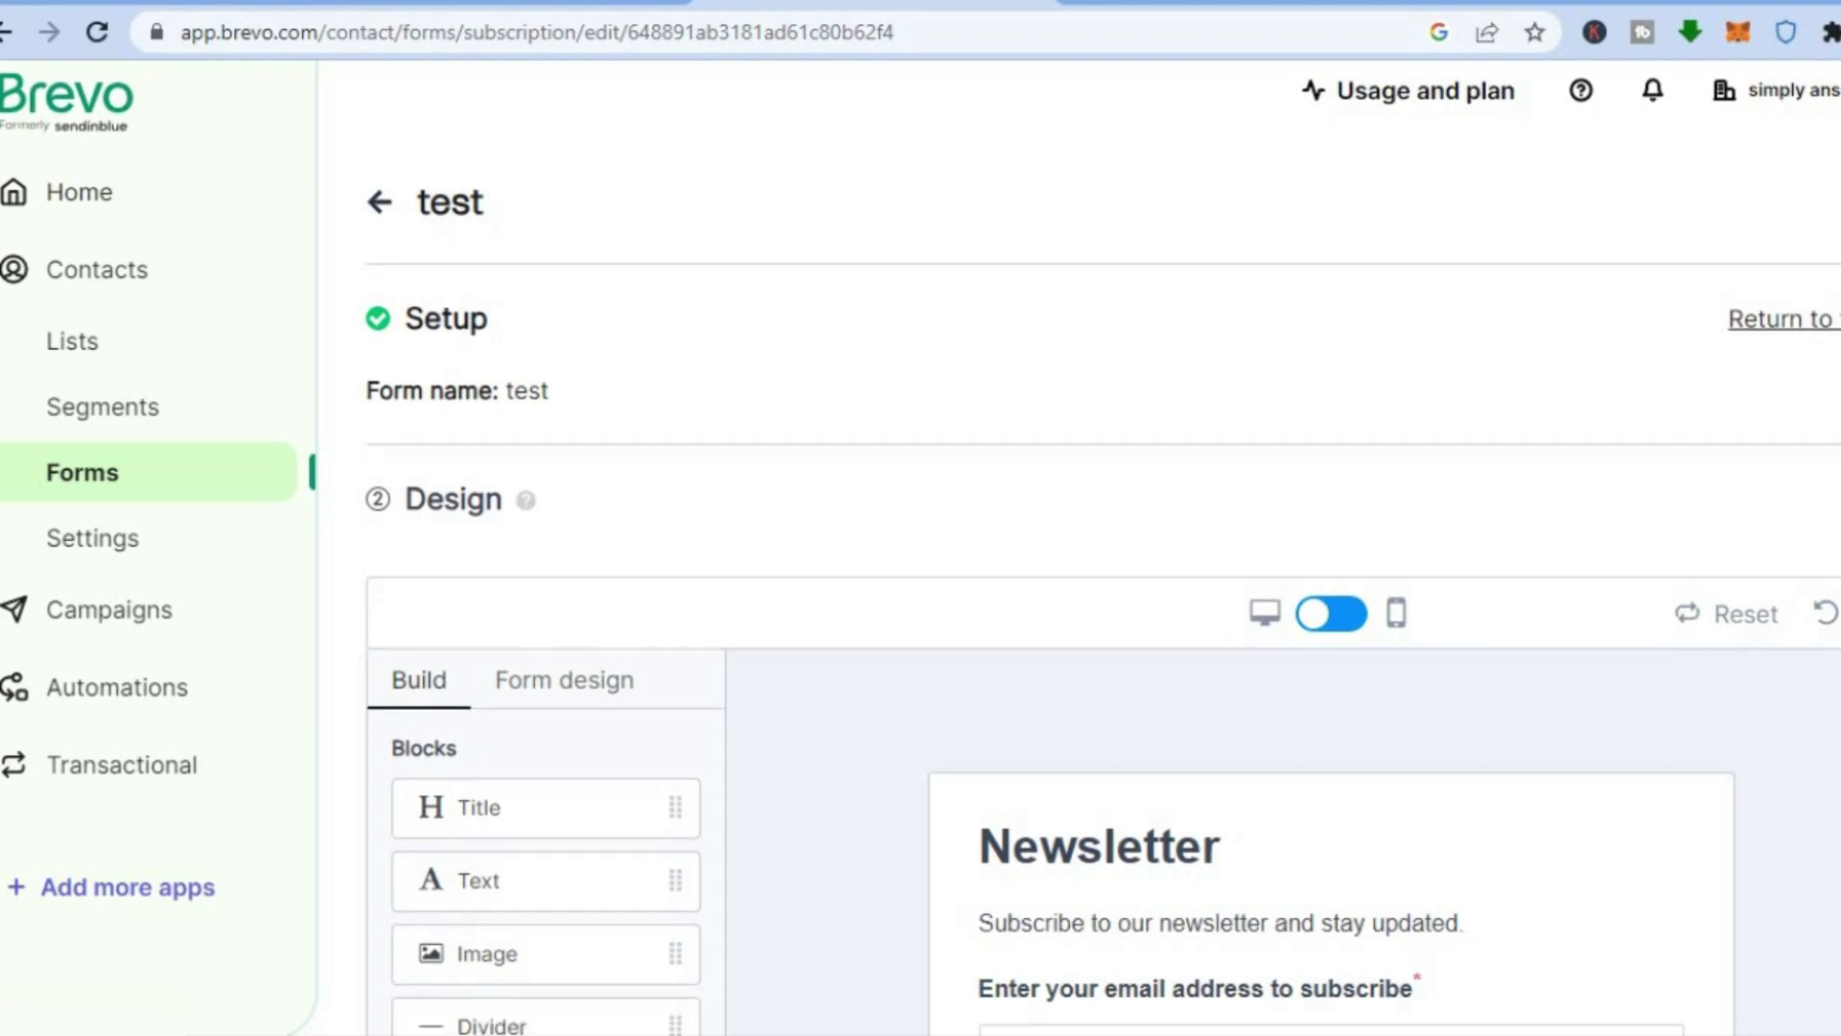
scroll(1102, 555, "down", 2)
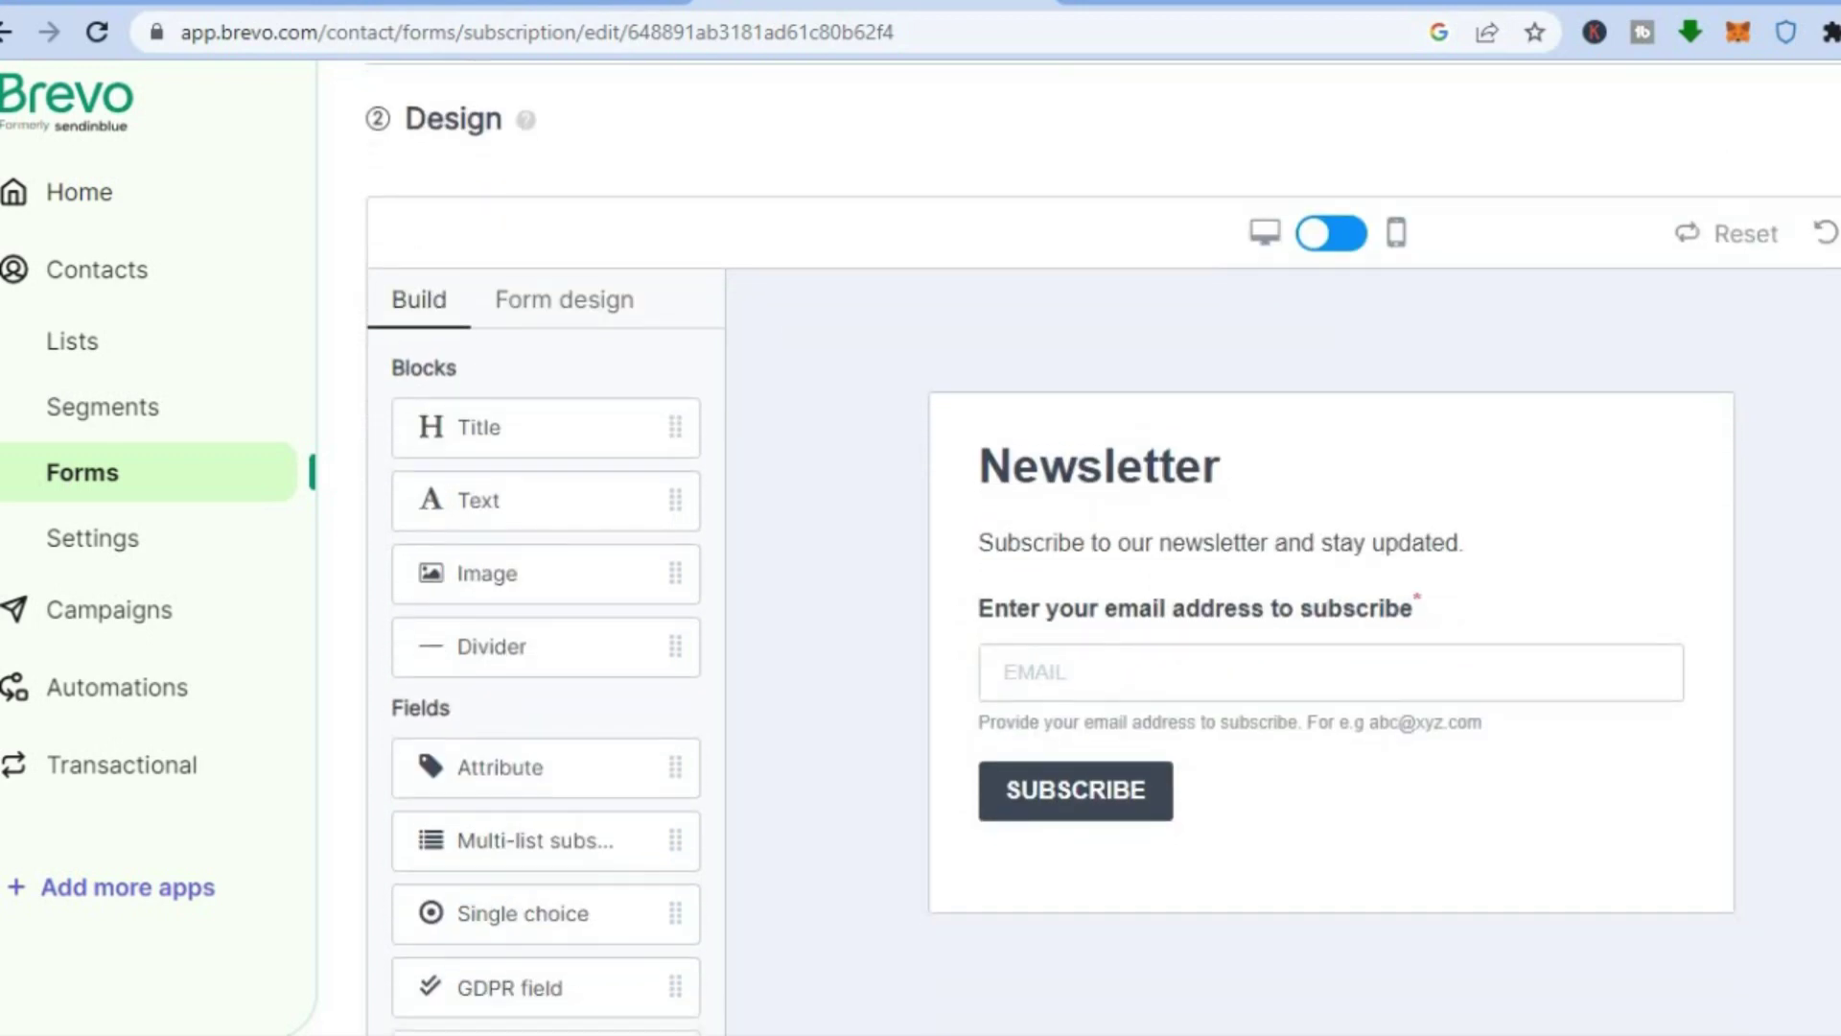
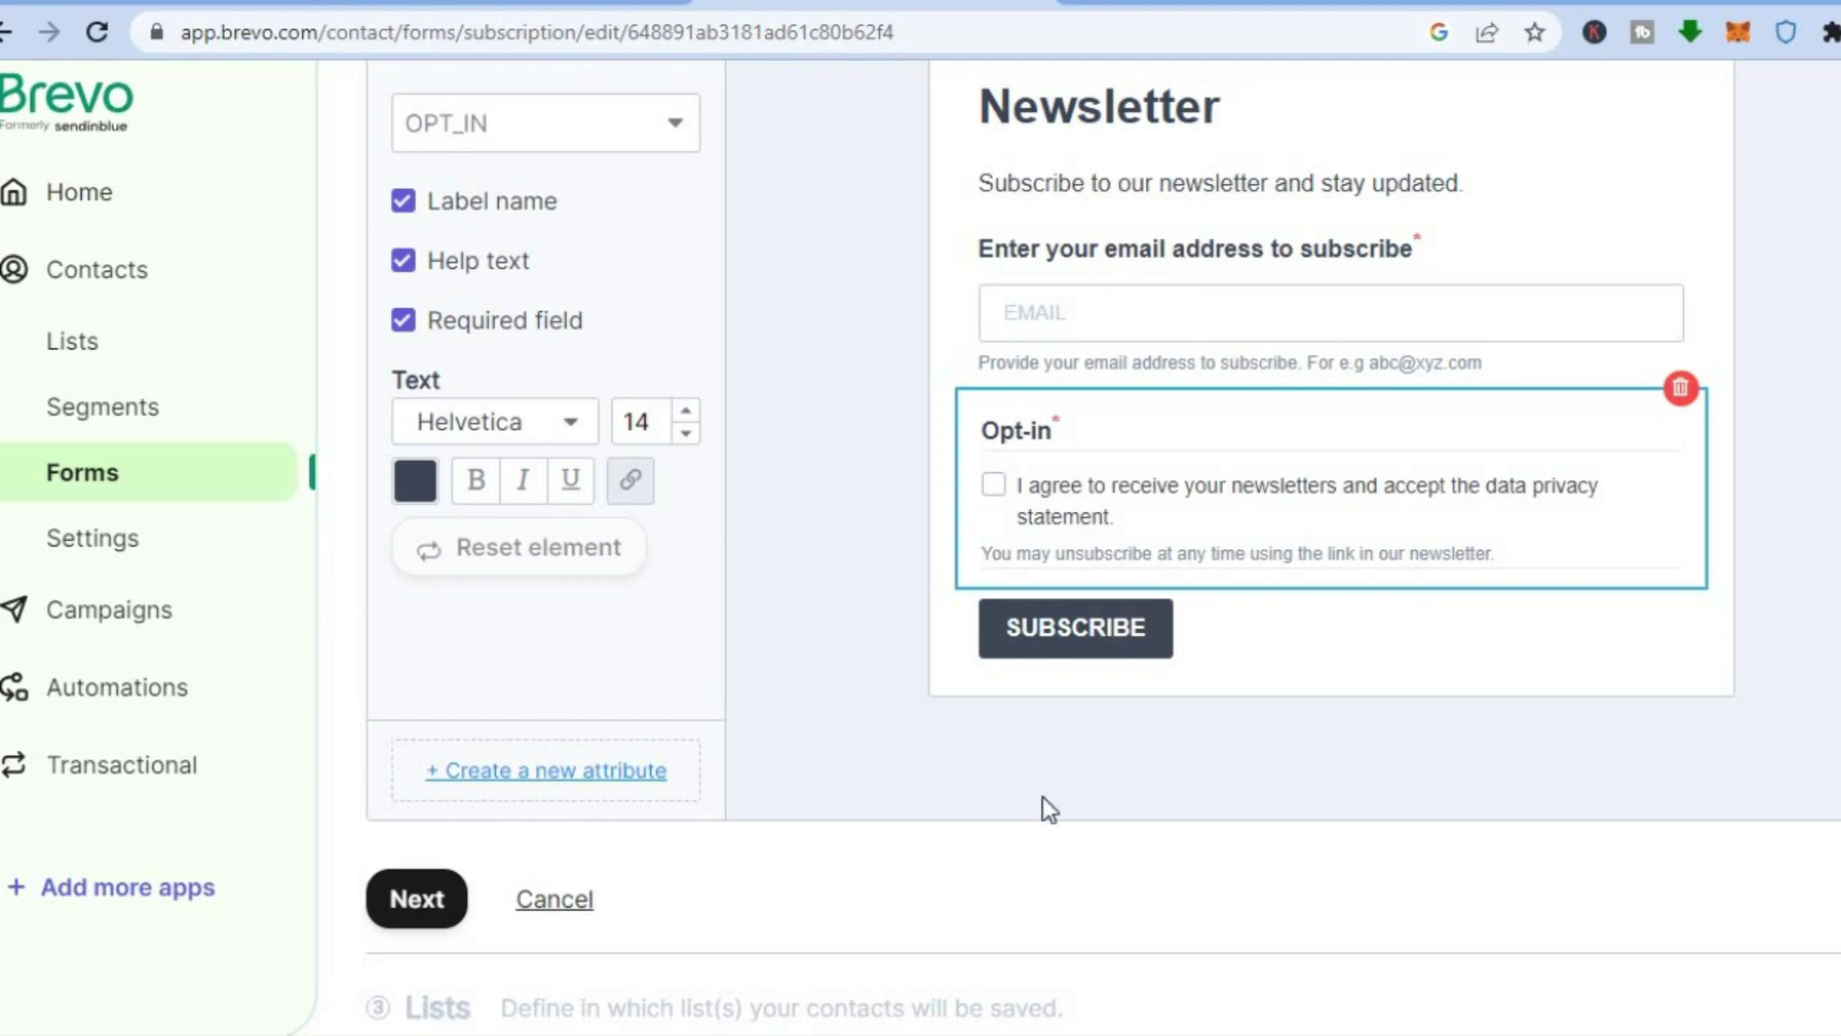
left_click(1130, 638)
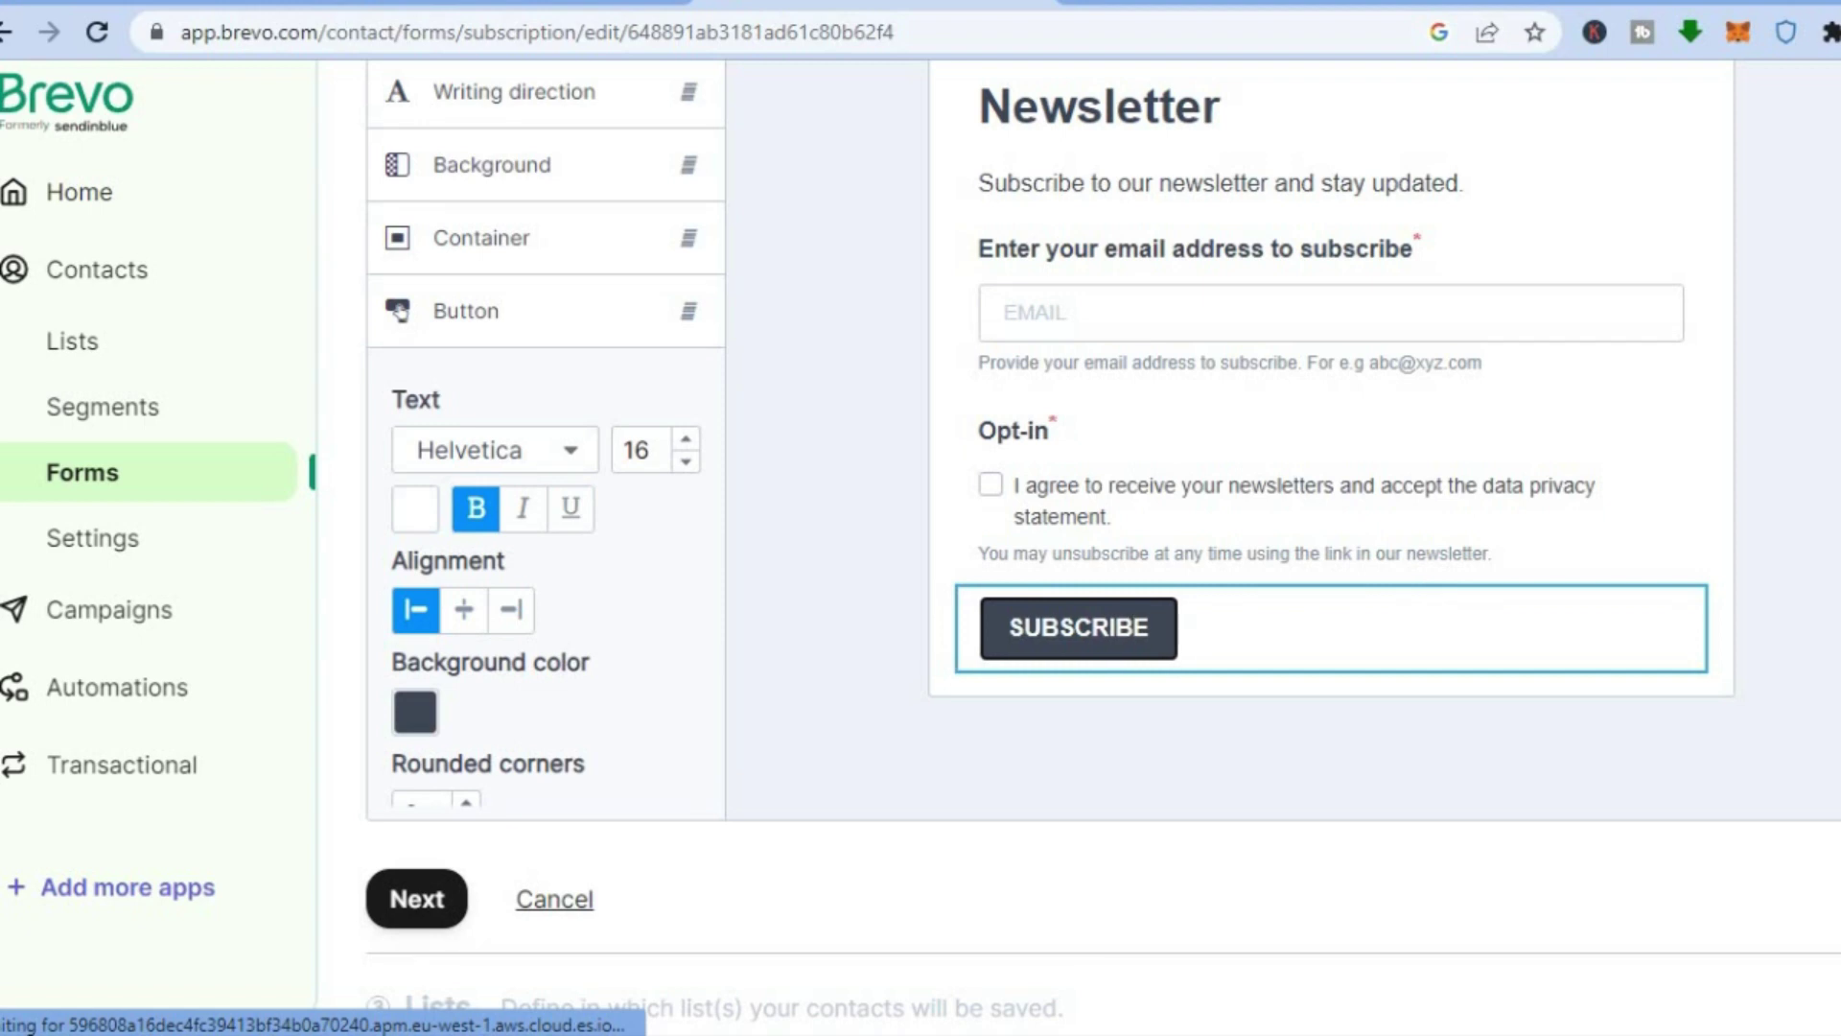
scroll(1573, 833, "up", 1)
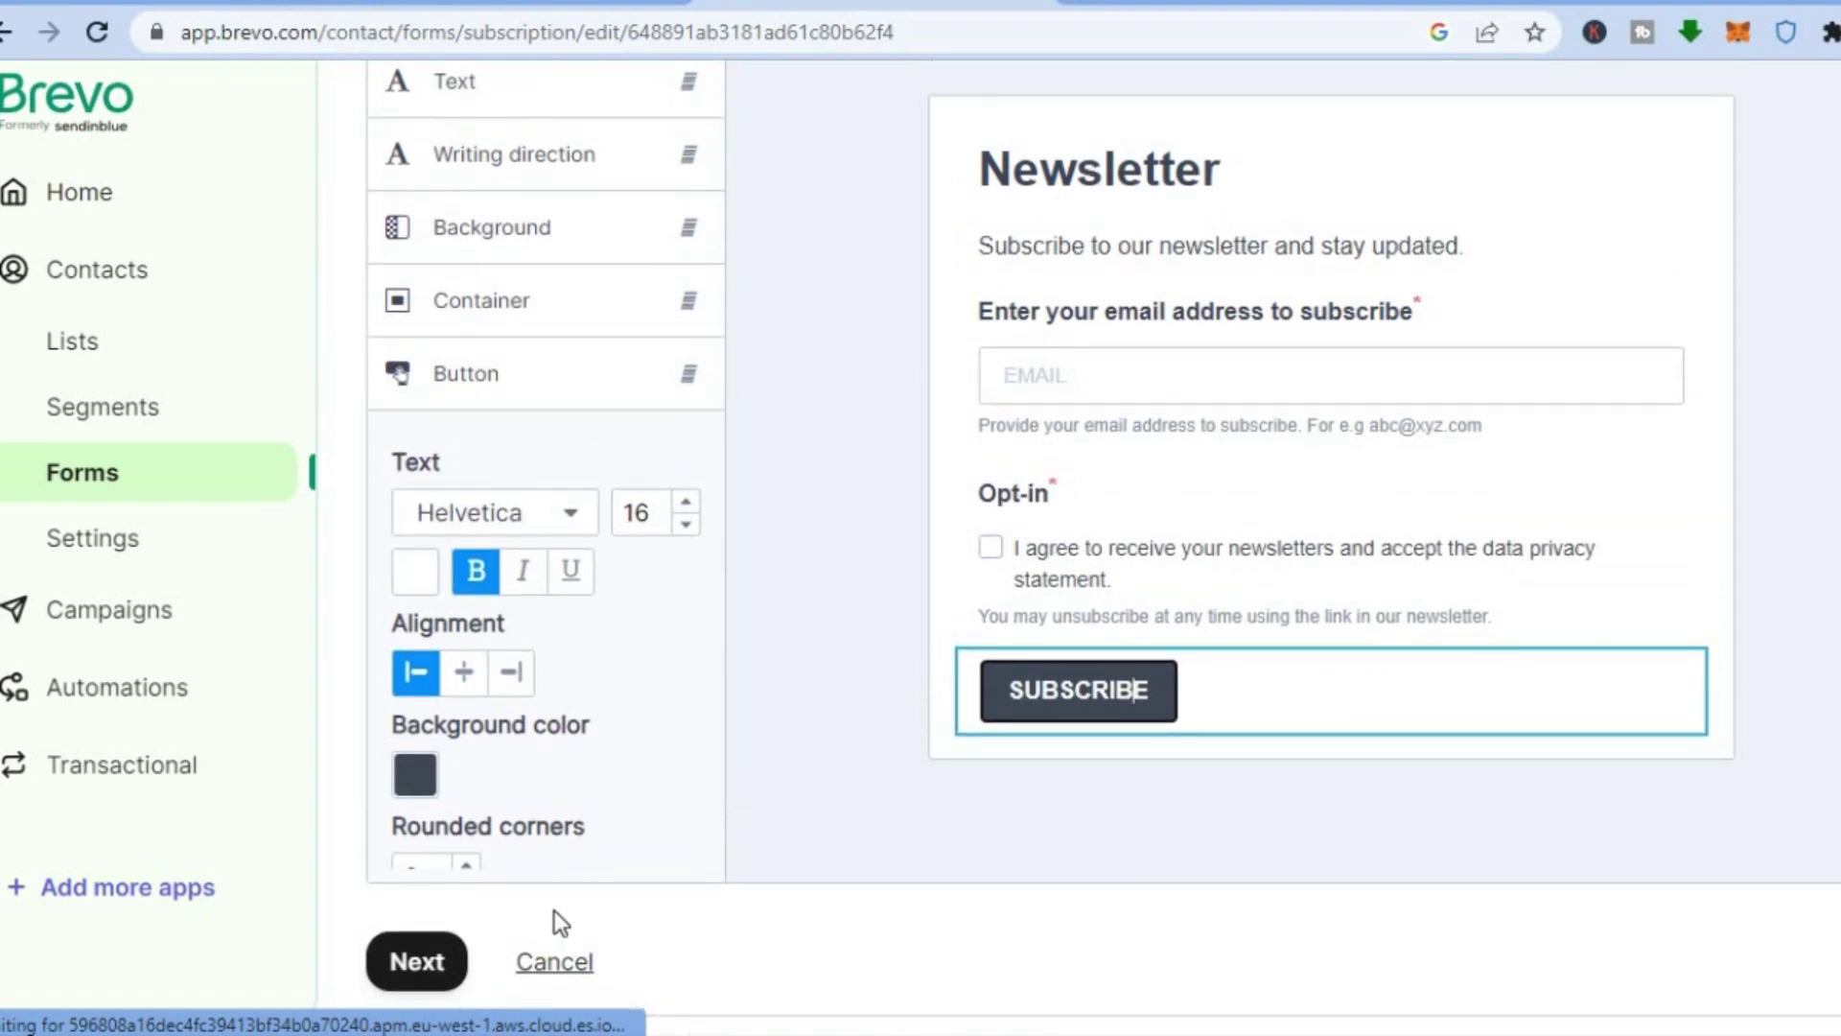
left_click(414, 774)
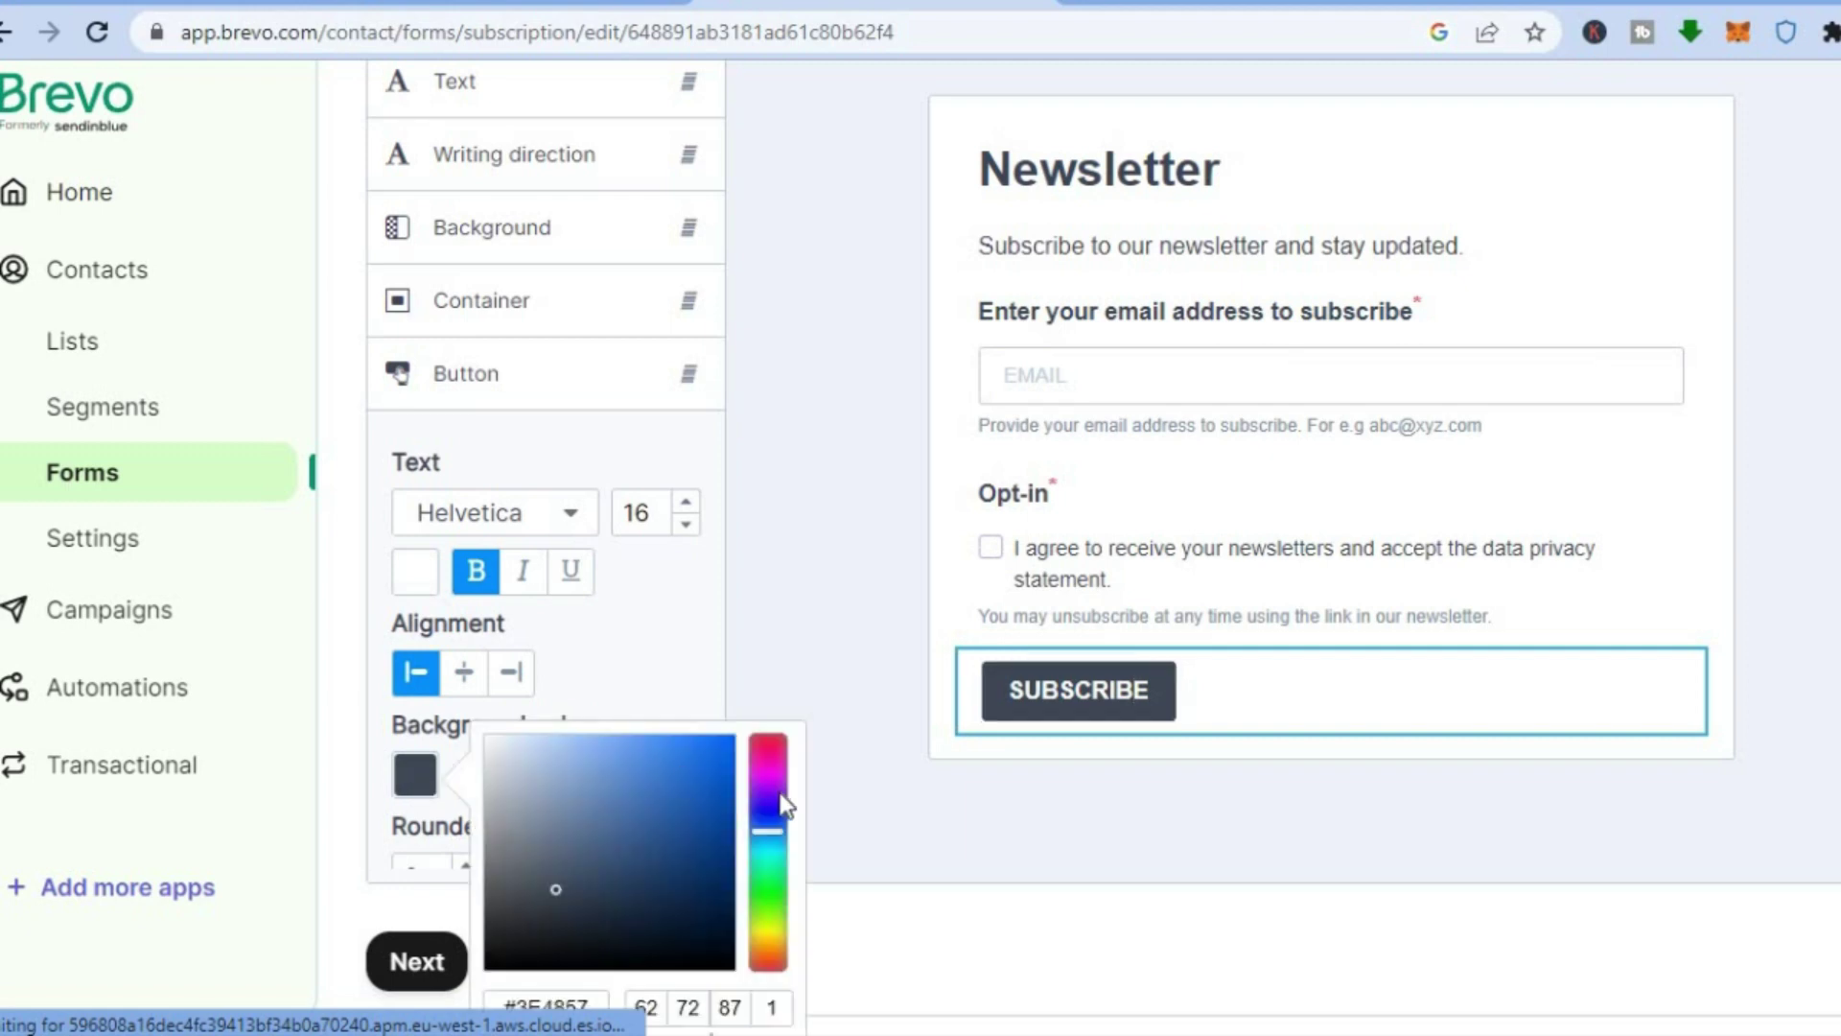
left_click(772, 954)
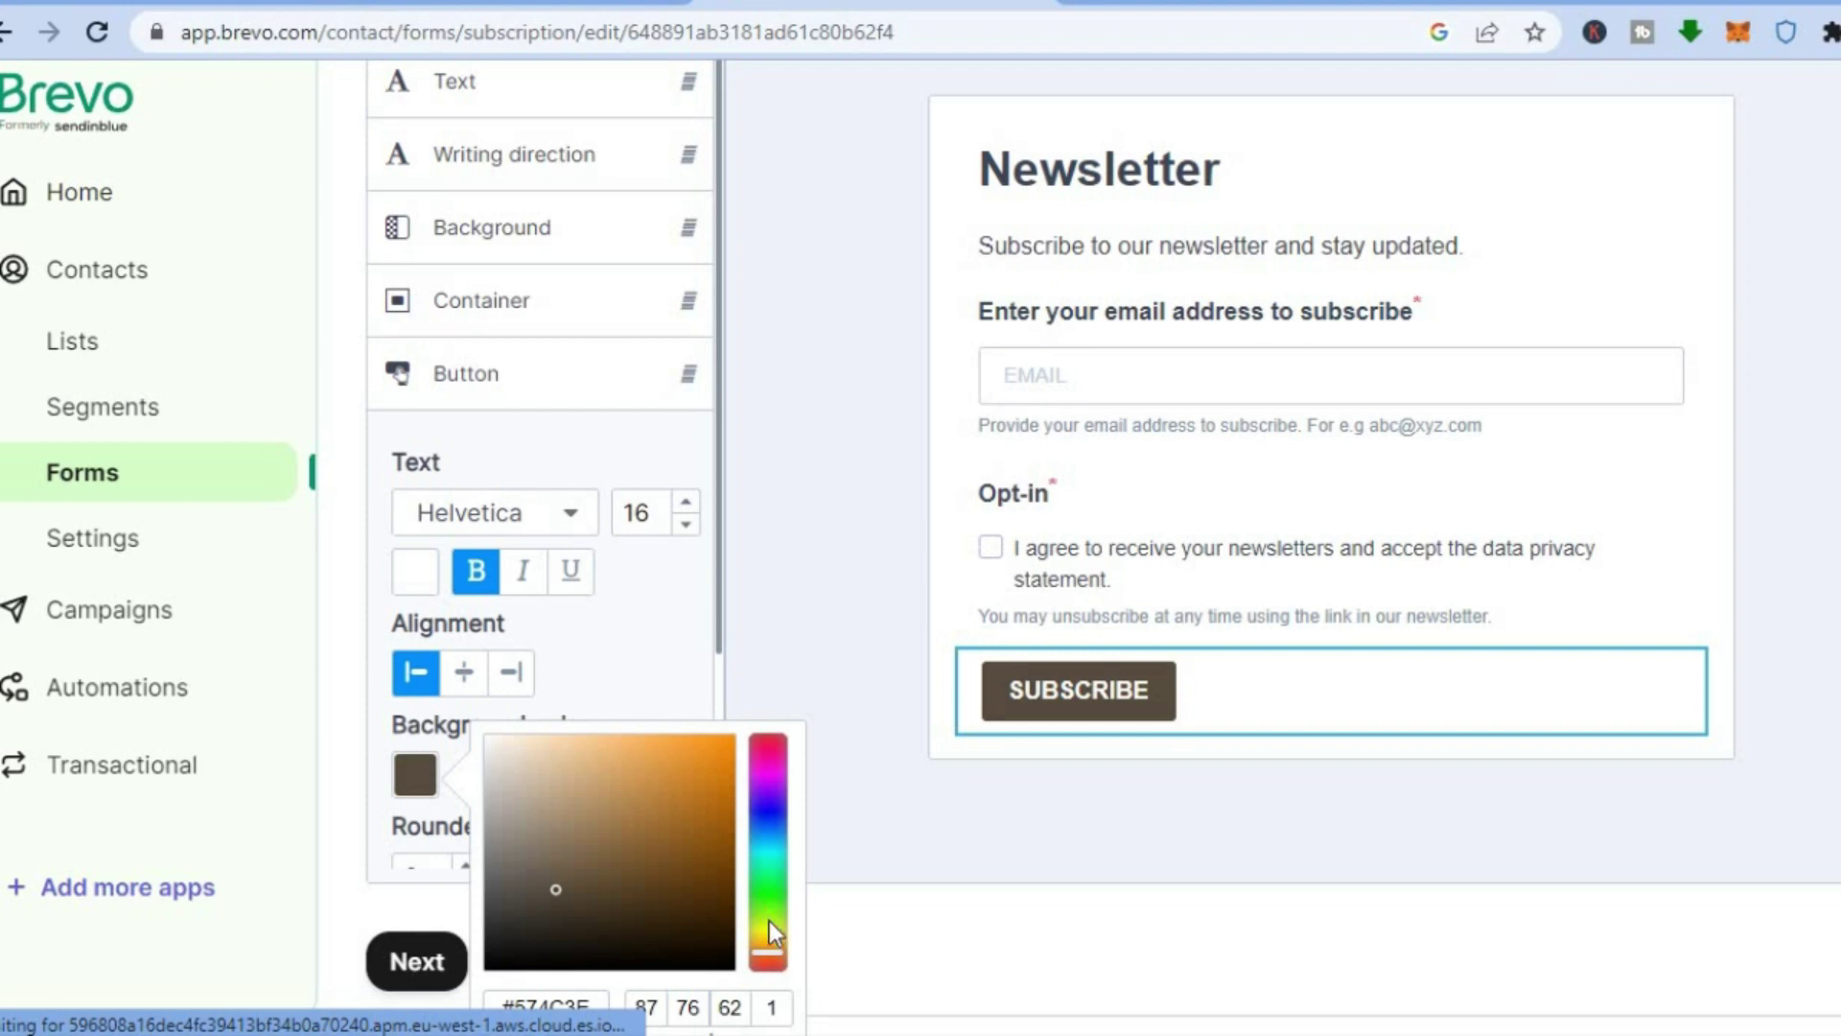
left_click(769, 925)
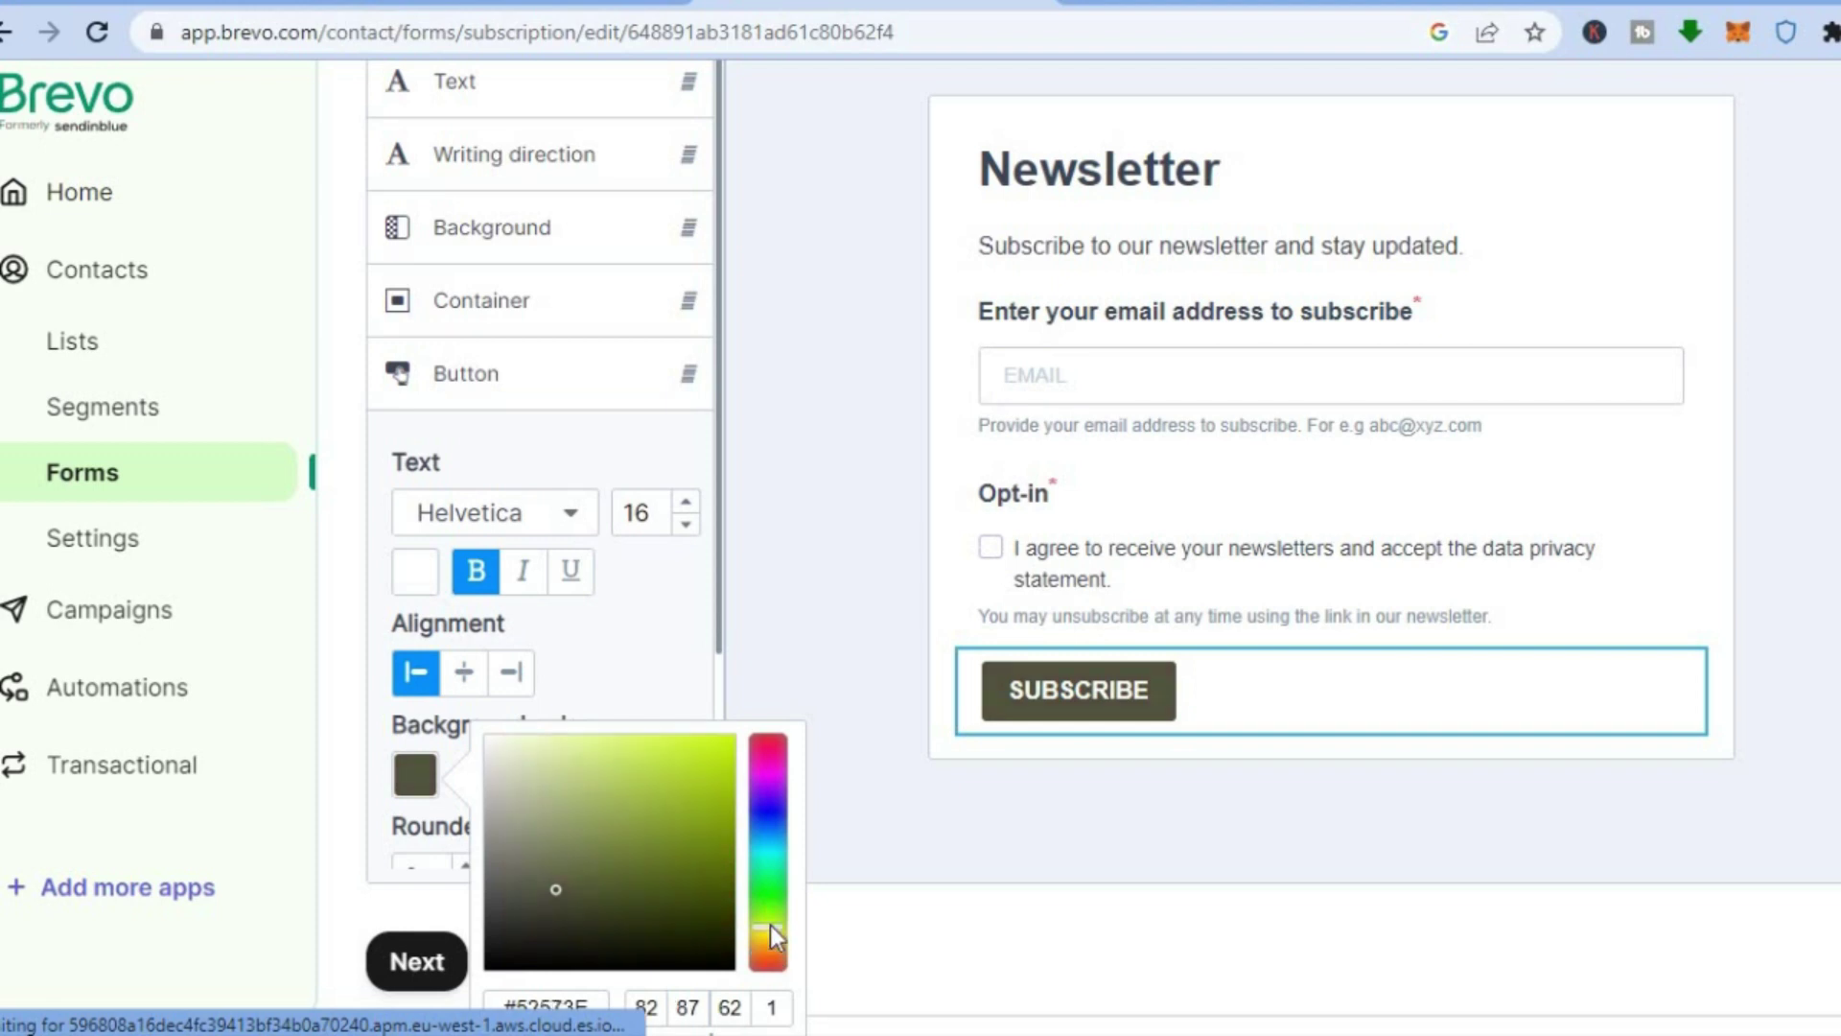
left_click(880, 861)
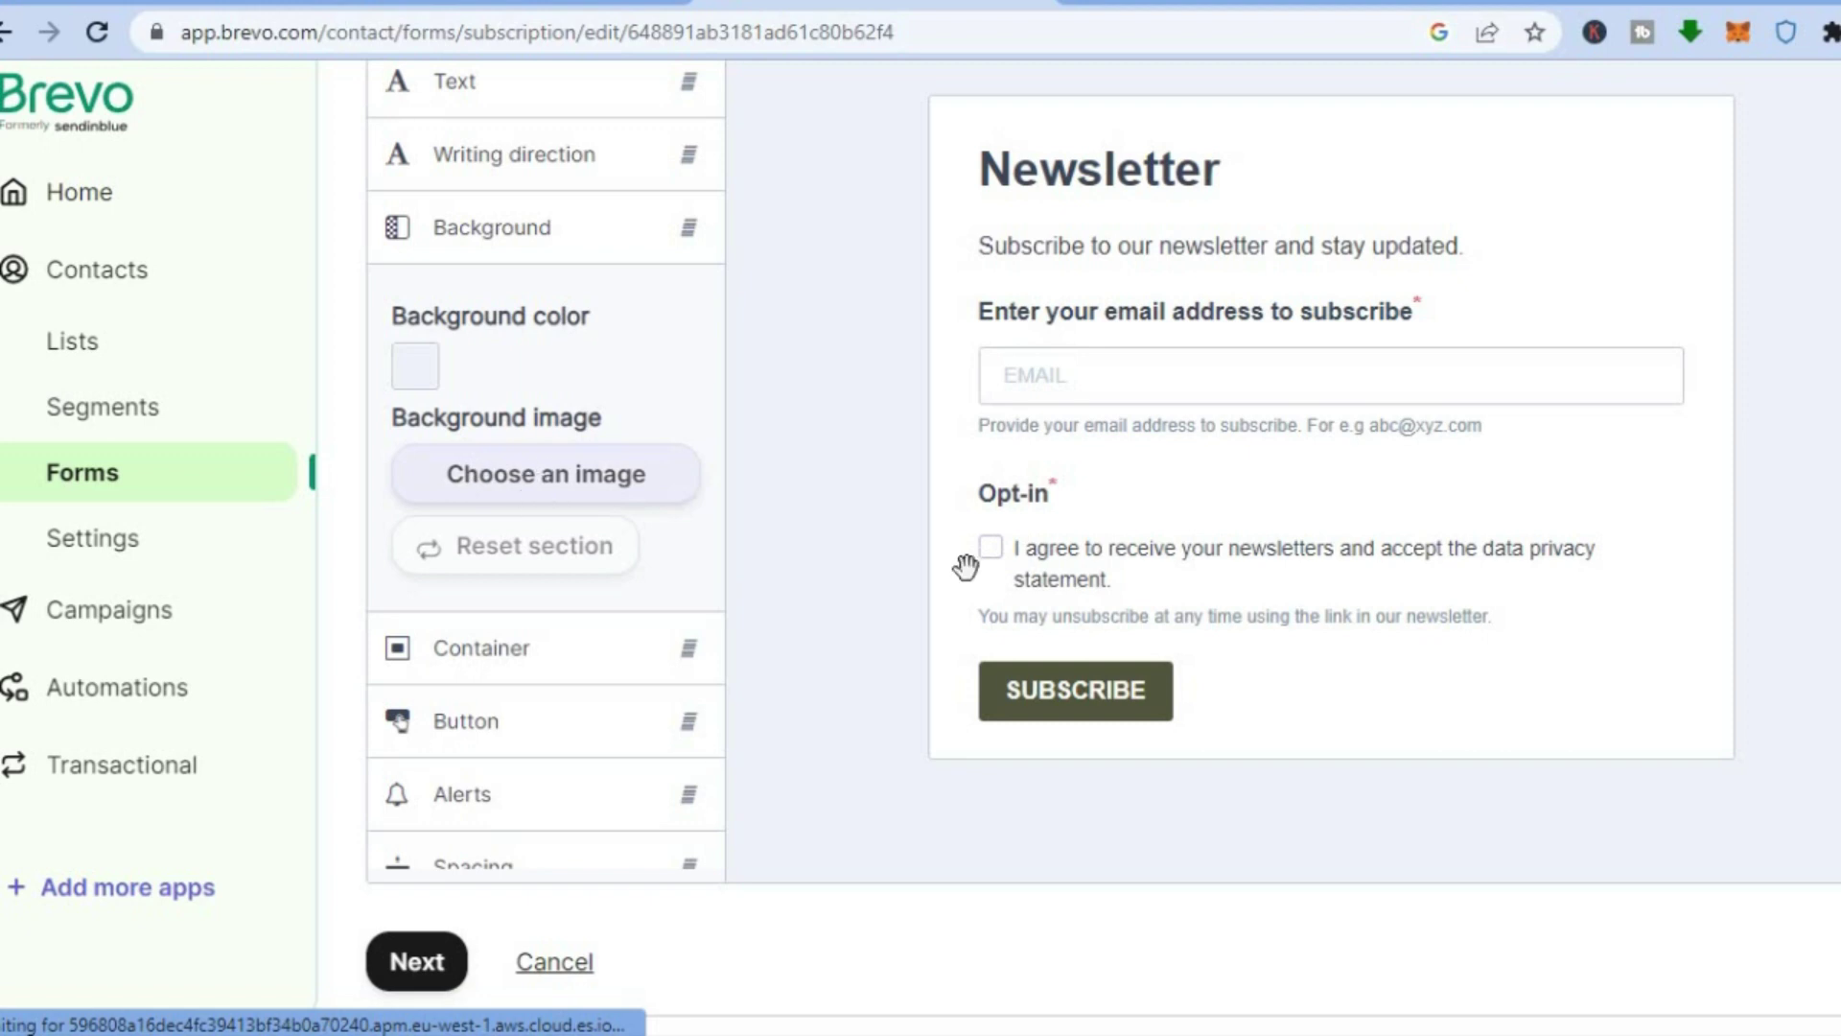
- Return to the form's building elements and review the available blocks and fields
scroll(1103, 547, "up", 5)
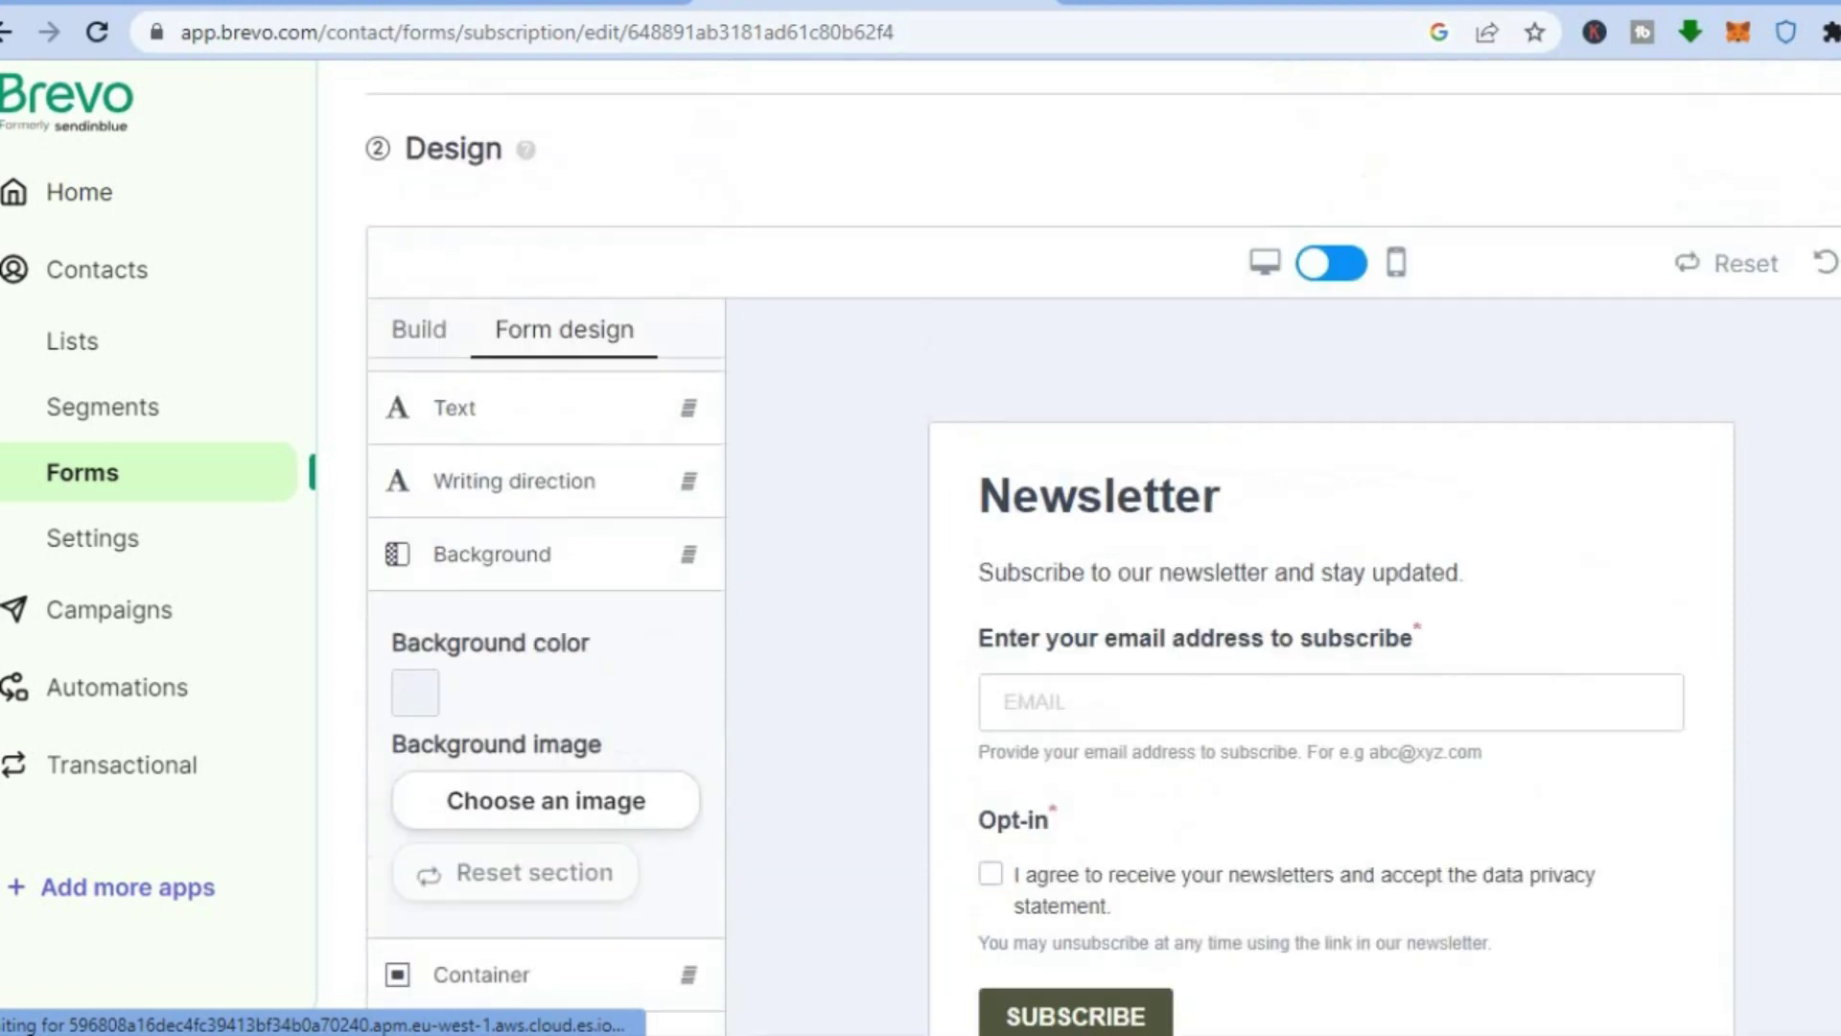
scroll(1103, 552, "down", 1)
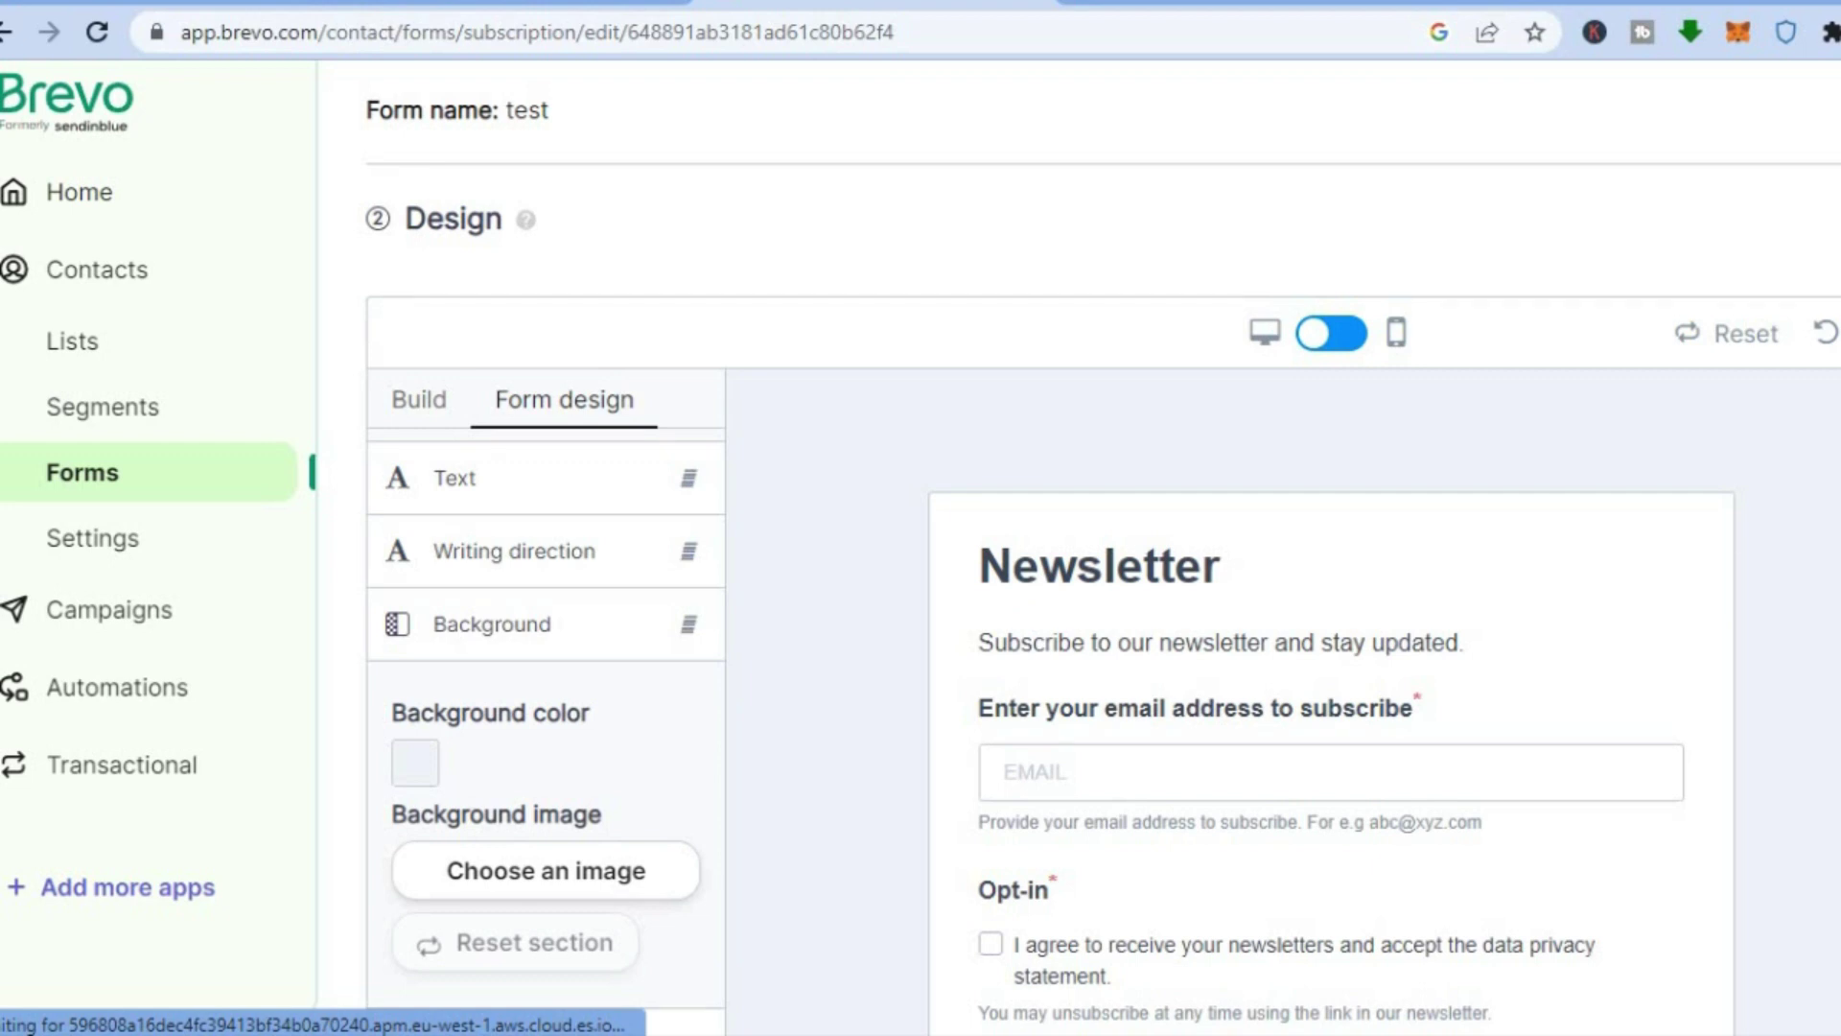
left_click(422, 403)
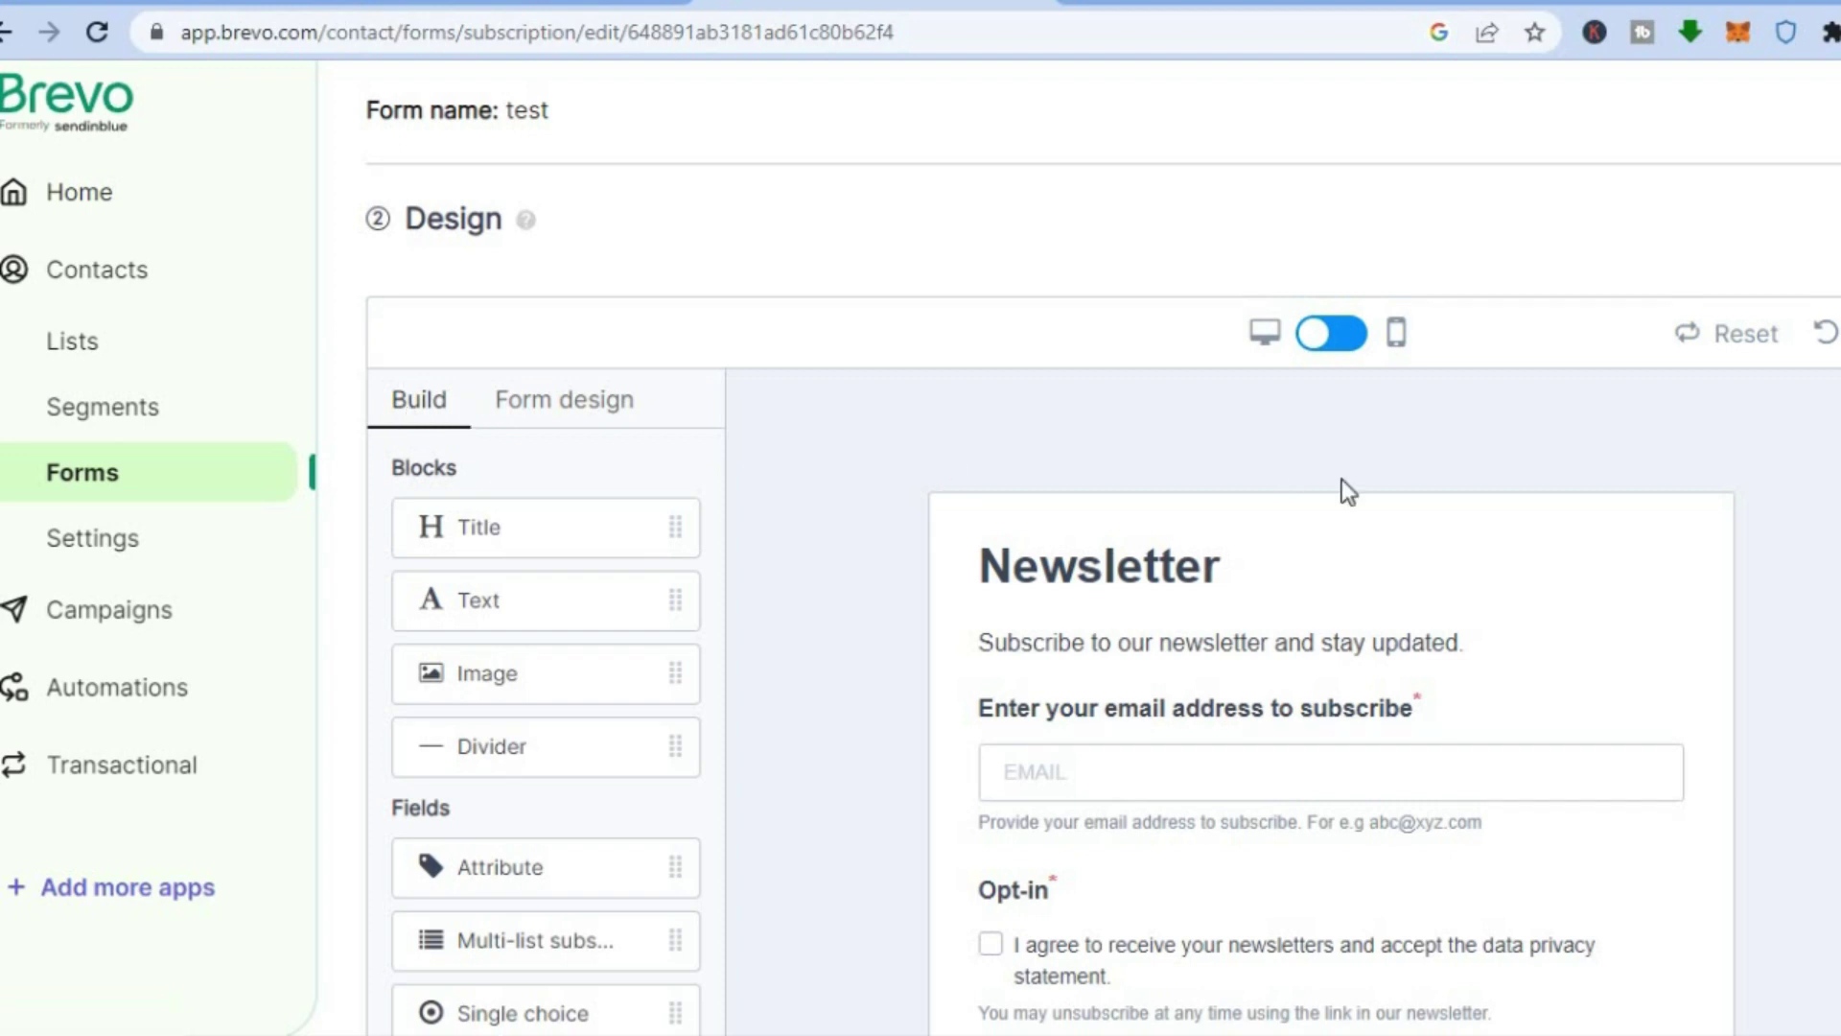
scroll(1104, 536, "down", 6)
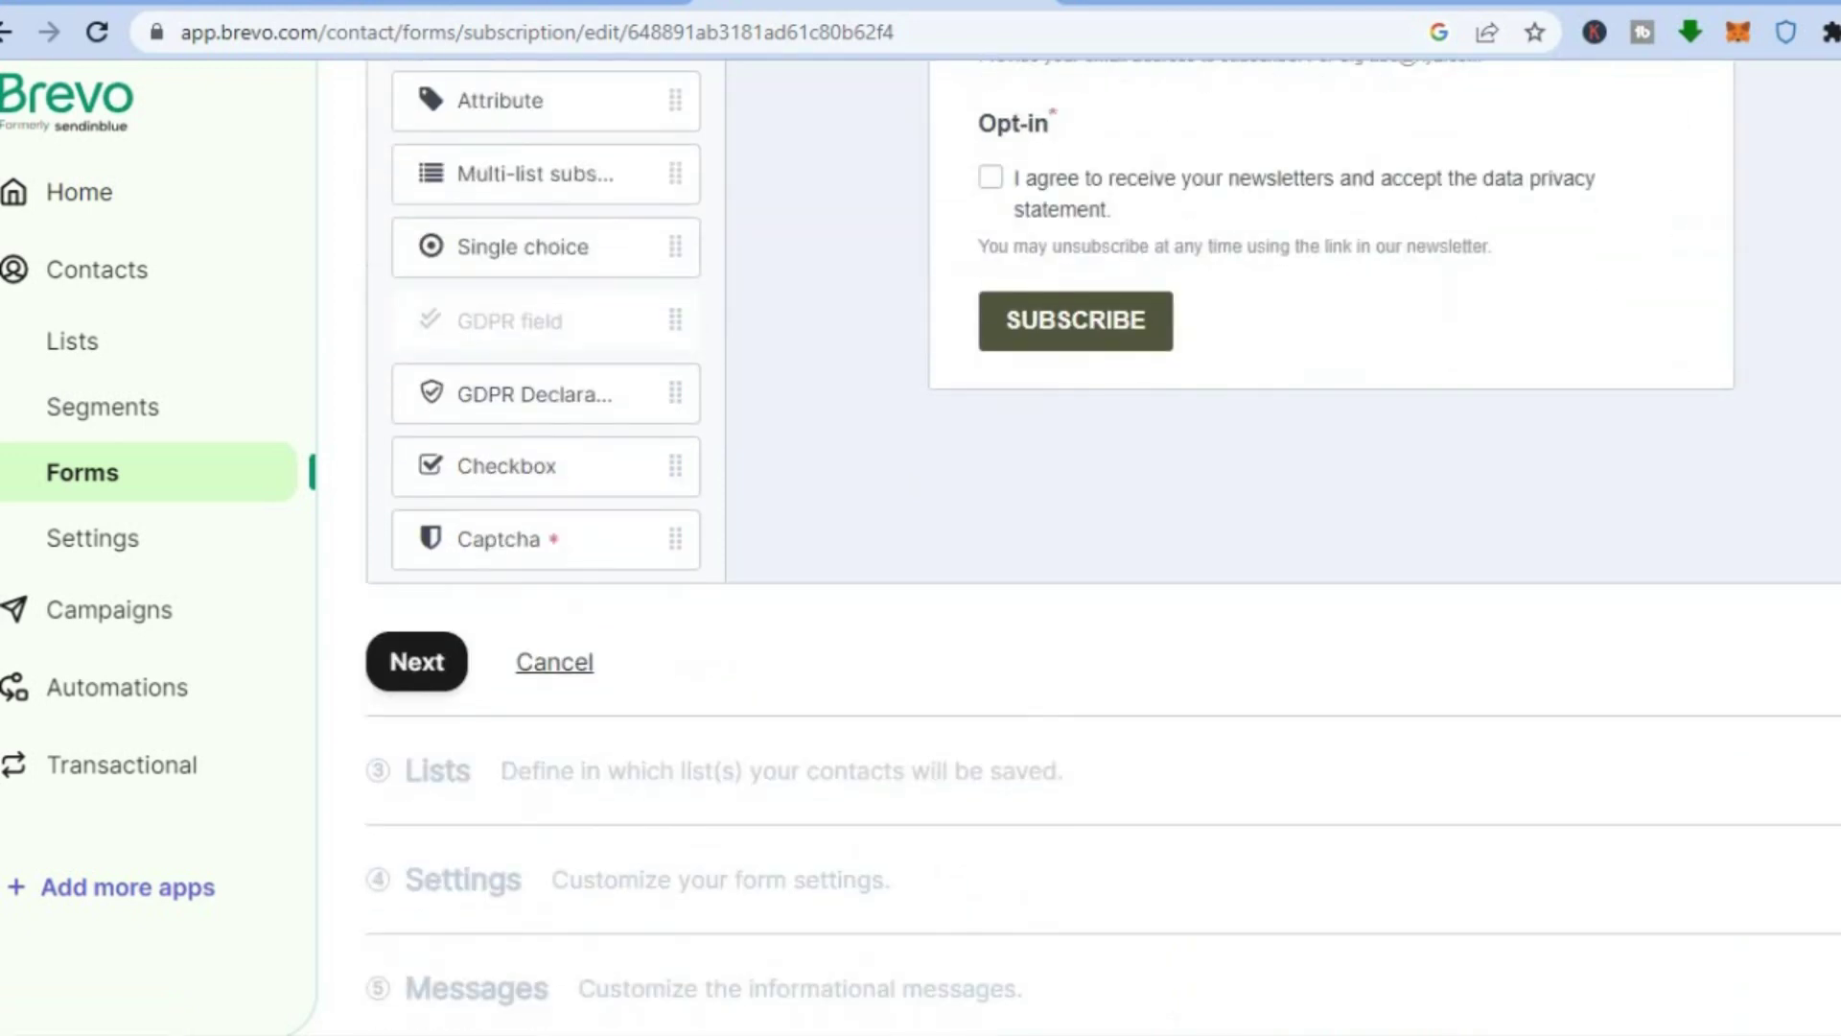
scroll(1104, 536, "up", 6)
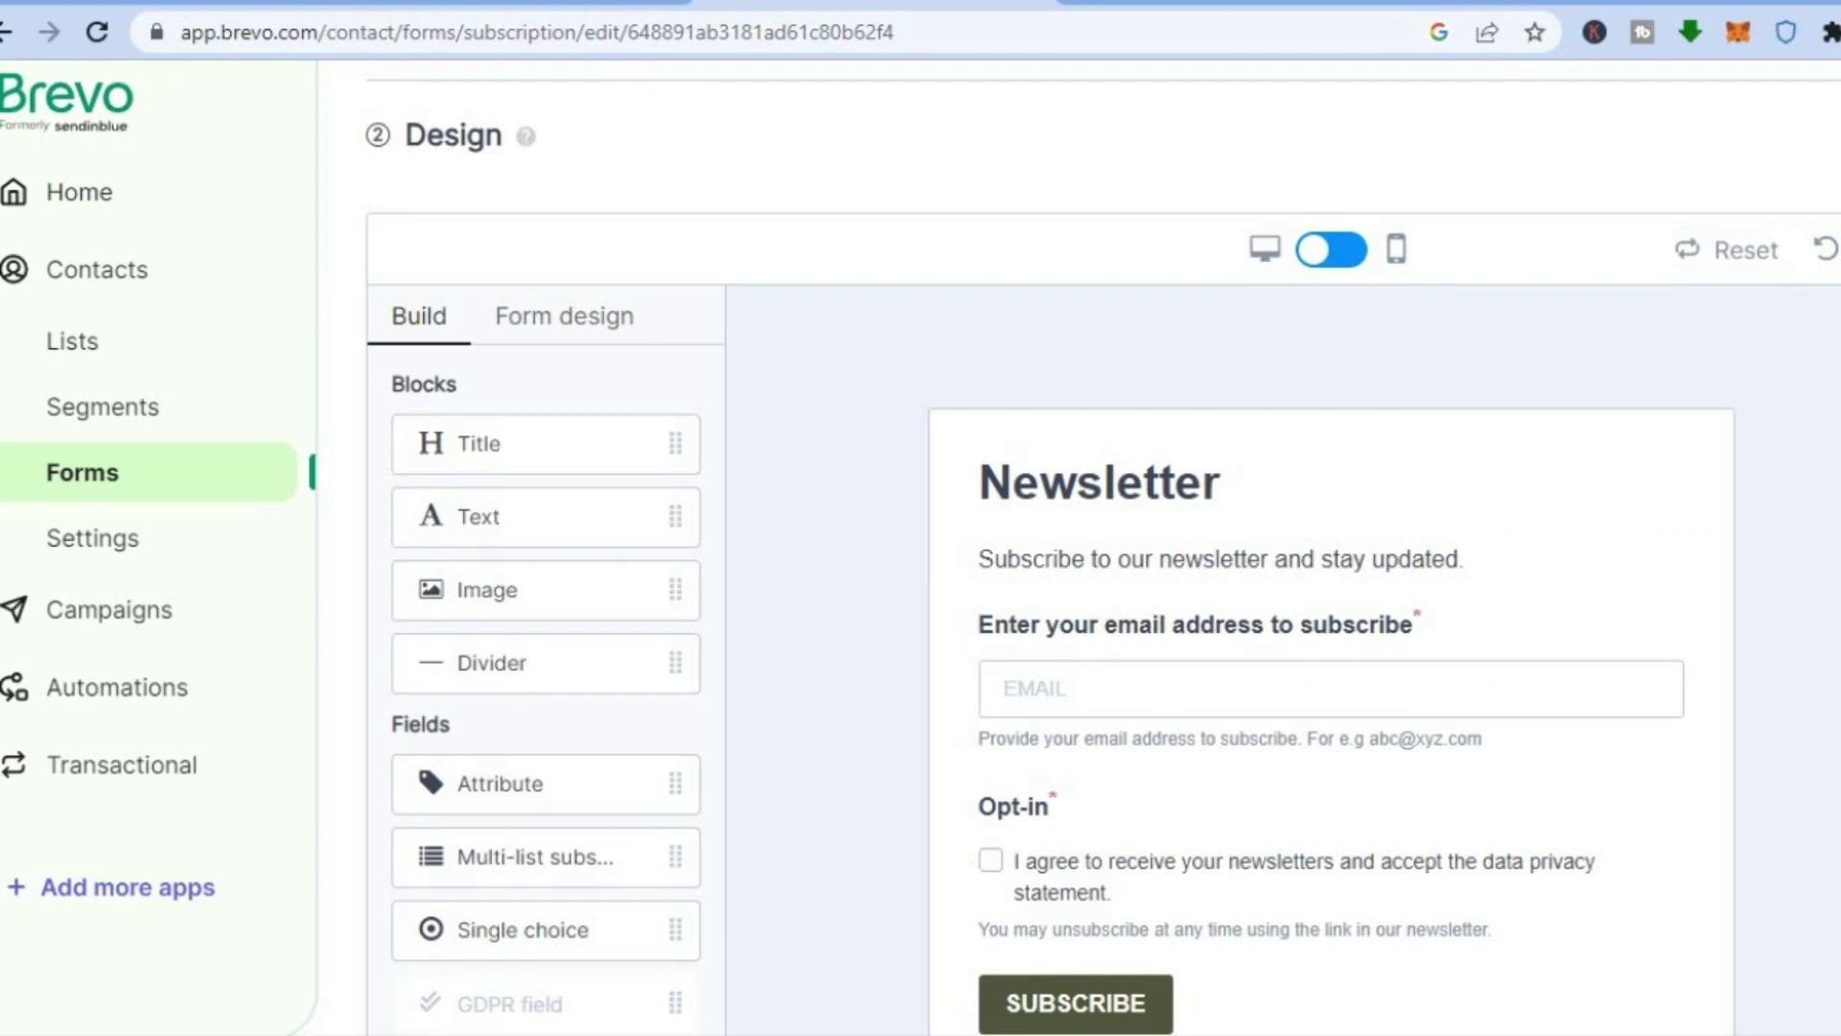
- Check the form design sections, complete the Design stage and proceed to selecting a list for the subscribers
left_click(576, 327)
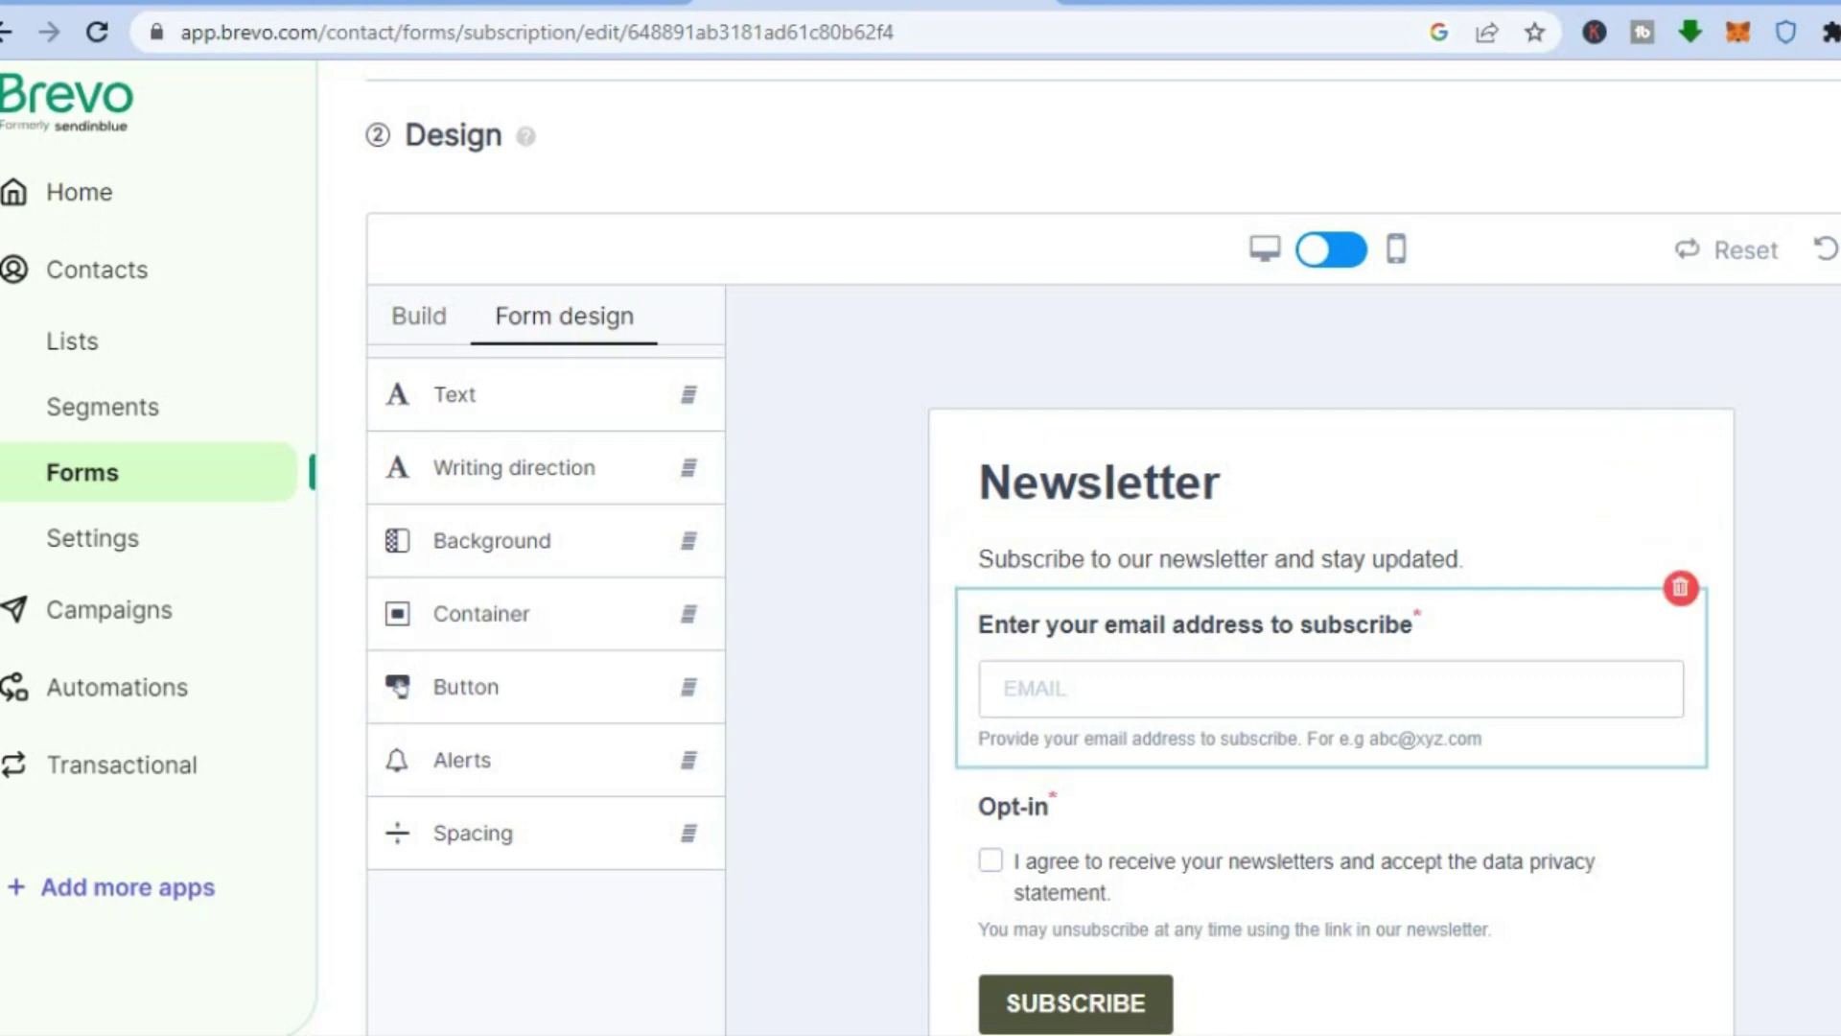
scroll(1102, 547, "down", 5)
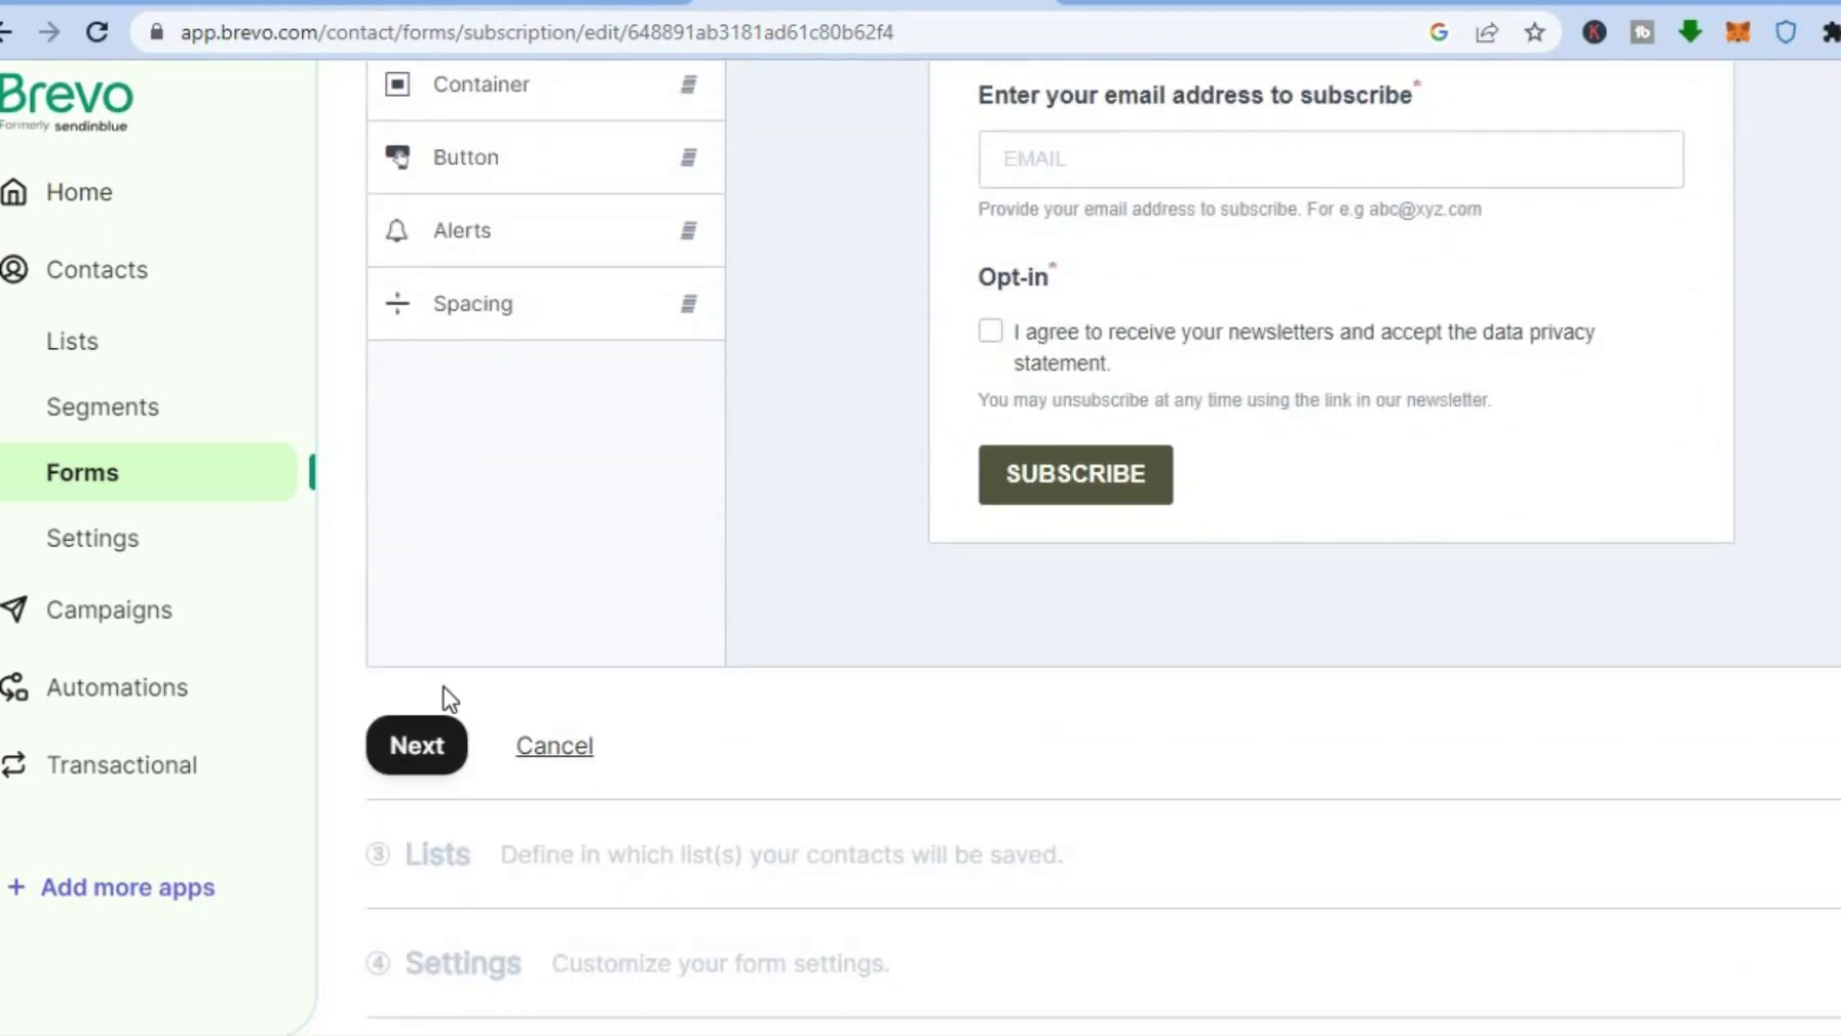
left_click(416, 752)
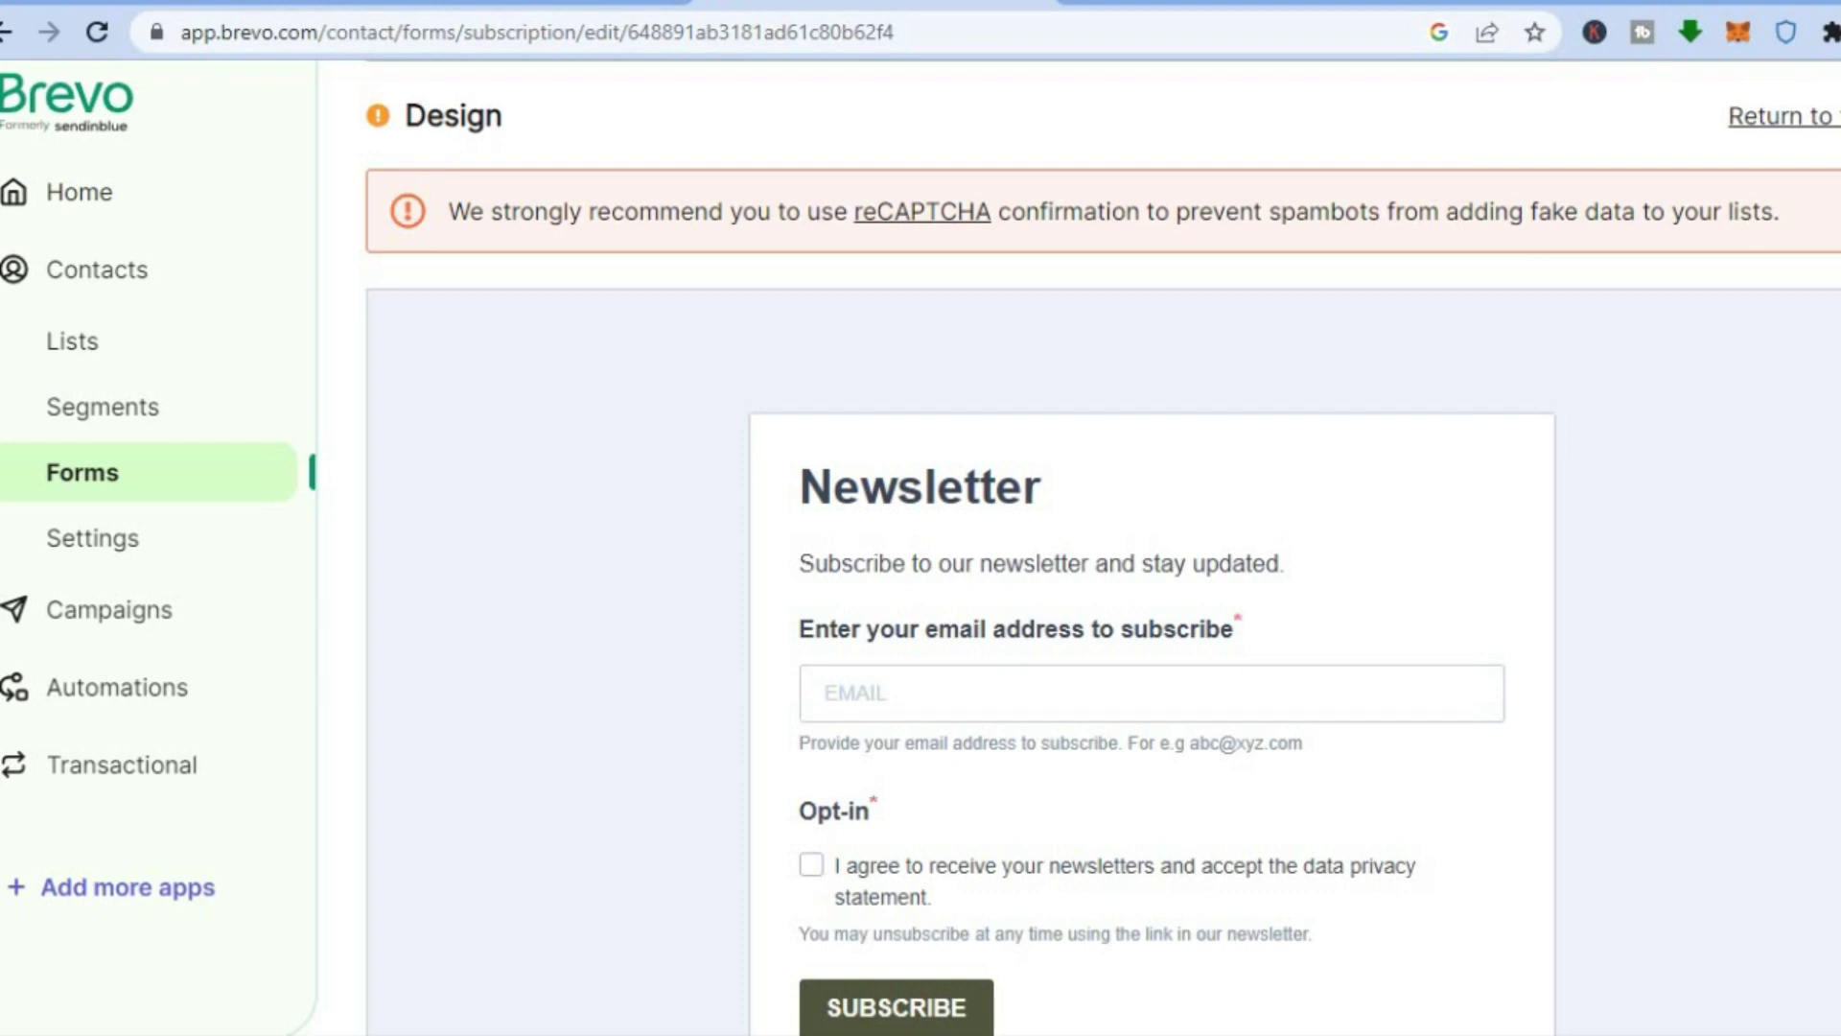
scroll(1103, 557, "down", 8)
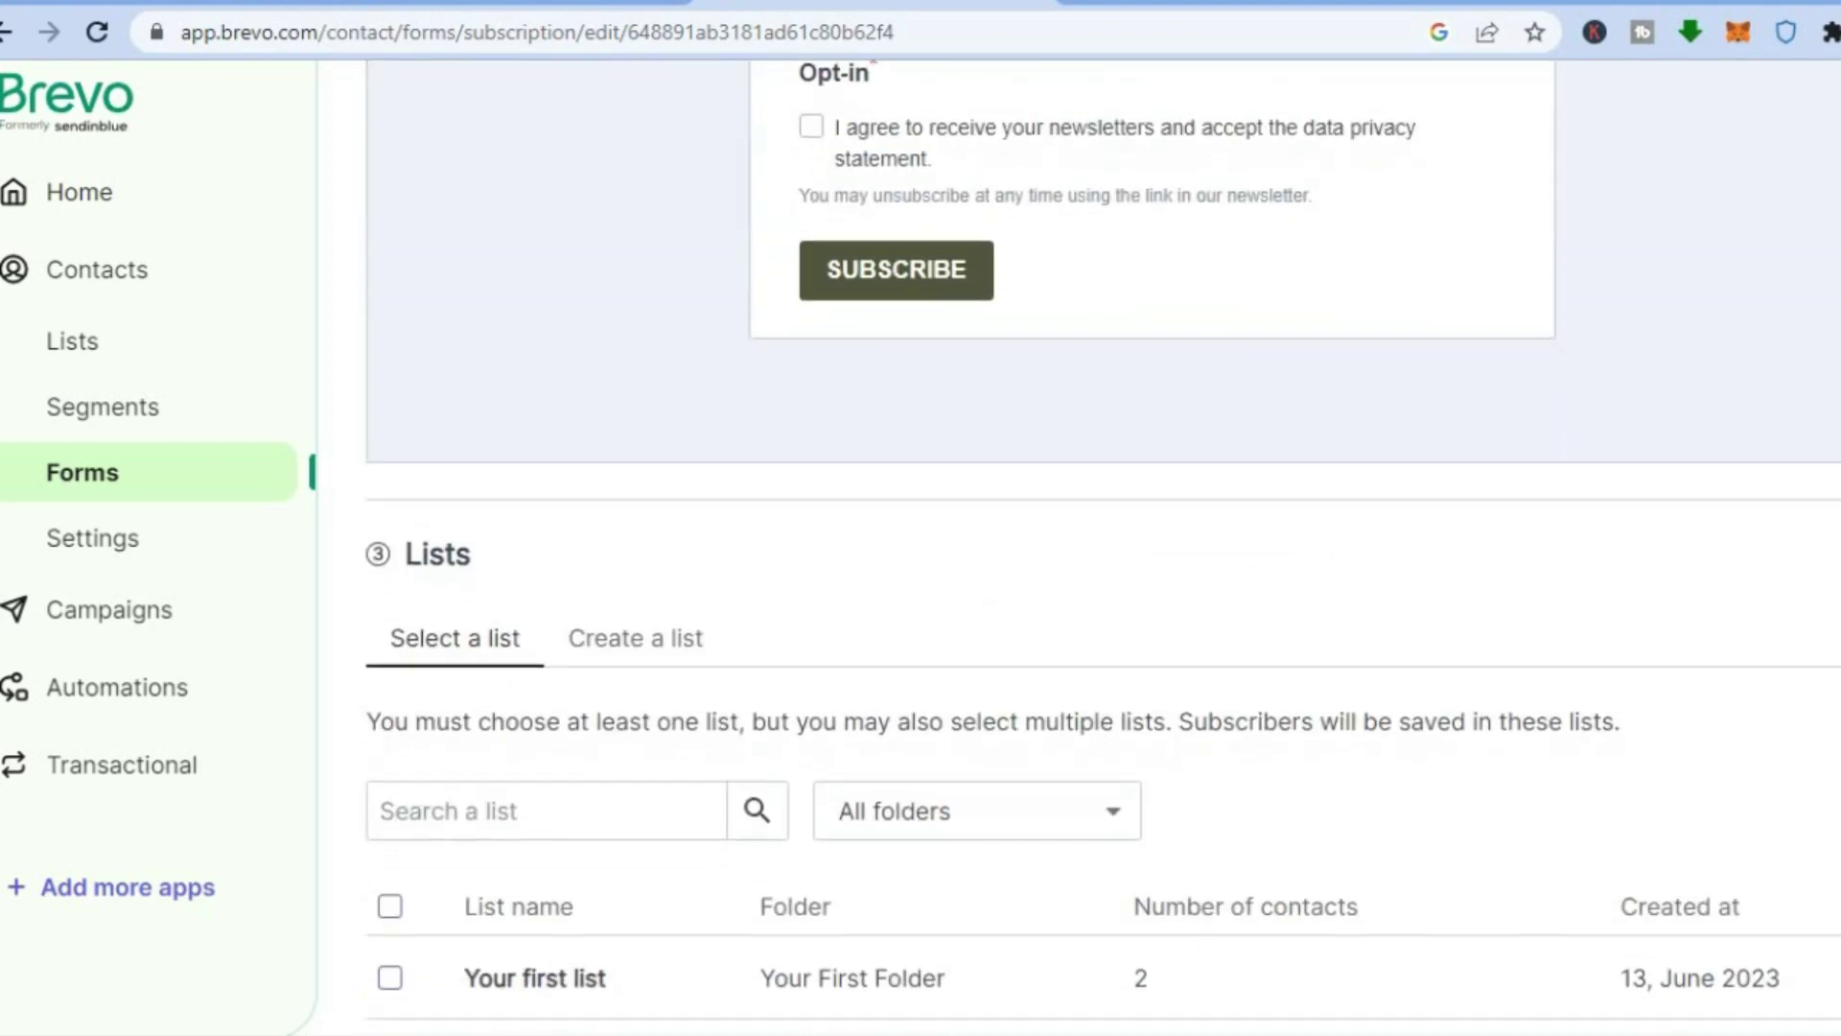
- Review the list selection options for saving subscribers and the form's remaining Settings, Messages and Share stages
scroll(1104, 558, "down", 5)
scroll(1103, 558, "up", 2)
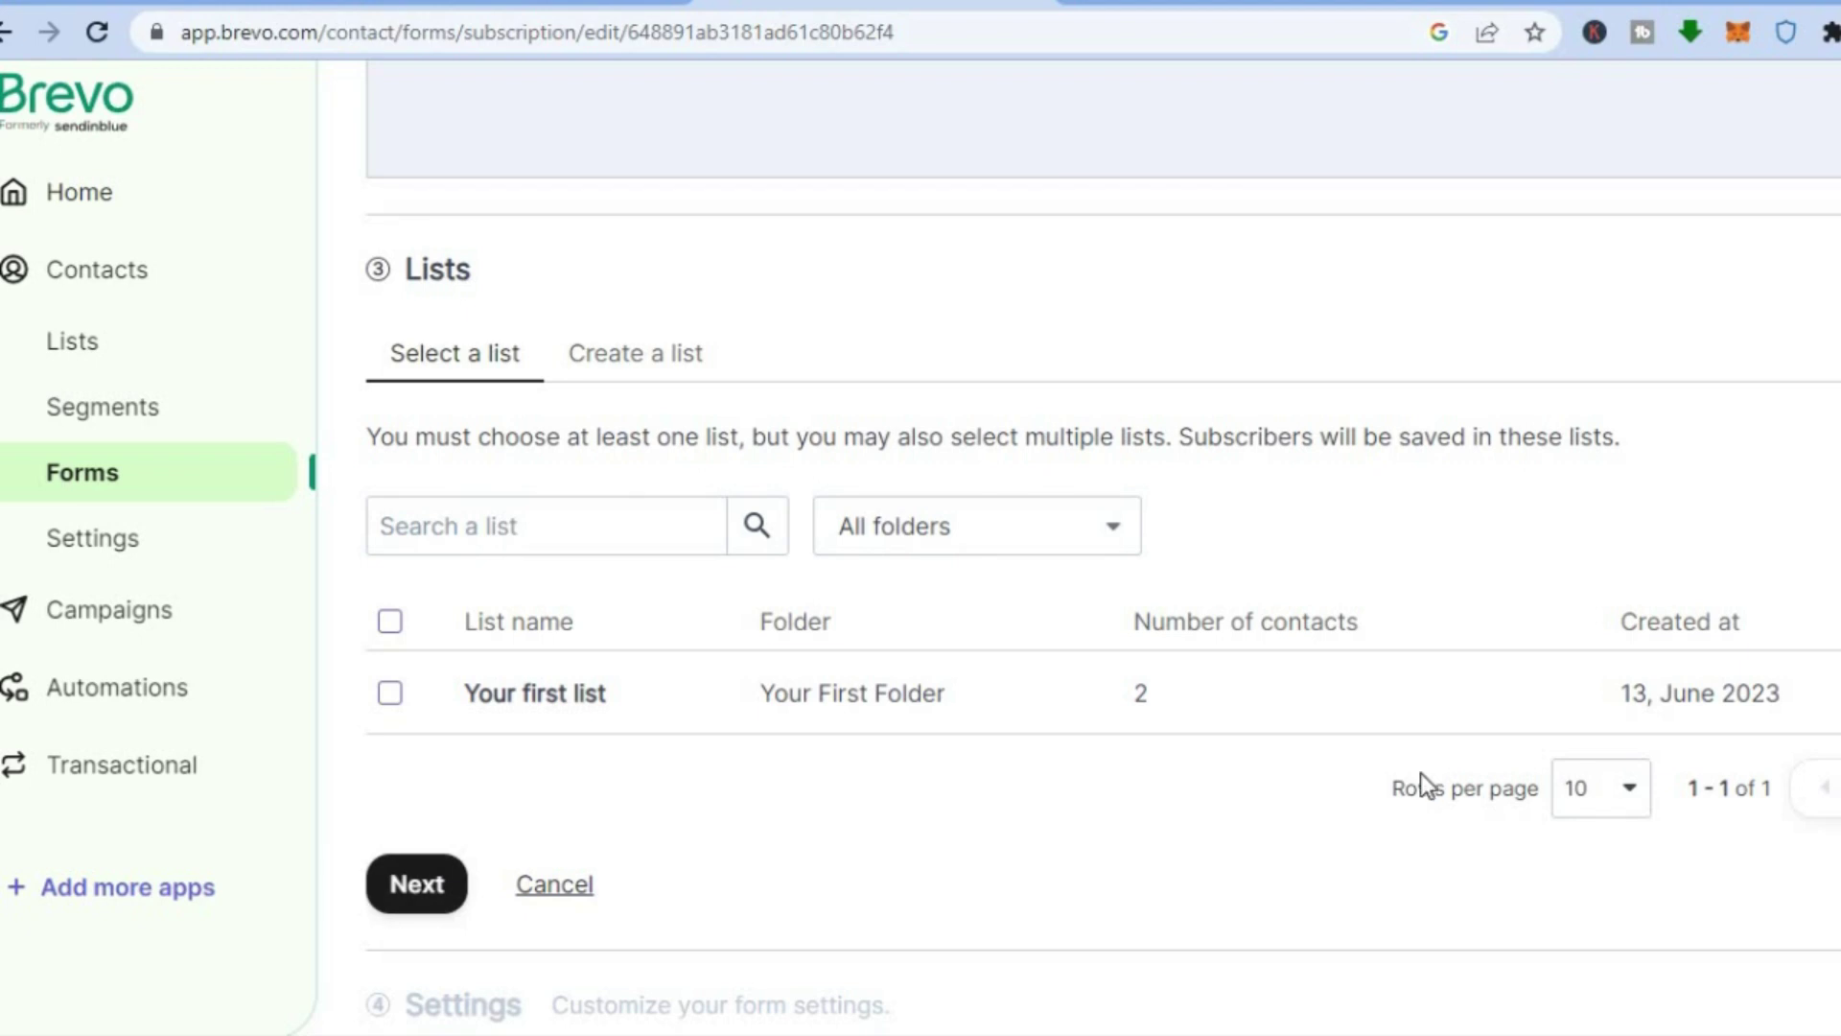
scroll(1103, 590, "down", 4)
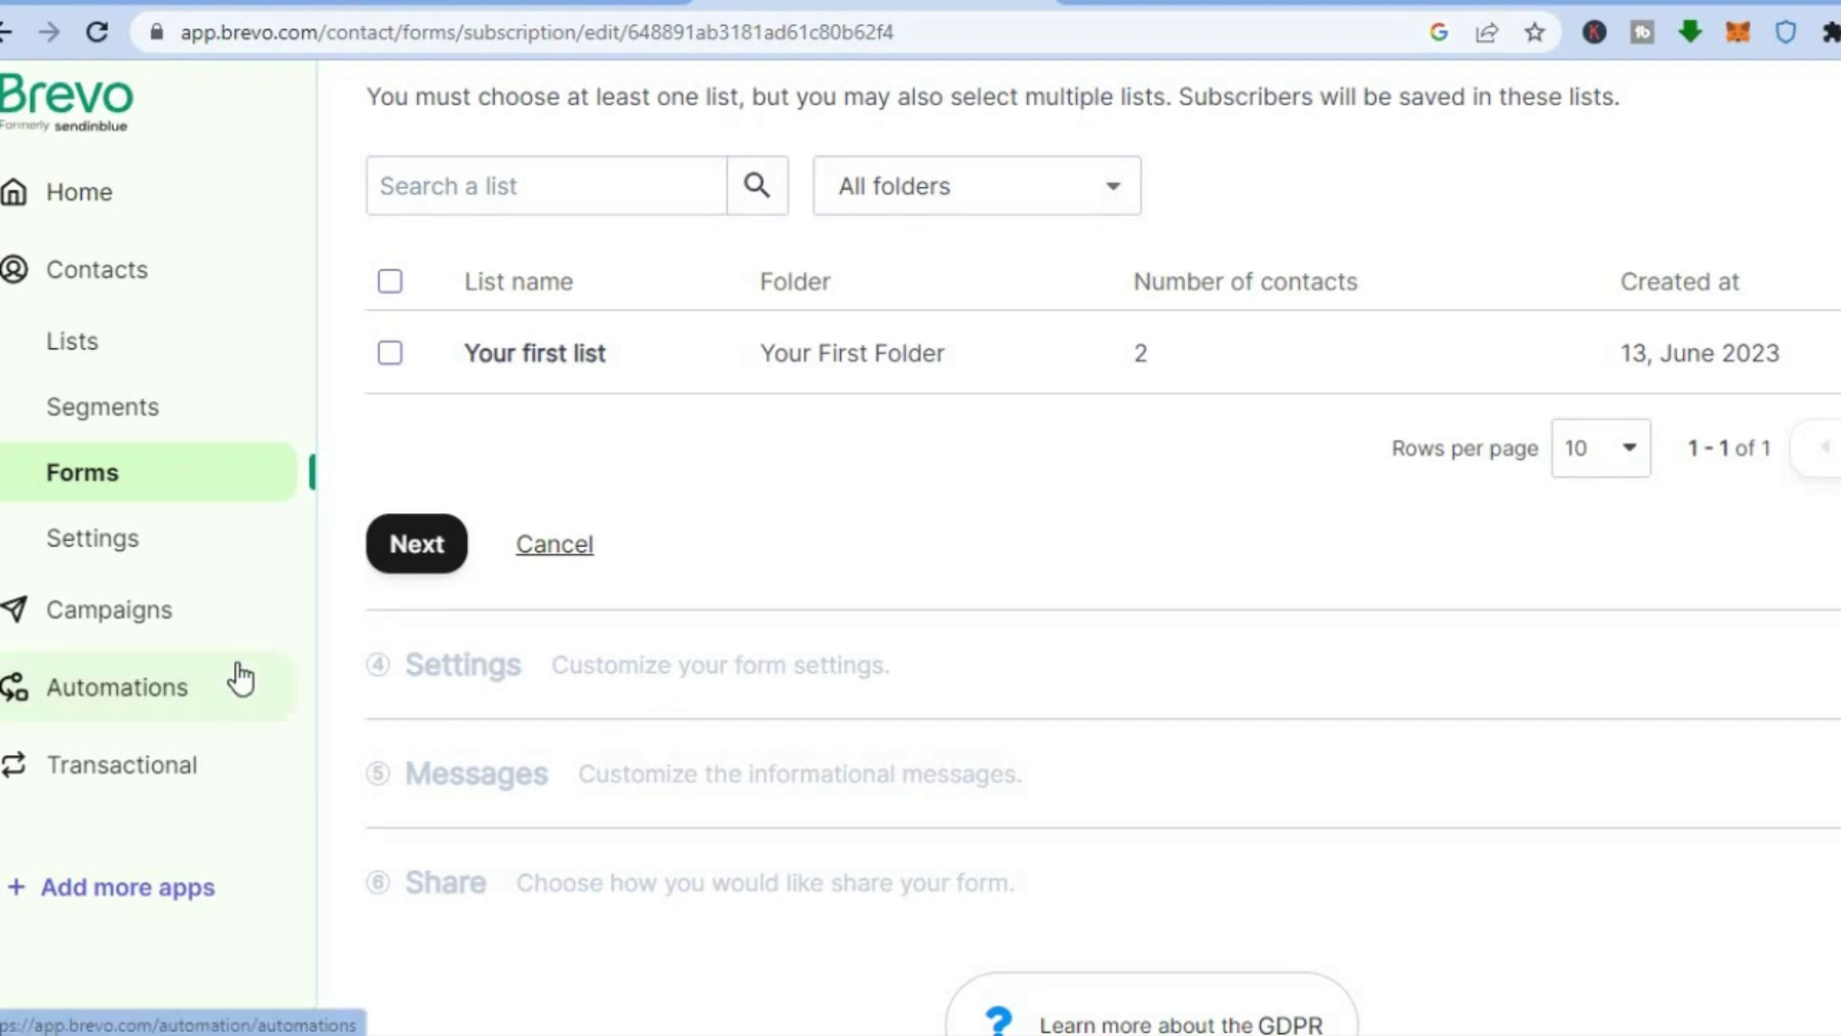
- Go to the Campaigns dashboard, dismiss the welcome tour and review the standard and automated types offered for a new campaign
left_click(134, 625)
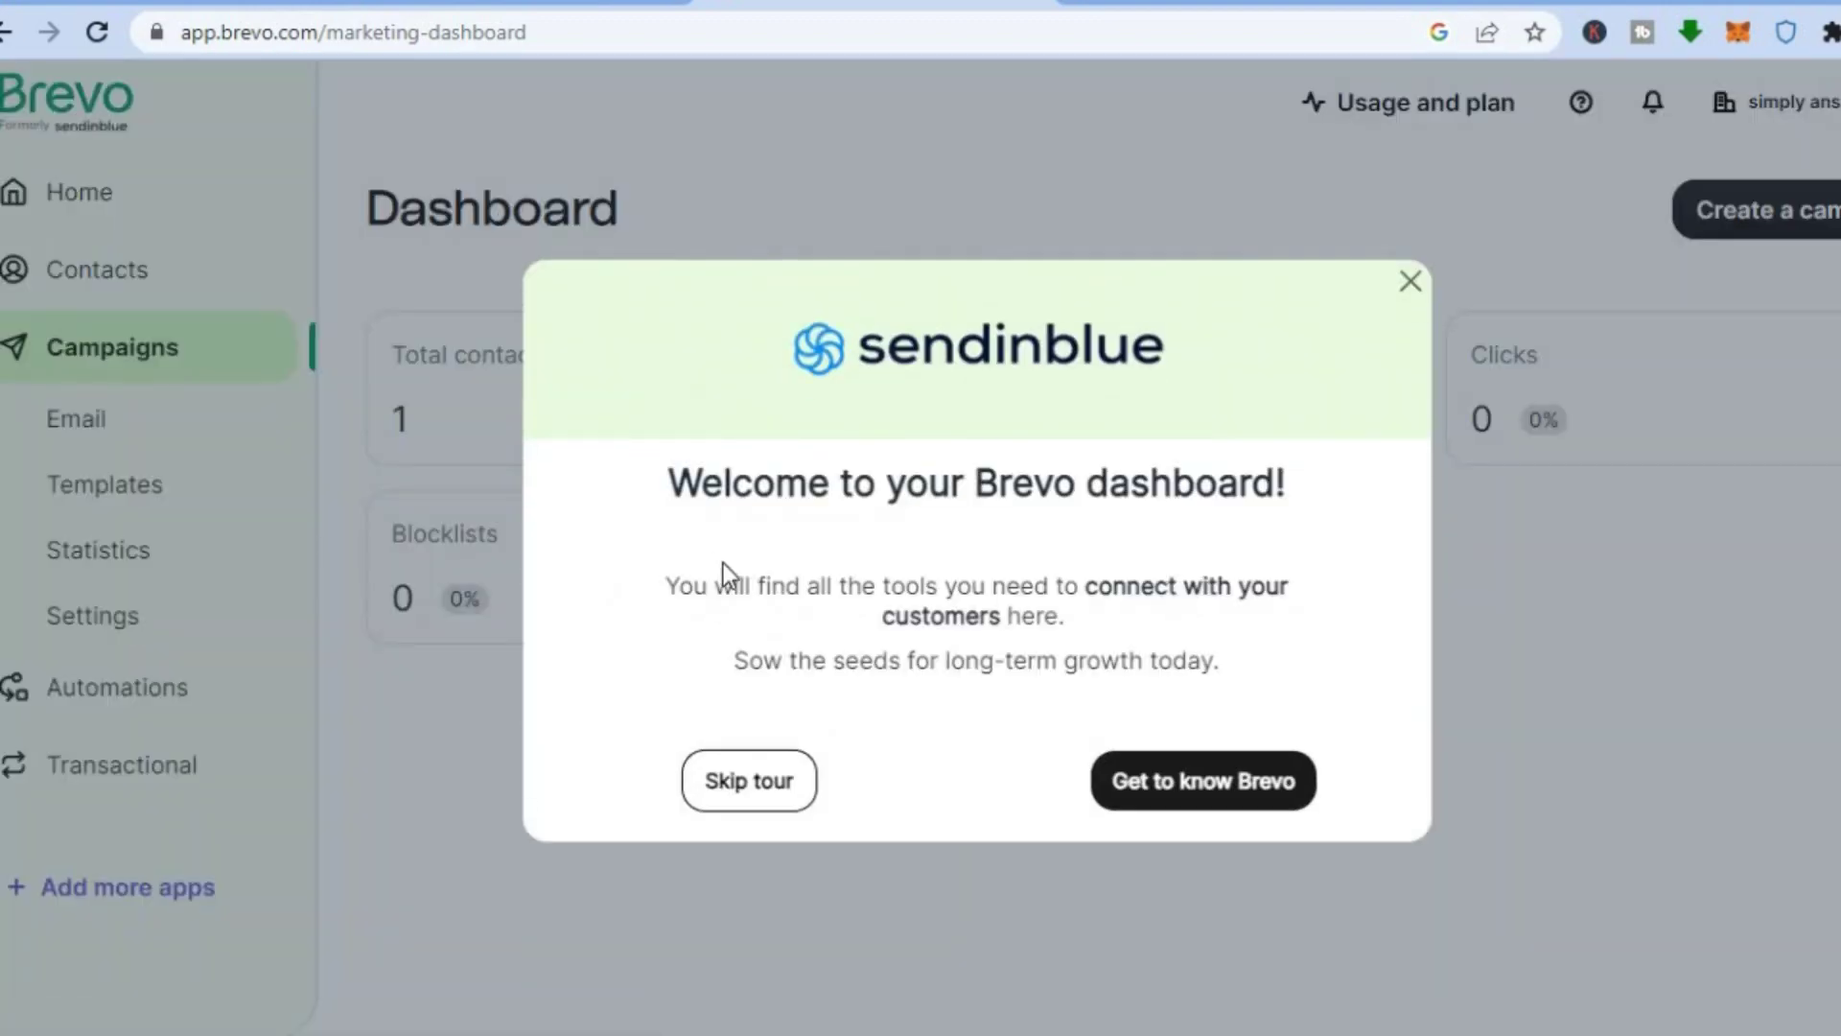
left_click(1410, 281)
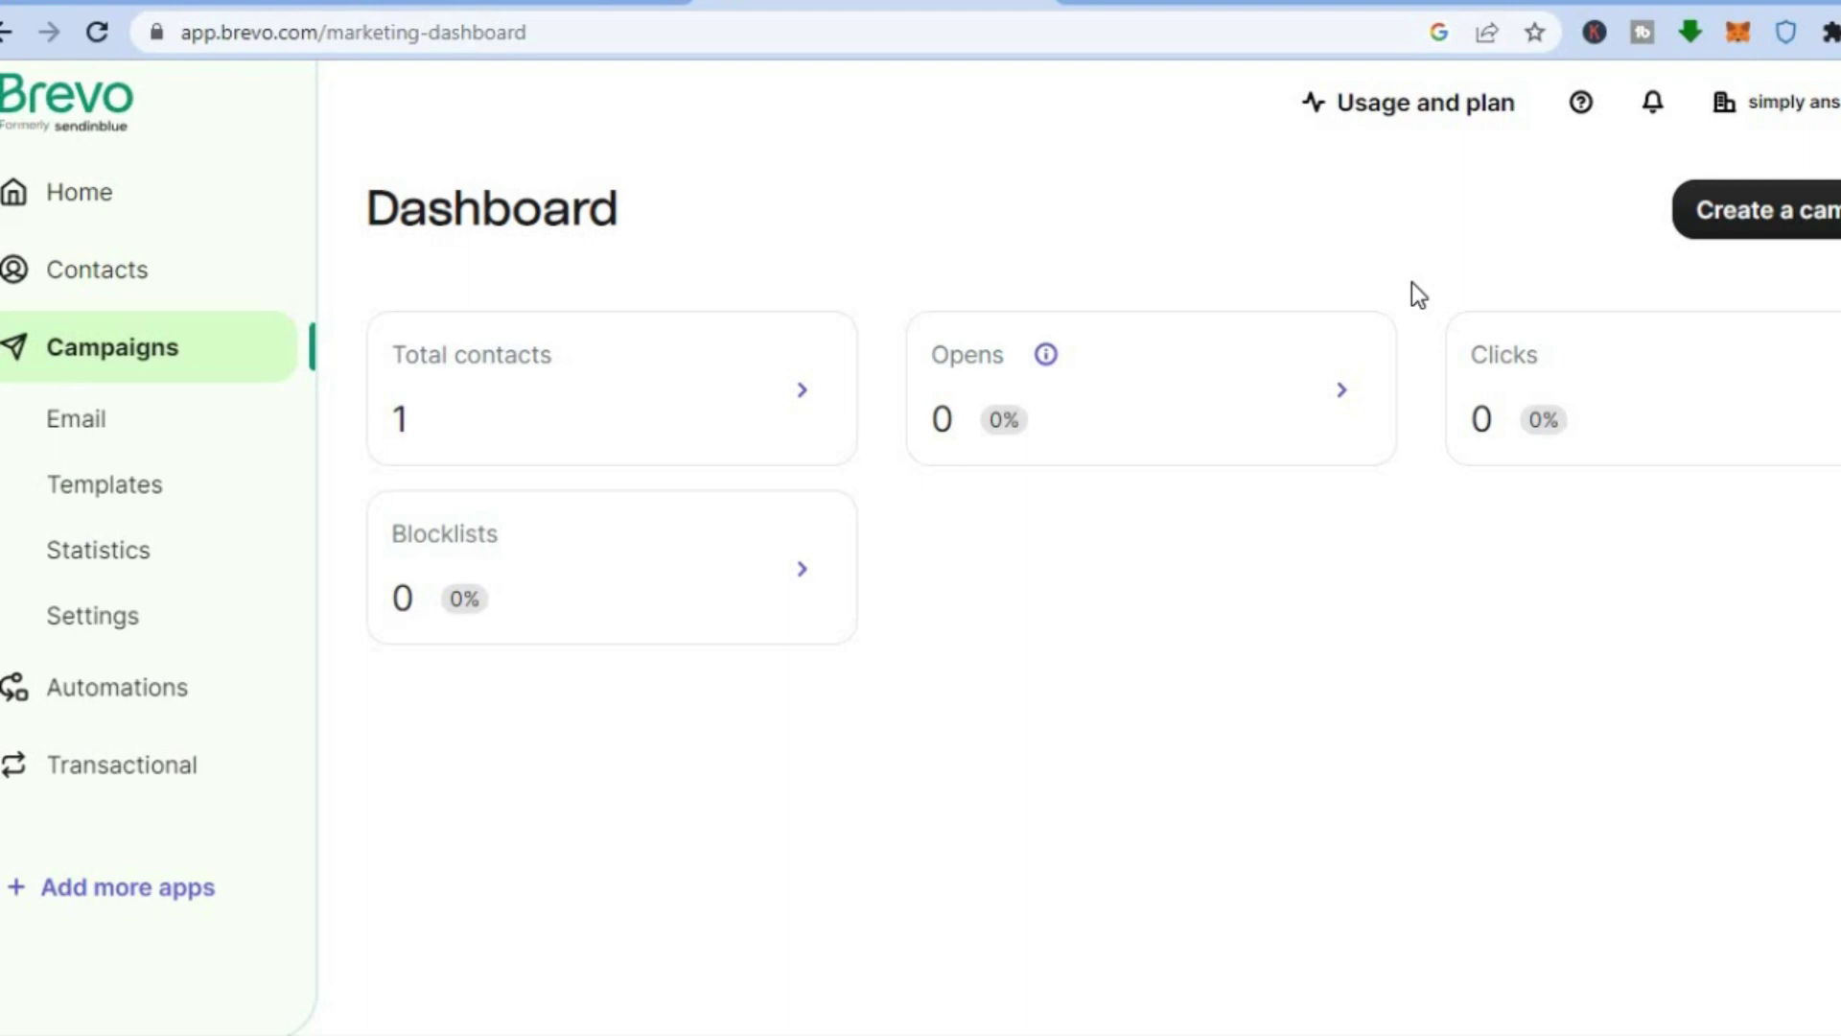
left_click(1775, 227)
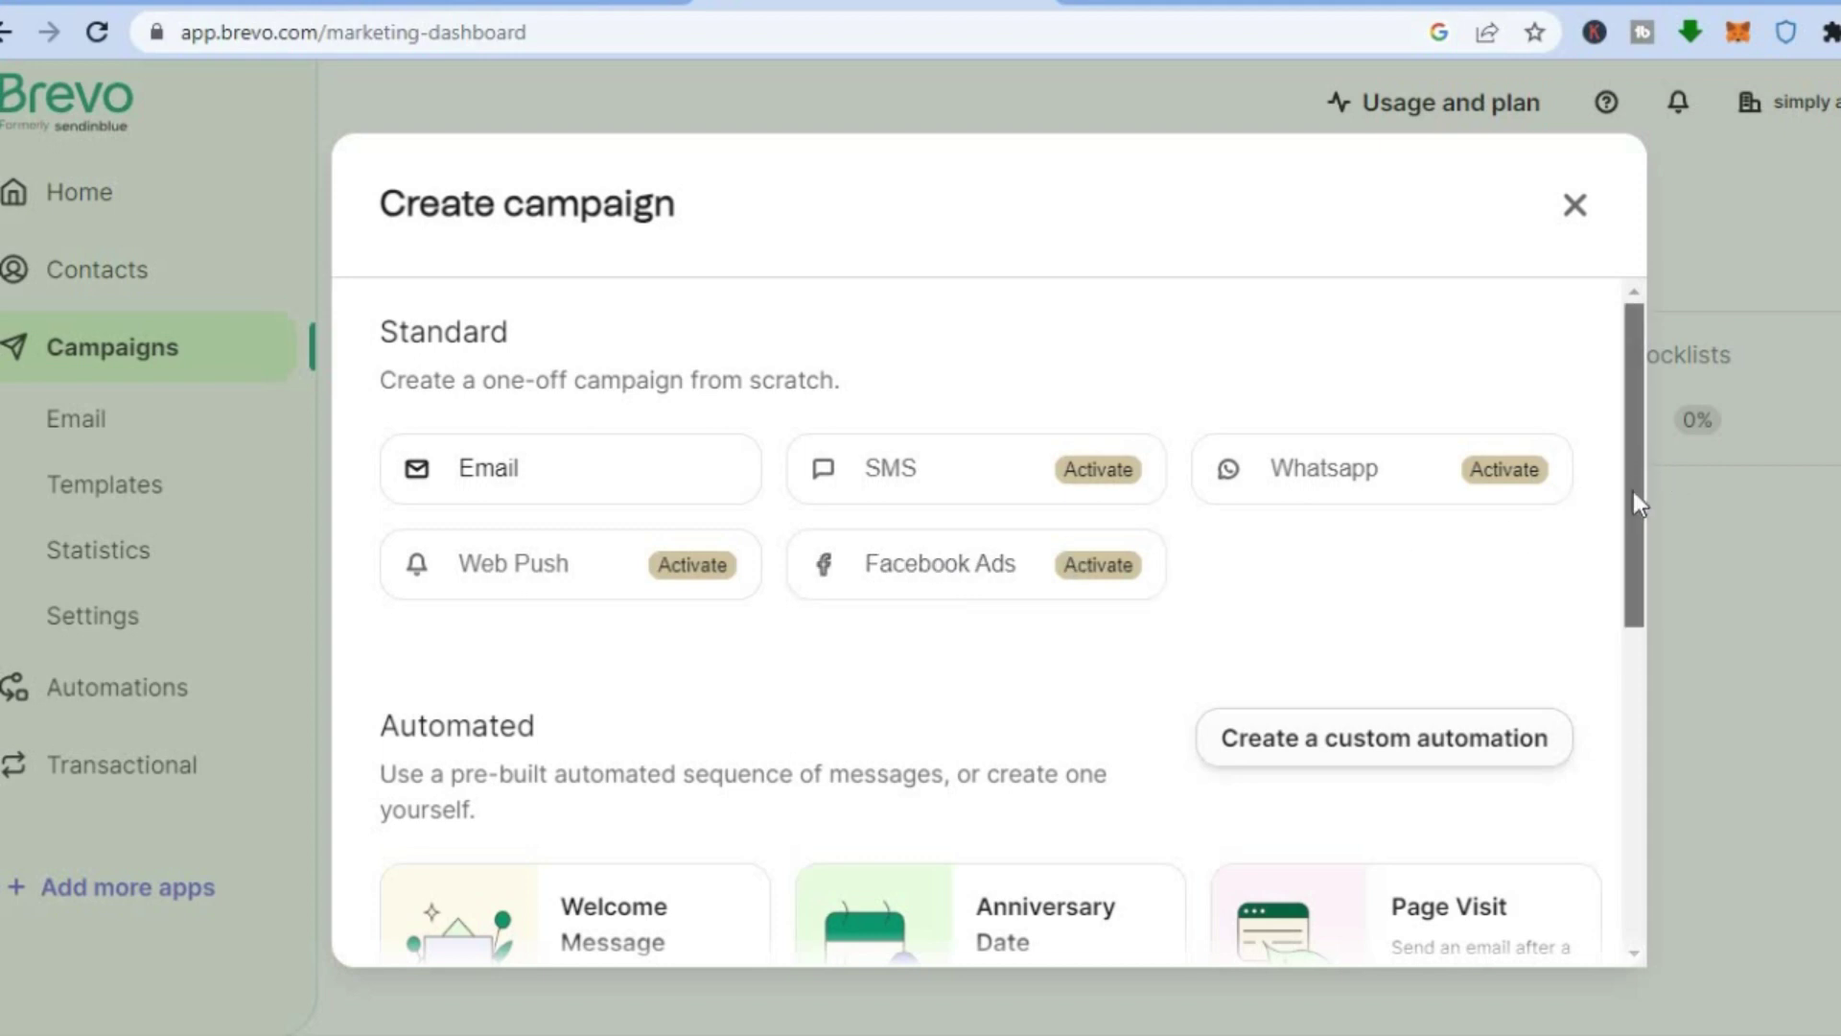
scroll(1633, 492, "down", 7)
scroll(1635, 352, "up", 6)
scroll(1636, 353, "up", 1)
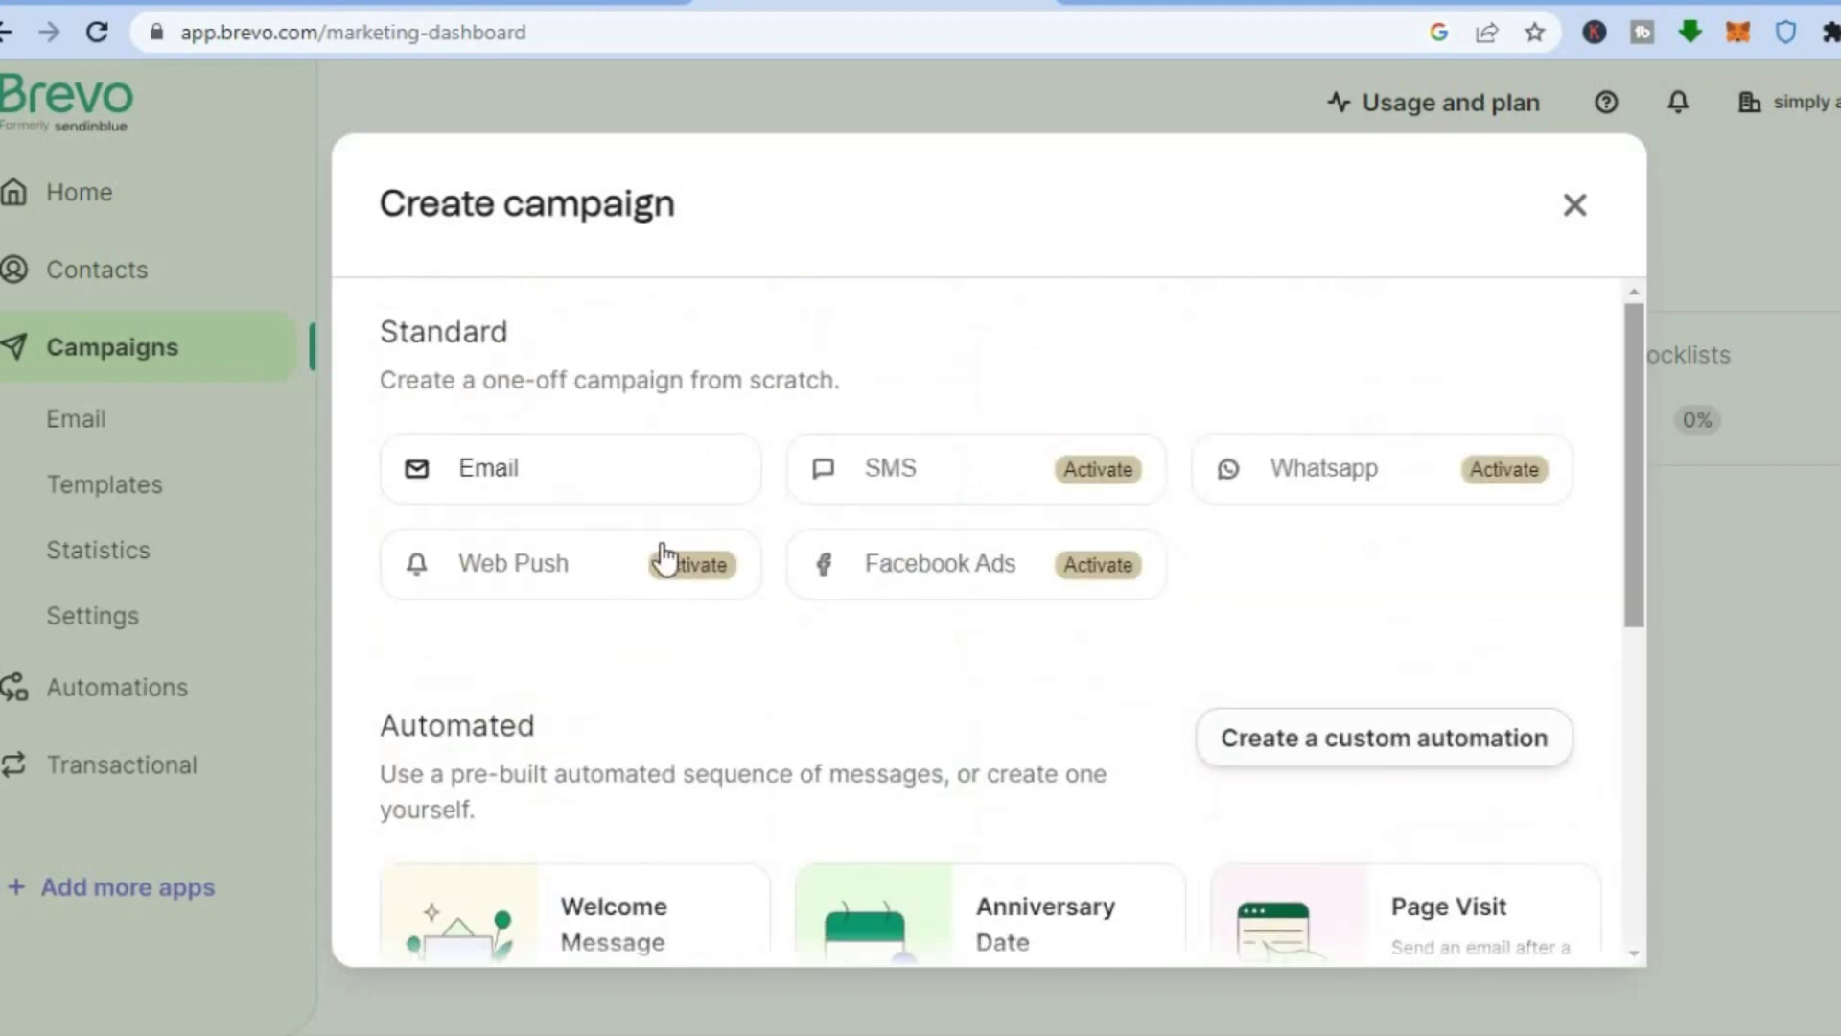
- Create a regular email campaign named "test"
left_click(527, 451)
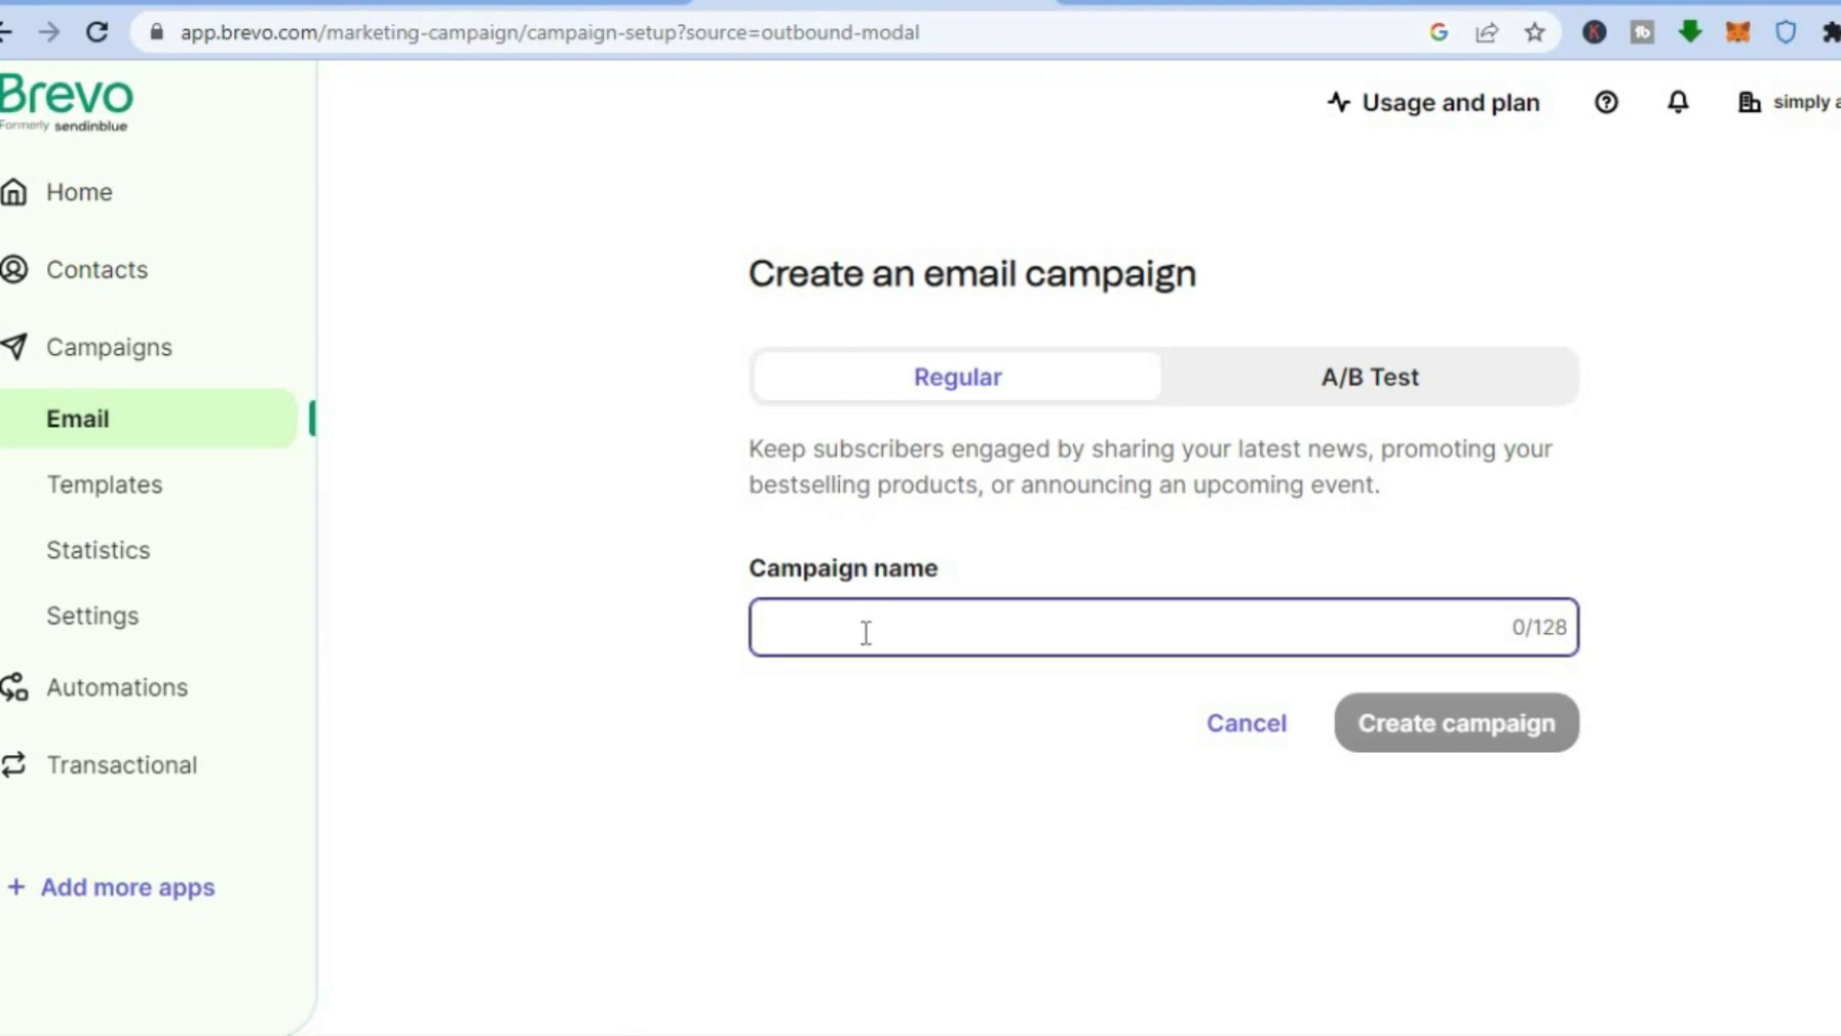
type("test")
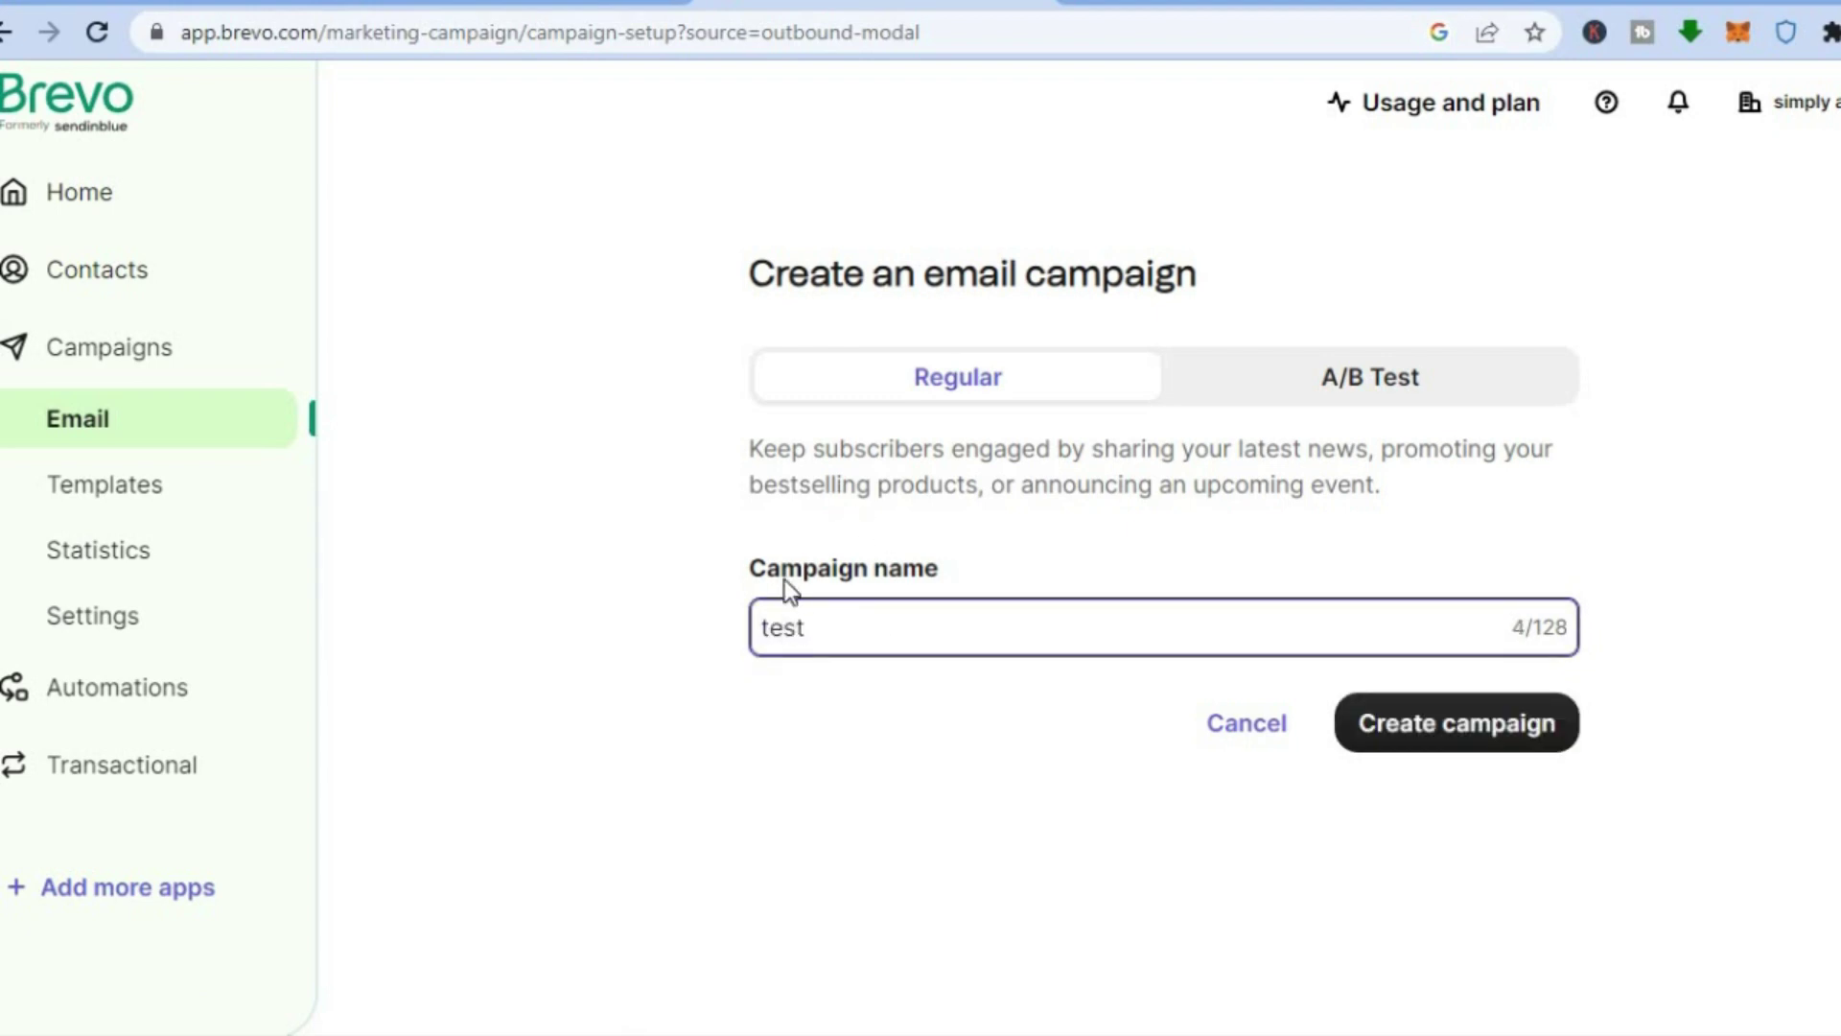
left_click(1424, 721)
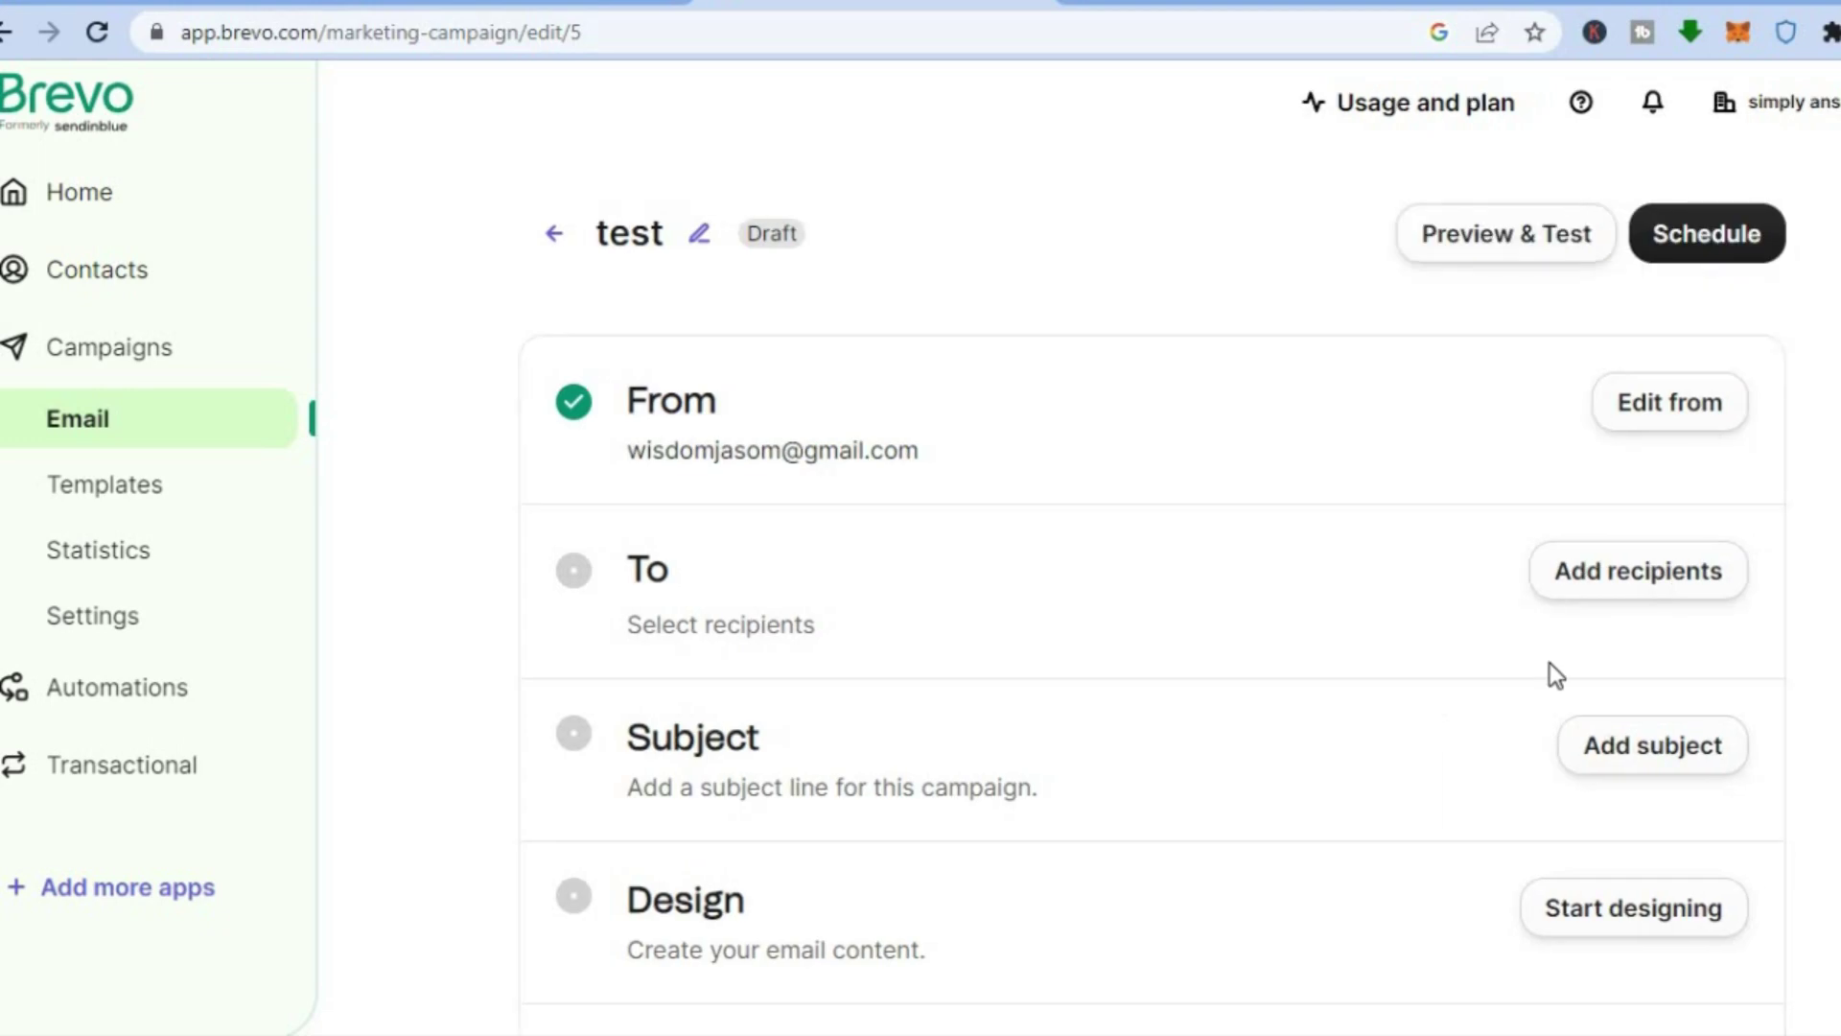
- Review the email campaign's setup sections and advanced settings, and start designing its email content
scroll(1151, 556, "down", 5)
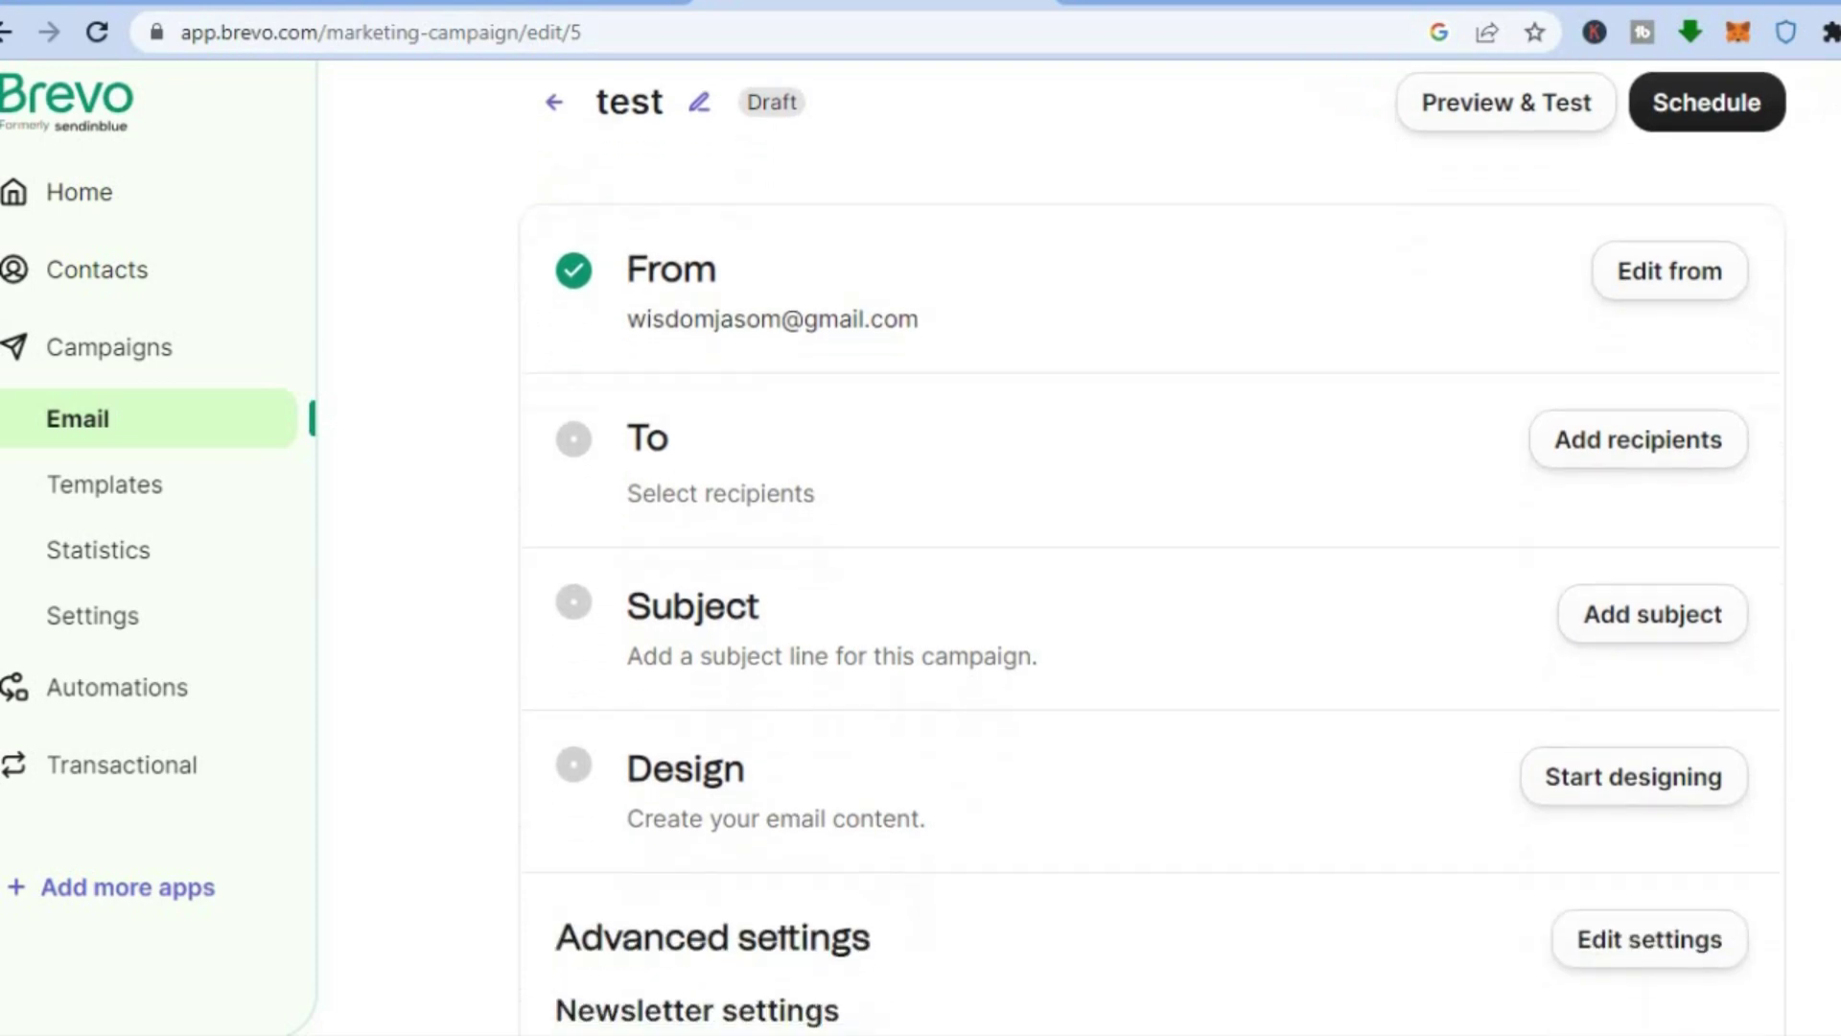
scroll(1152, 556, "down", 5)
scroll(1151, 557, "up", 7)
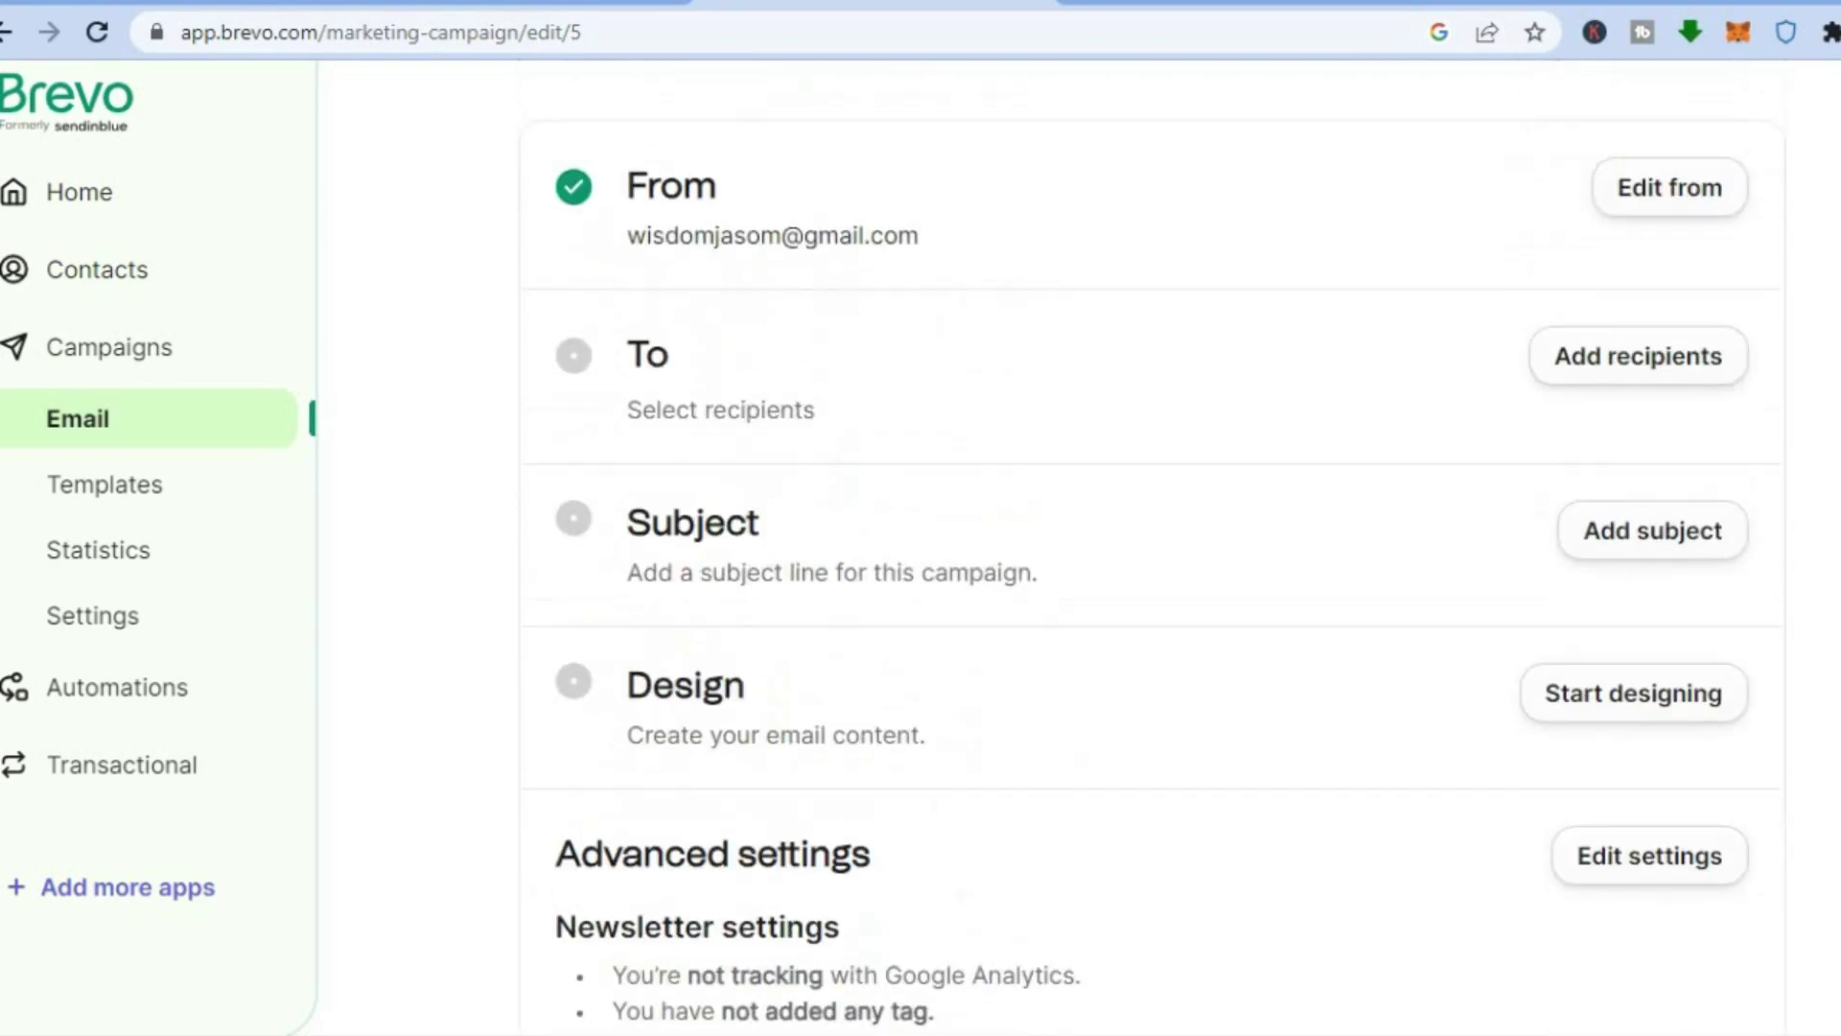
scroll(1152, 557, "up", 1)
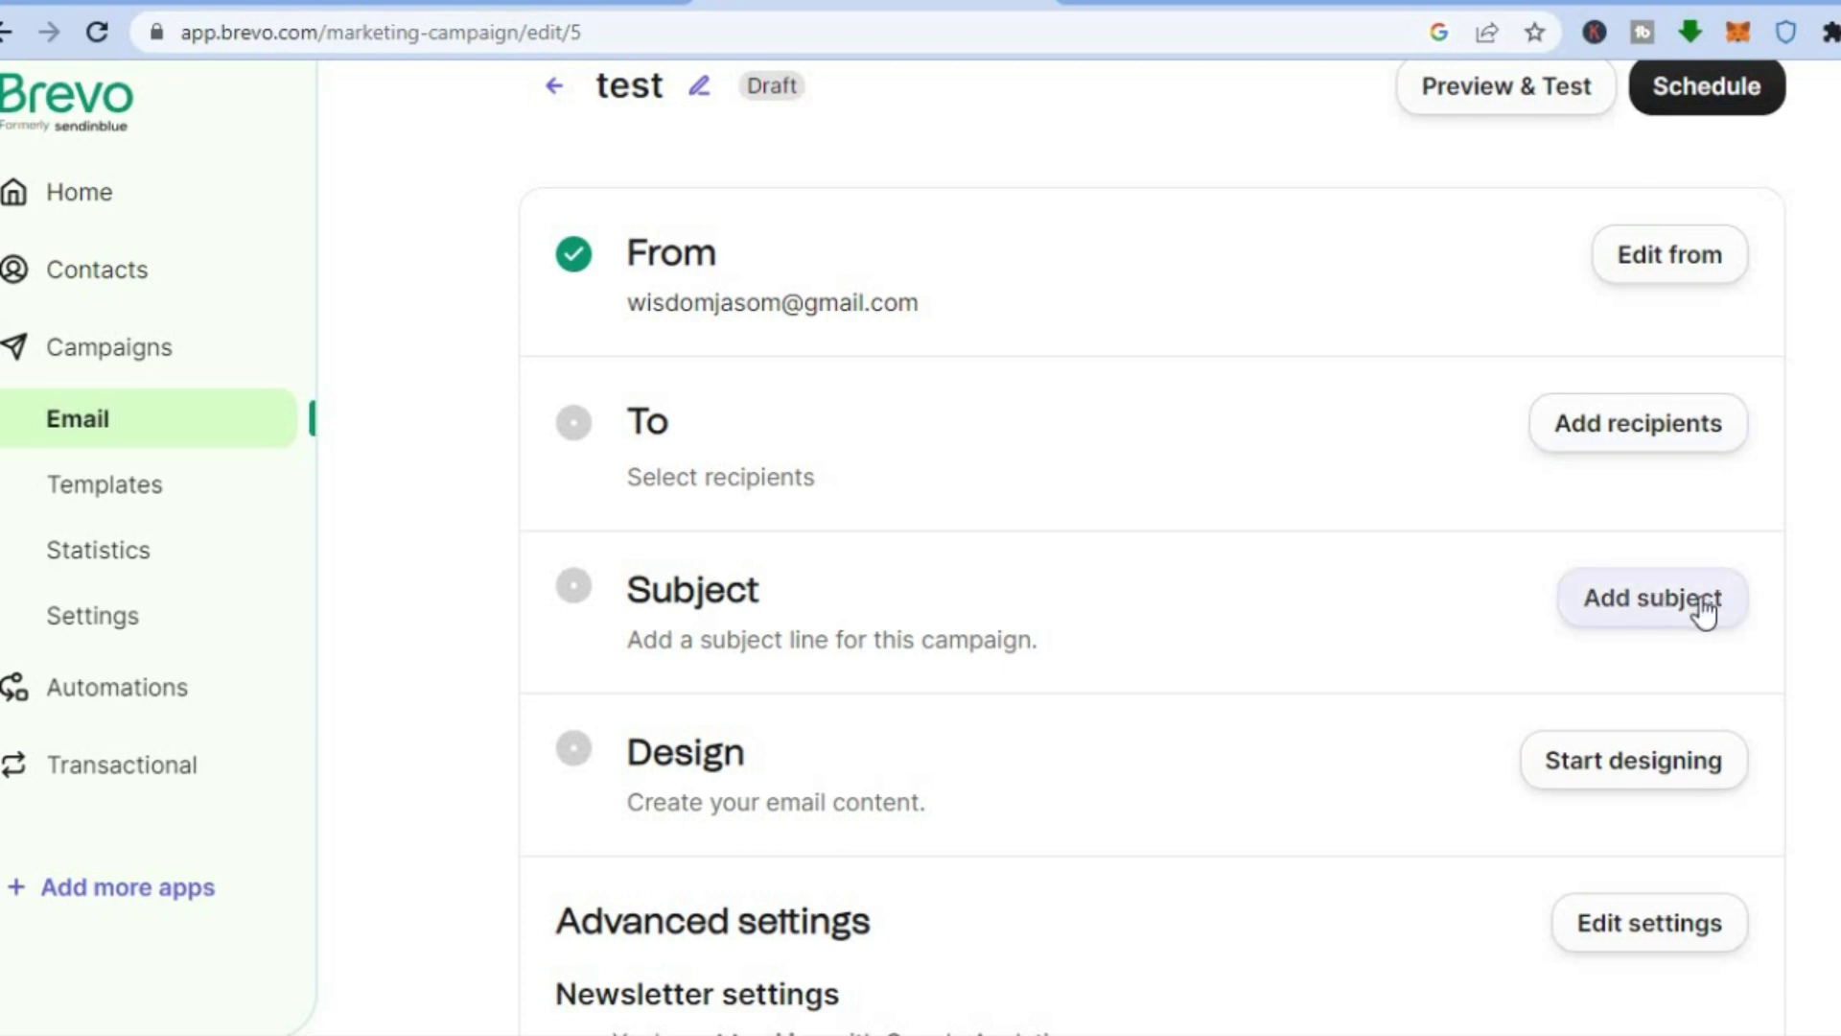
scroll(1151, 577, "down", 2)
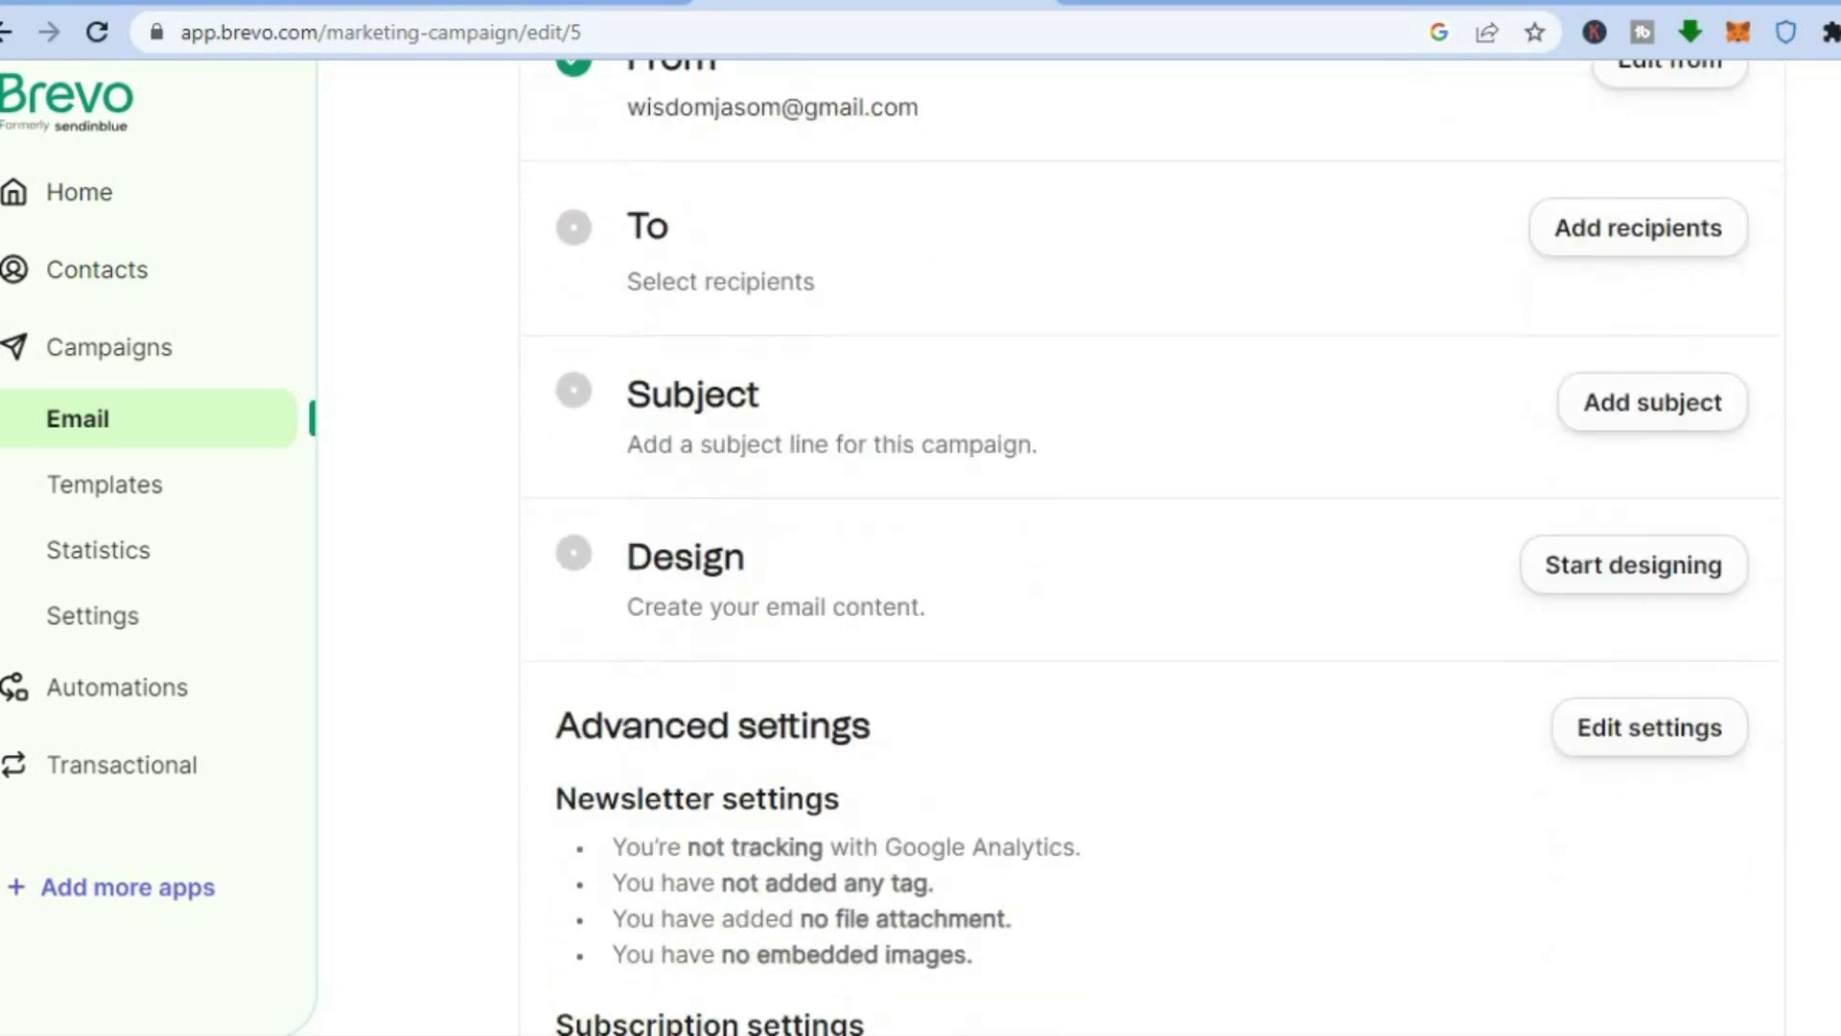
left_click(1615, 563)
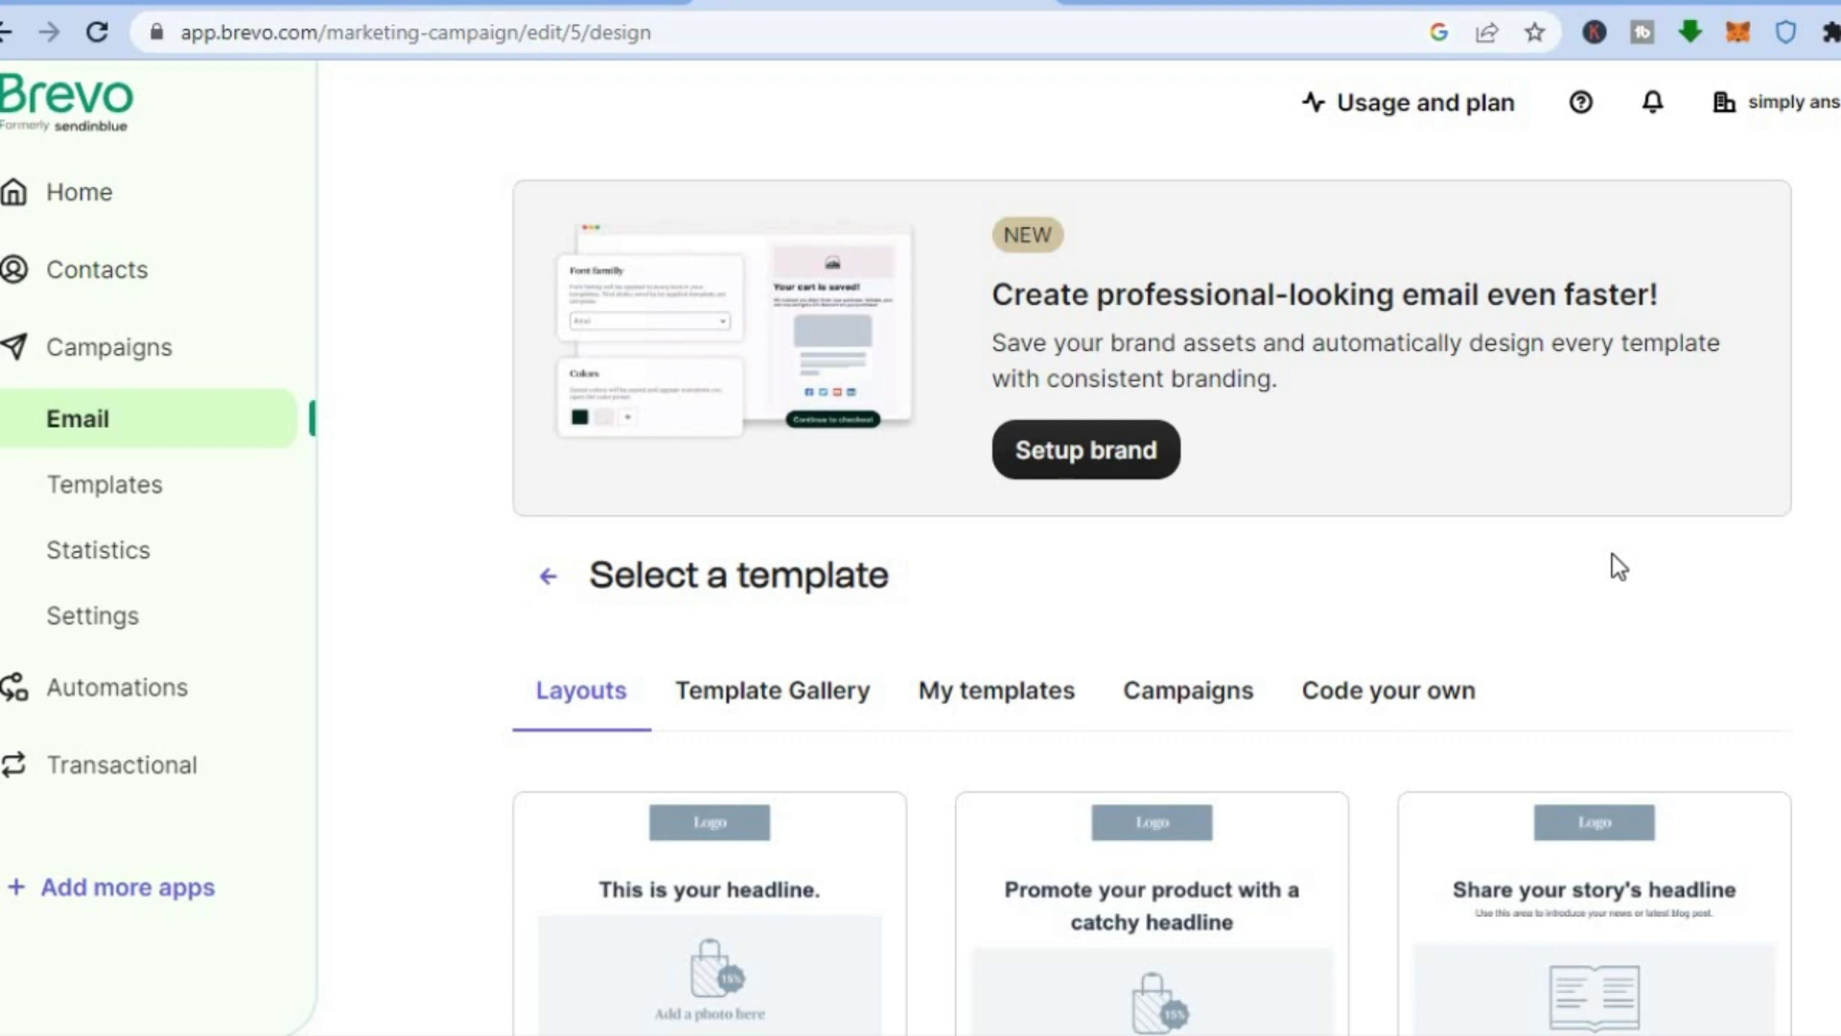
- Browse the email layouts and the ready-made designs in the Template Gallery
scroll(1177, 550, "down", 3)
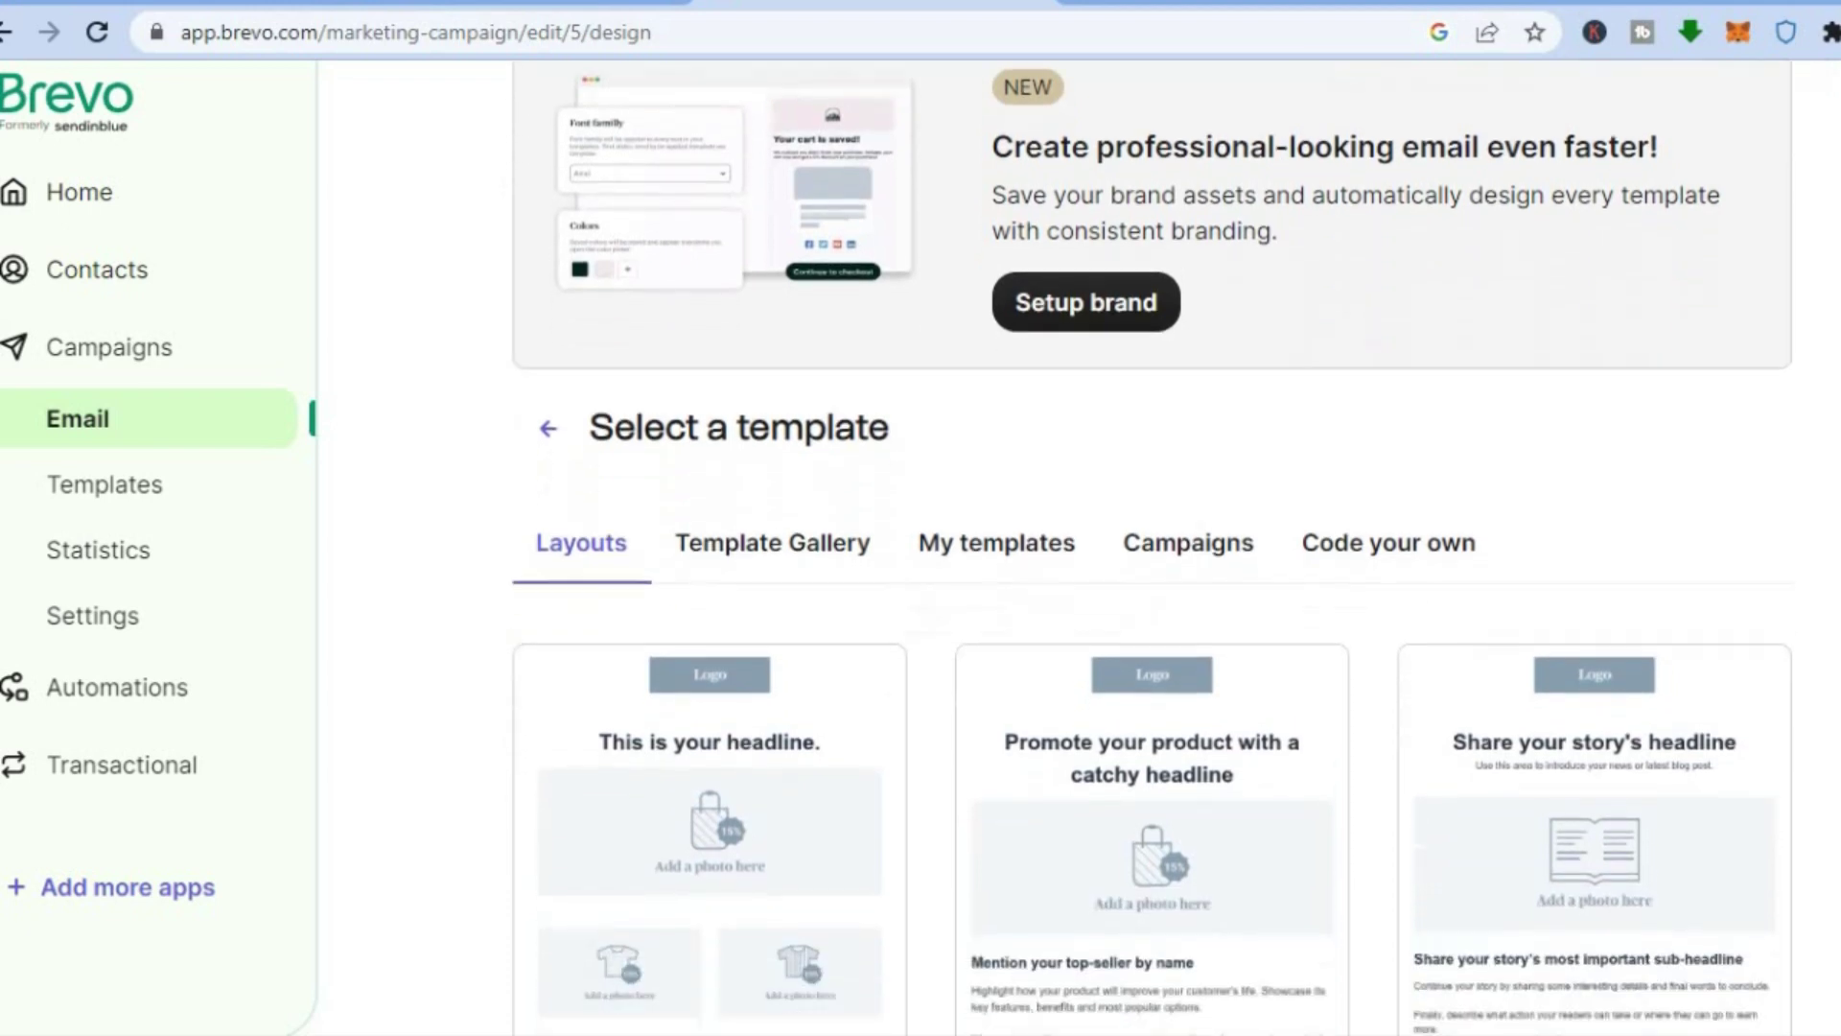
scroll(1152, 547, "down", 8)
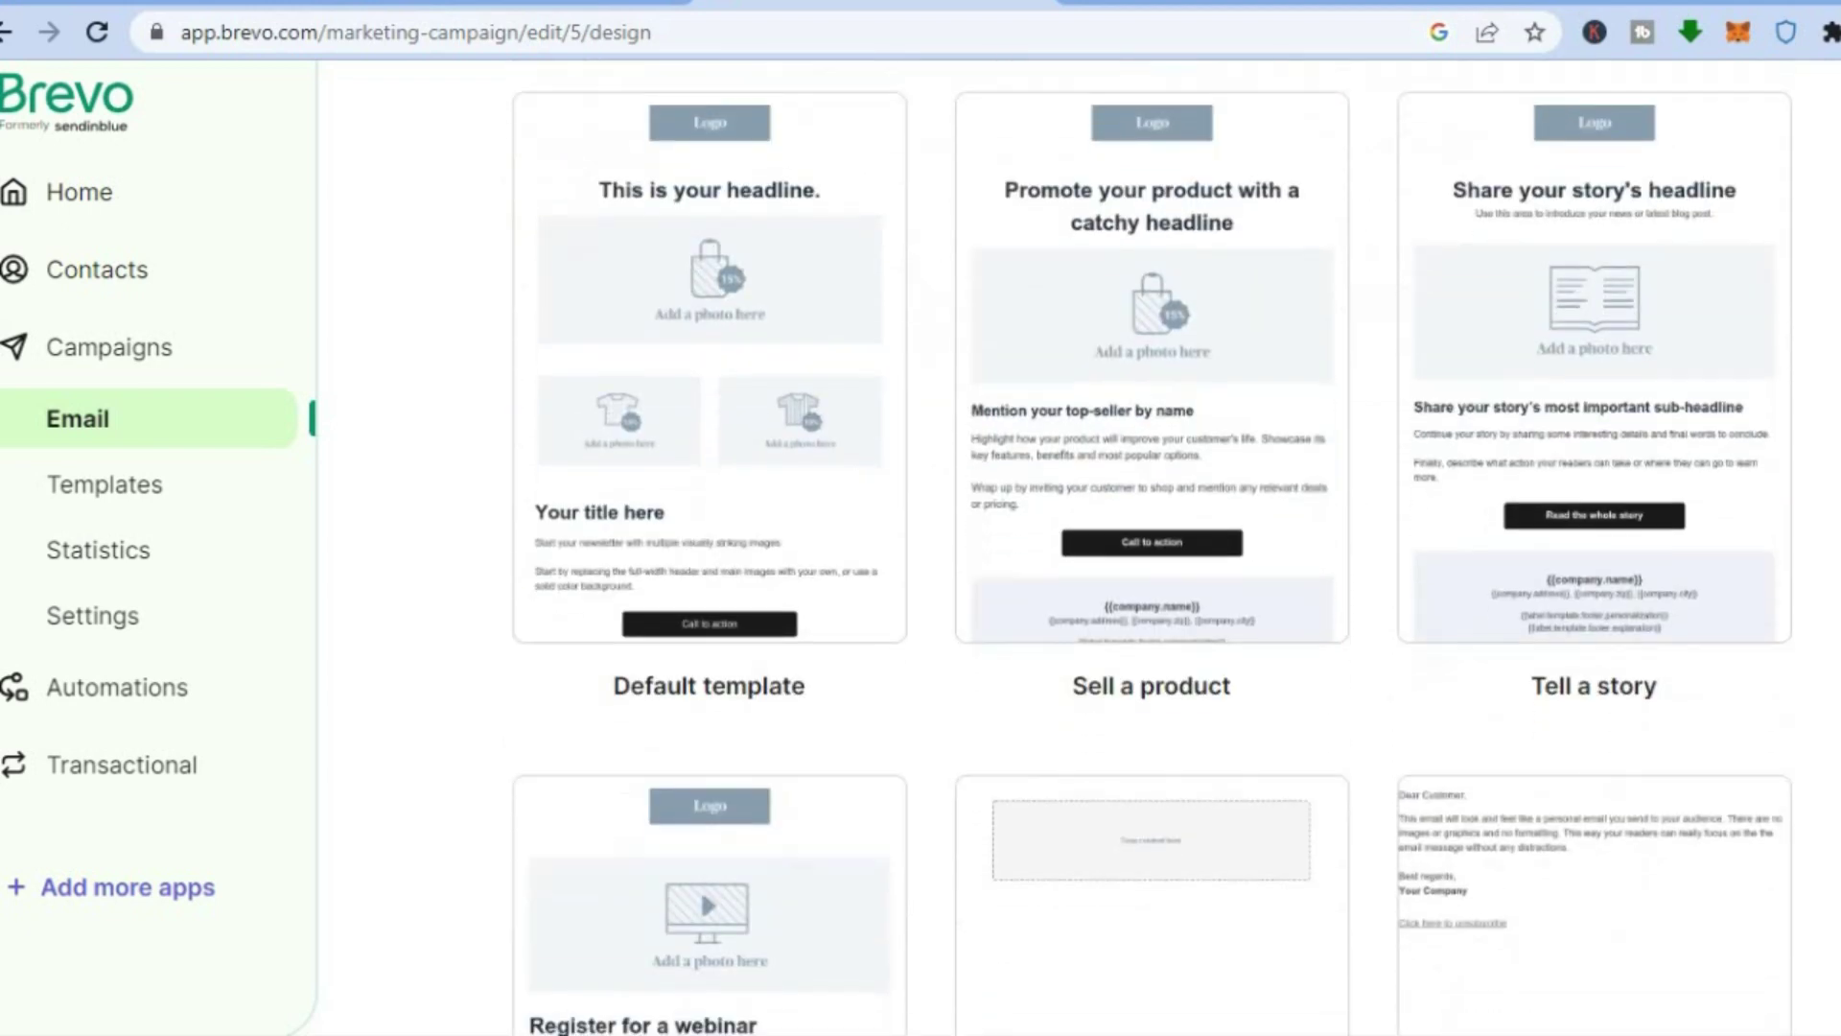
scroll(976, 462, "up", 8)
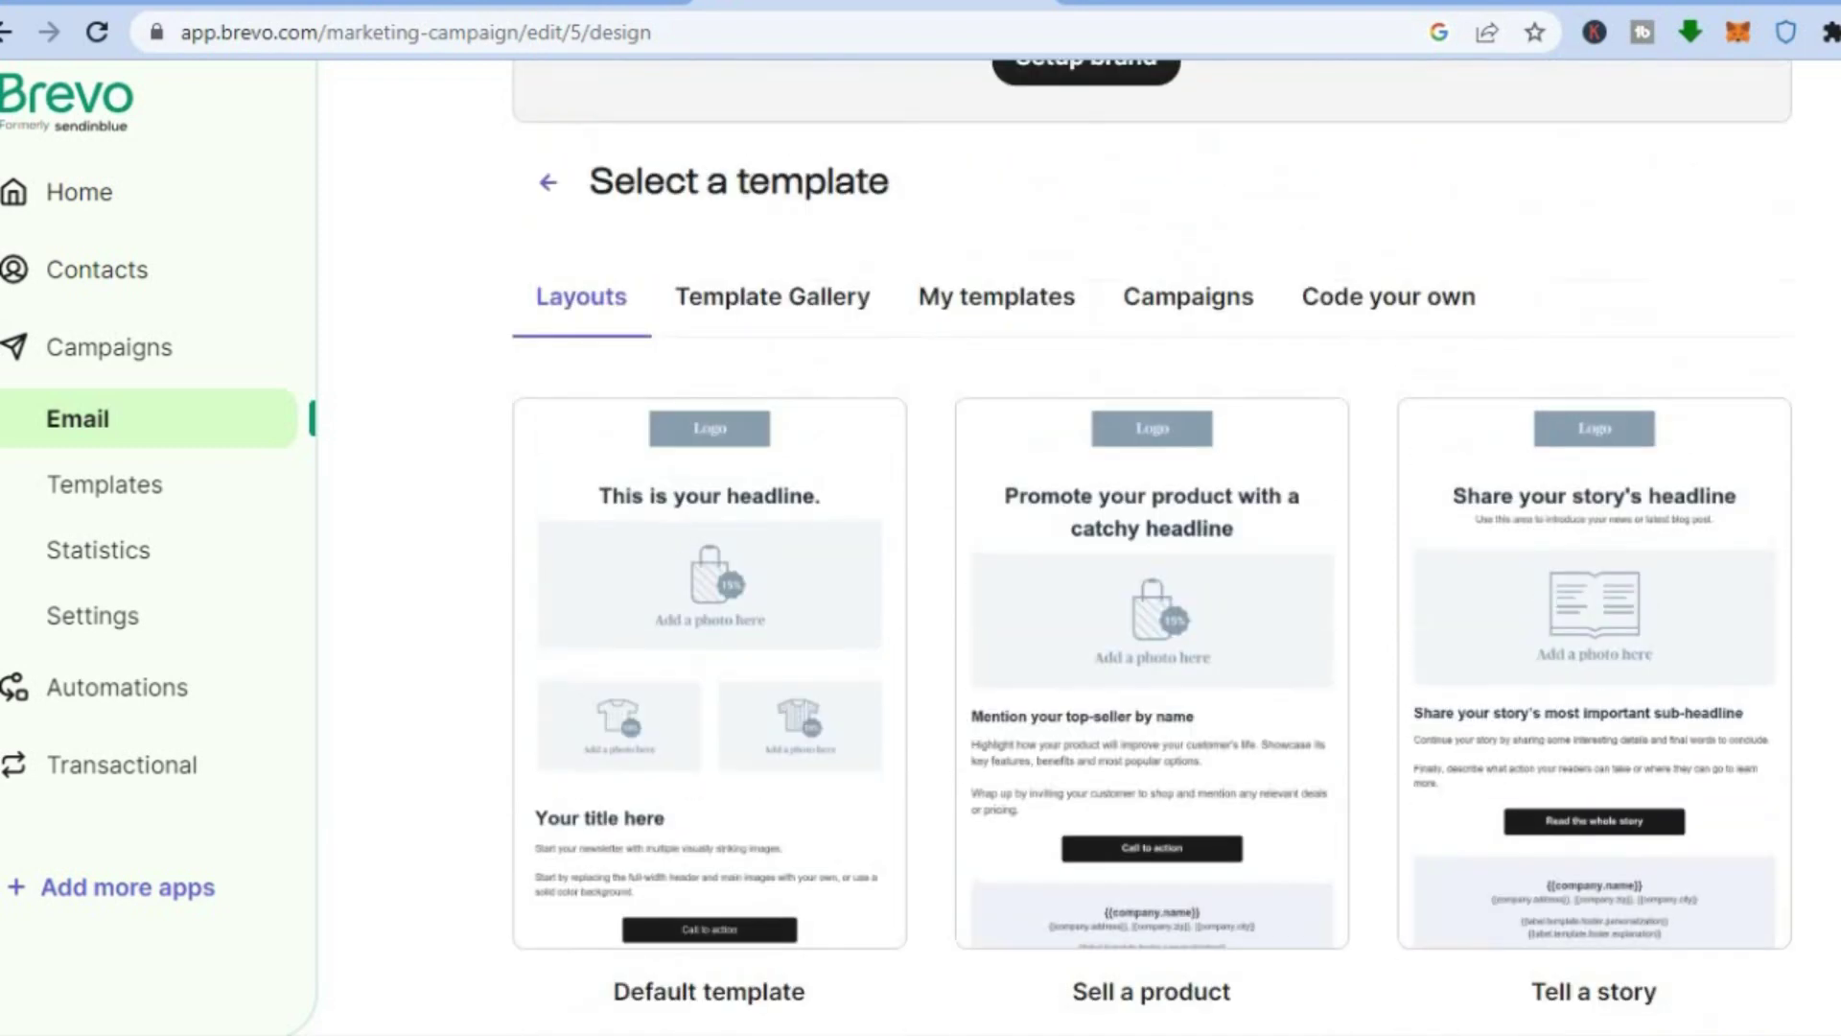
left_click(779, 304)
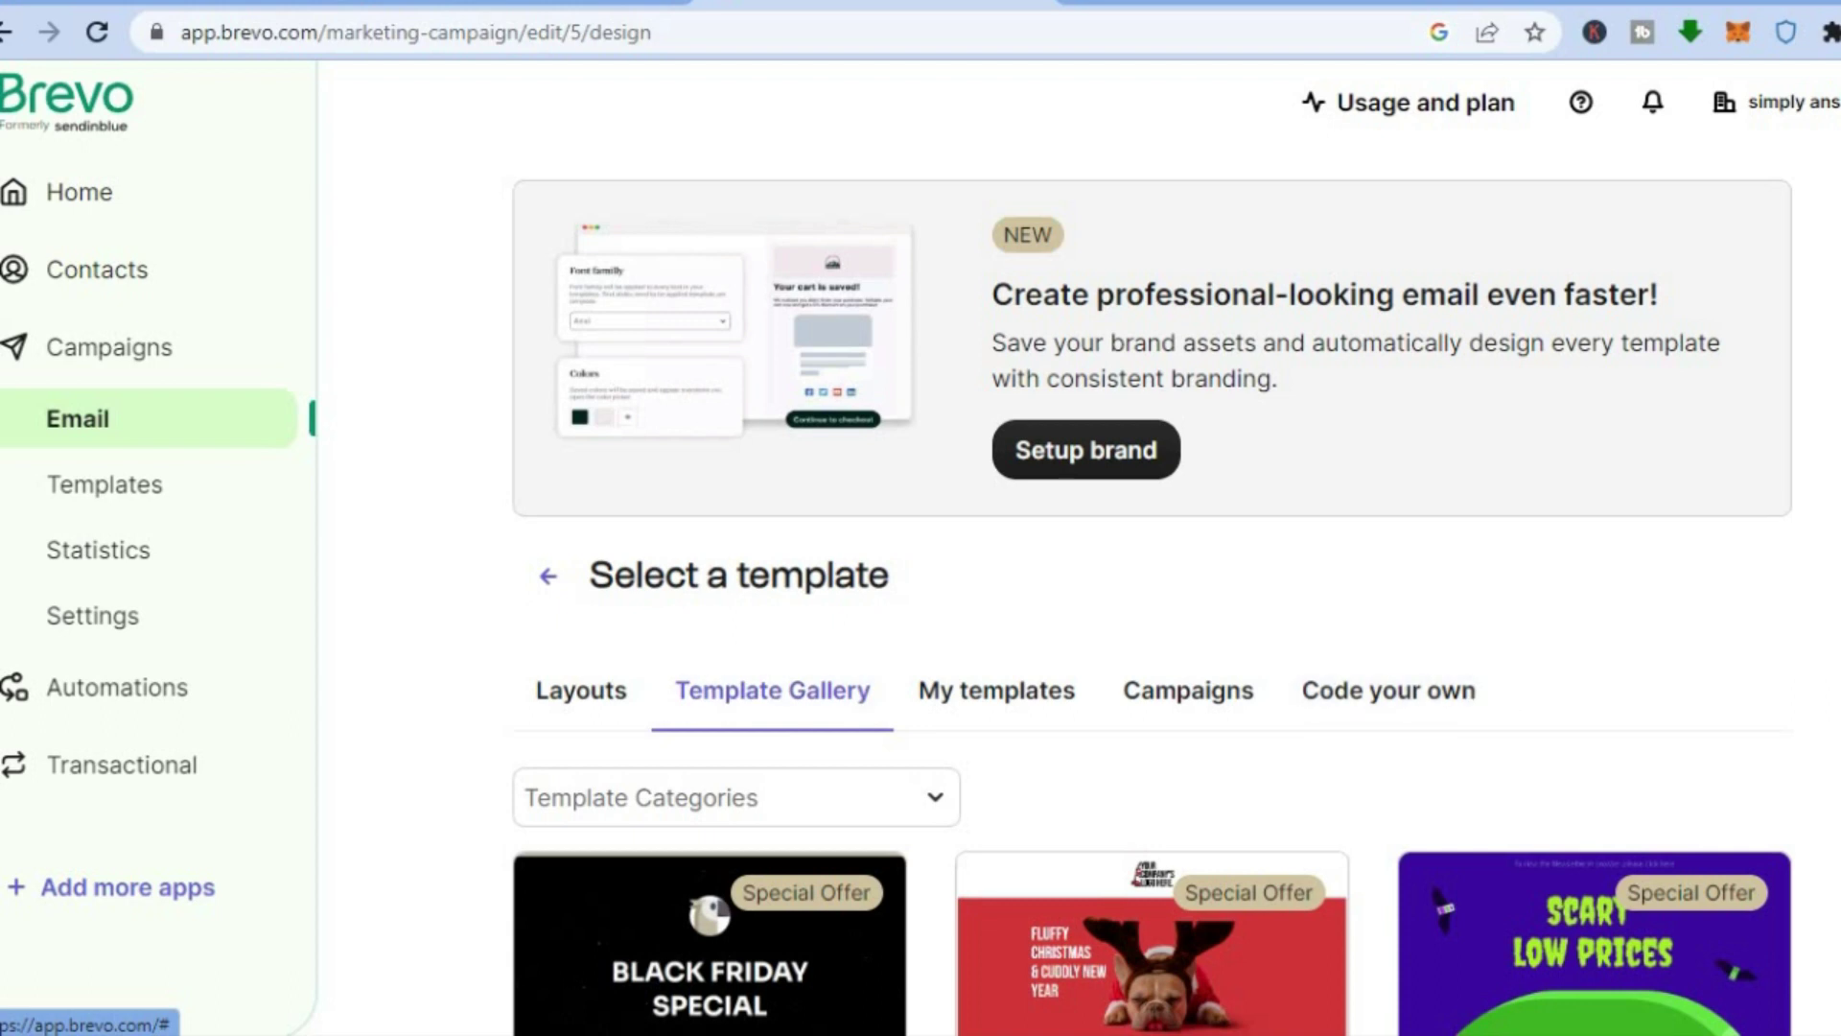
scroll(1152, 576, "down", 10)
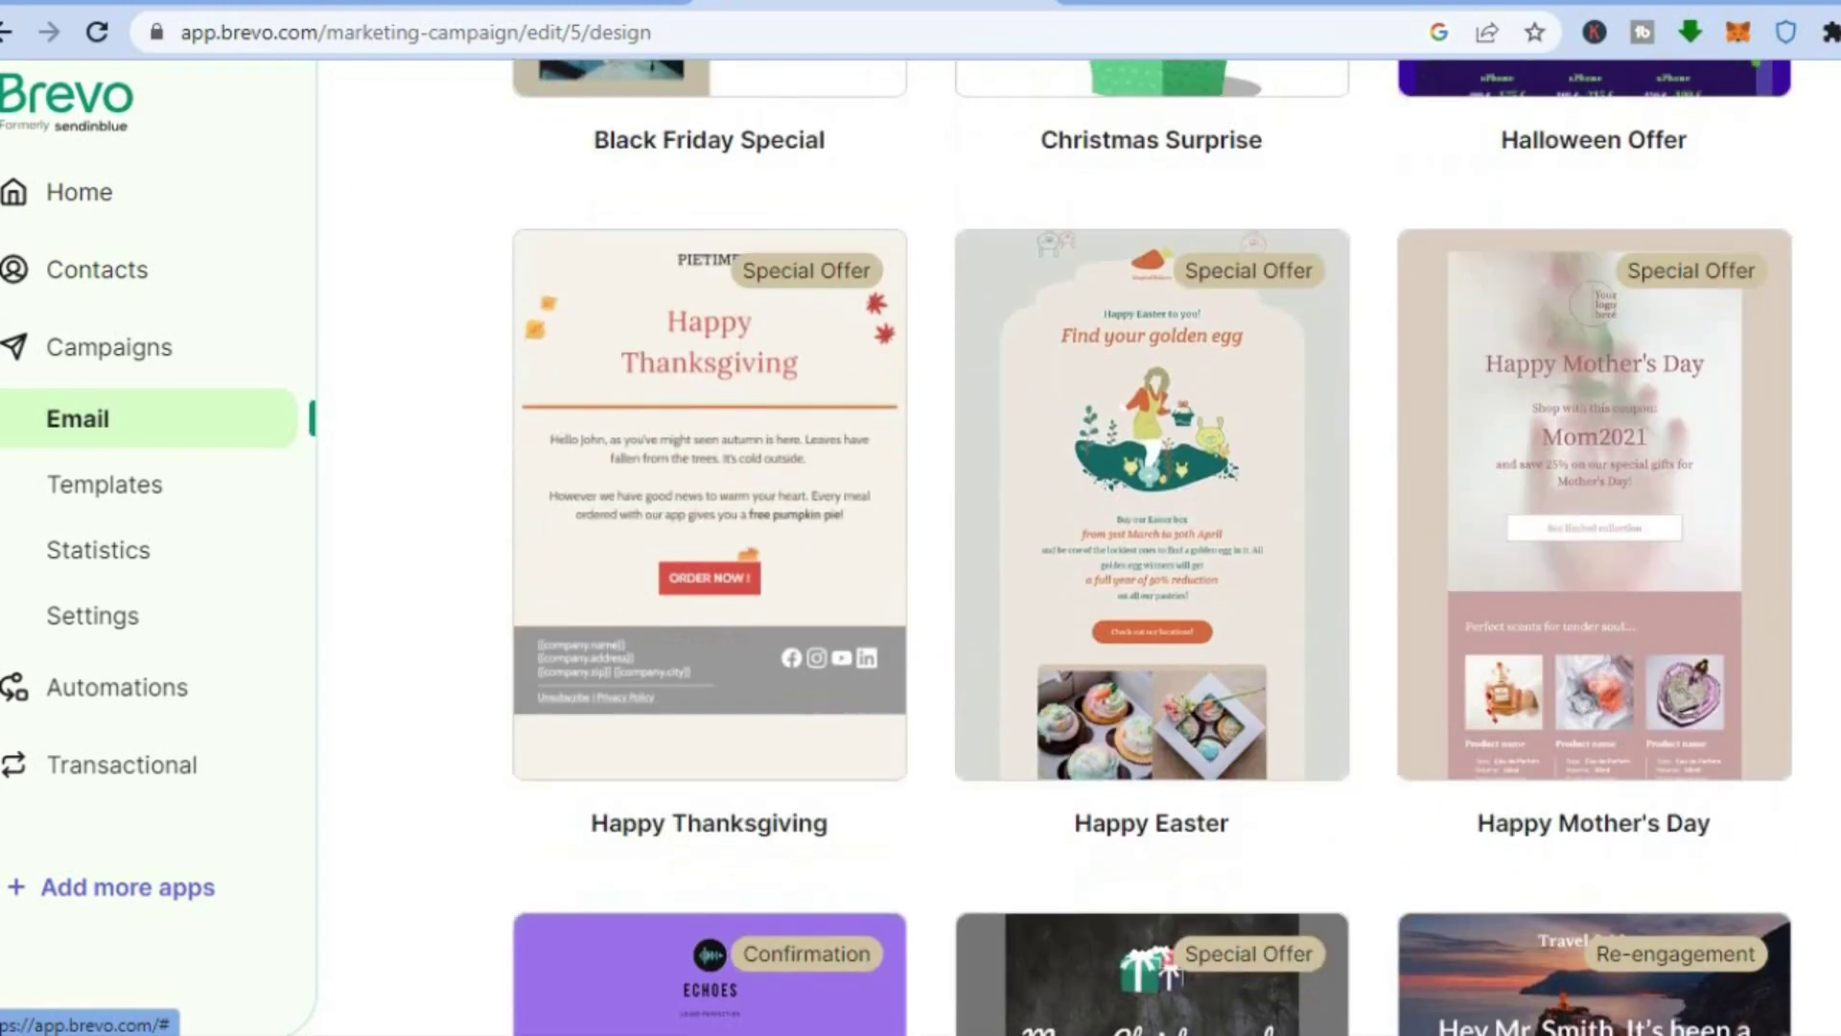
scroll(1151, 576, "down", 14)
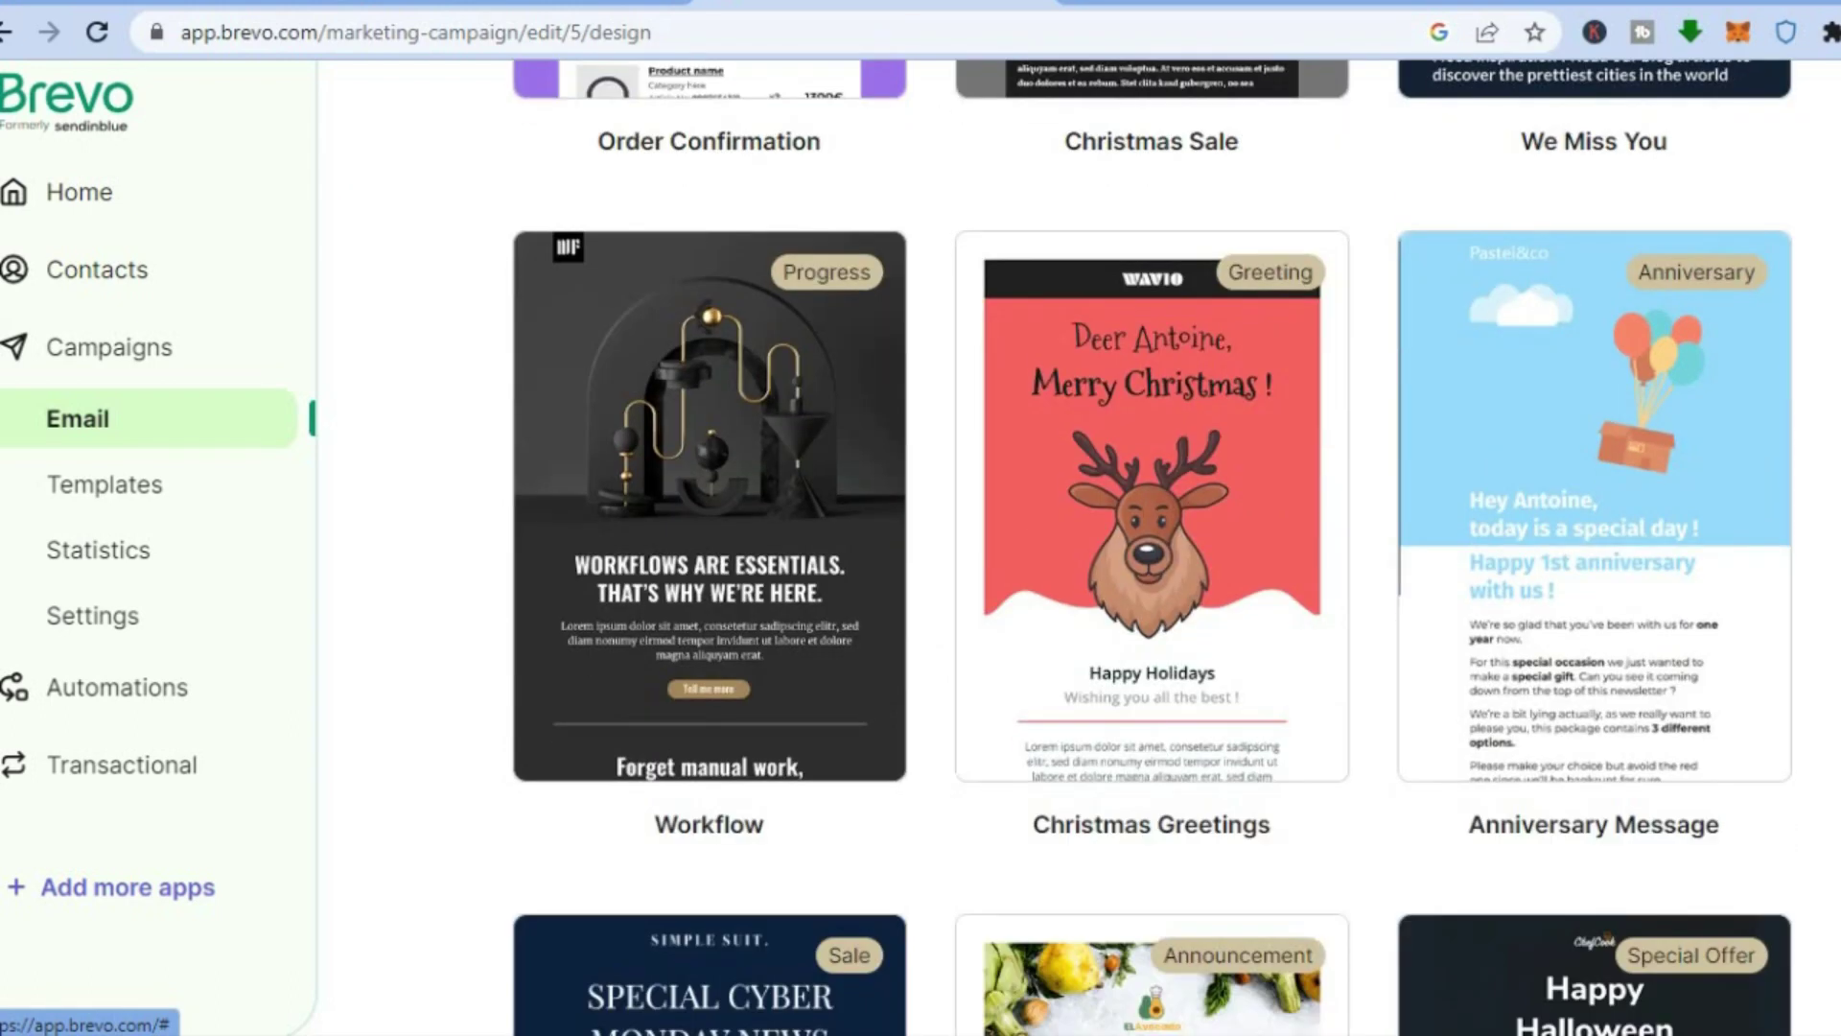
scroll(852, 921, "up", 20)
scroll(852, 920, "down", 3)
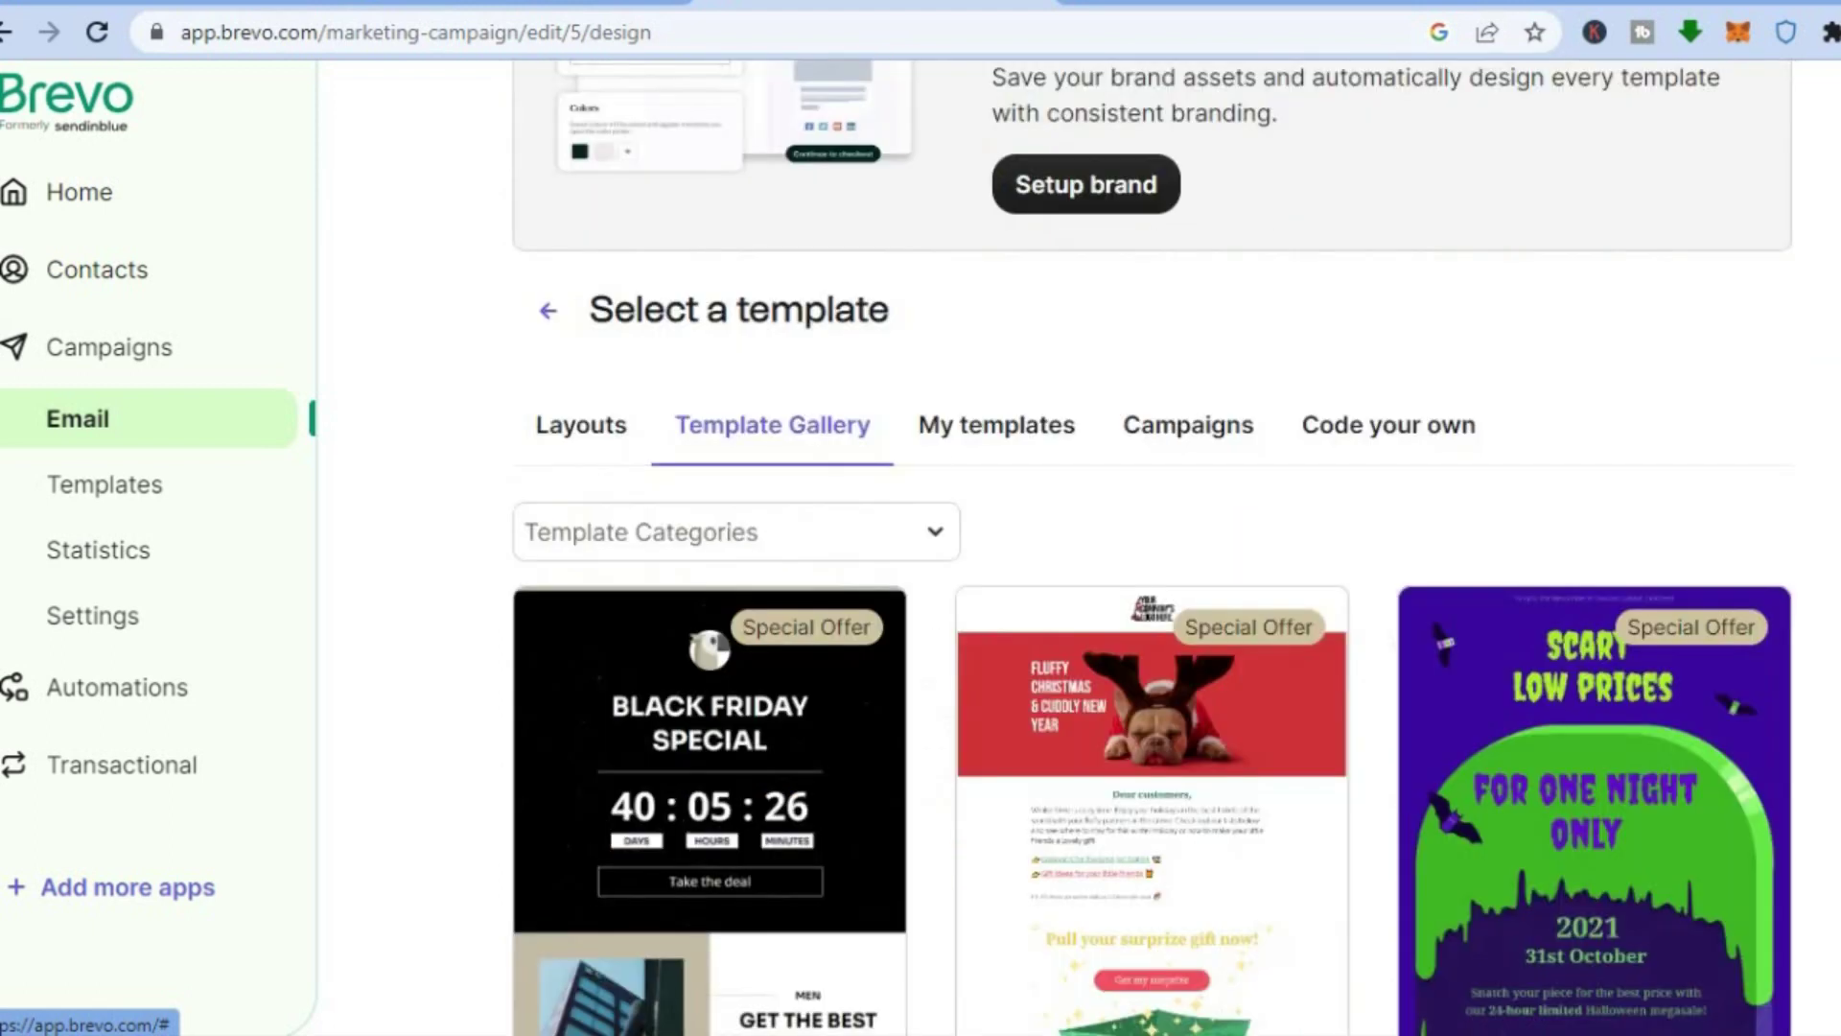
- Return to the basic layouts and use the "Tell a story" template for the email
left_click(624, 433)
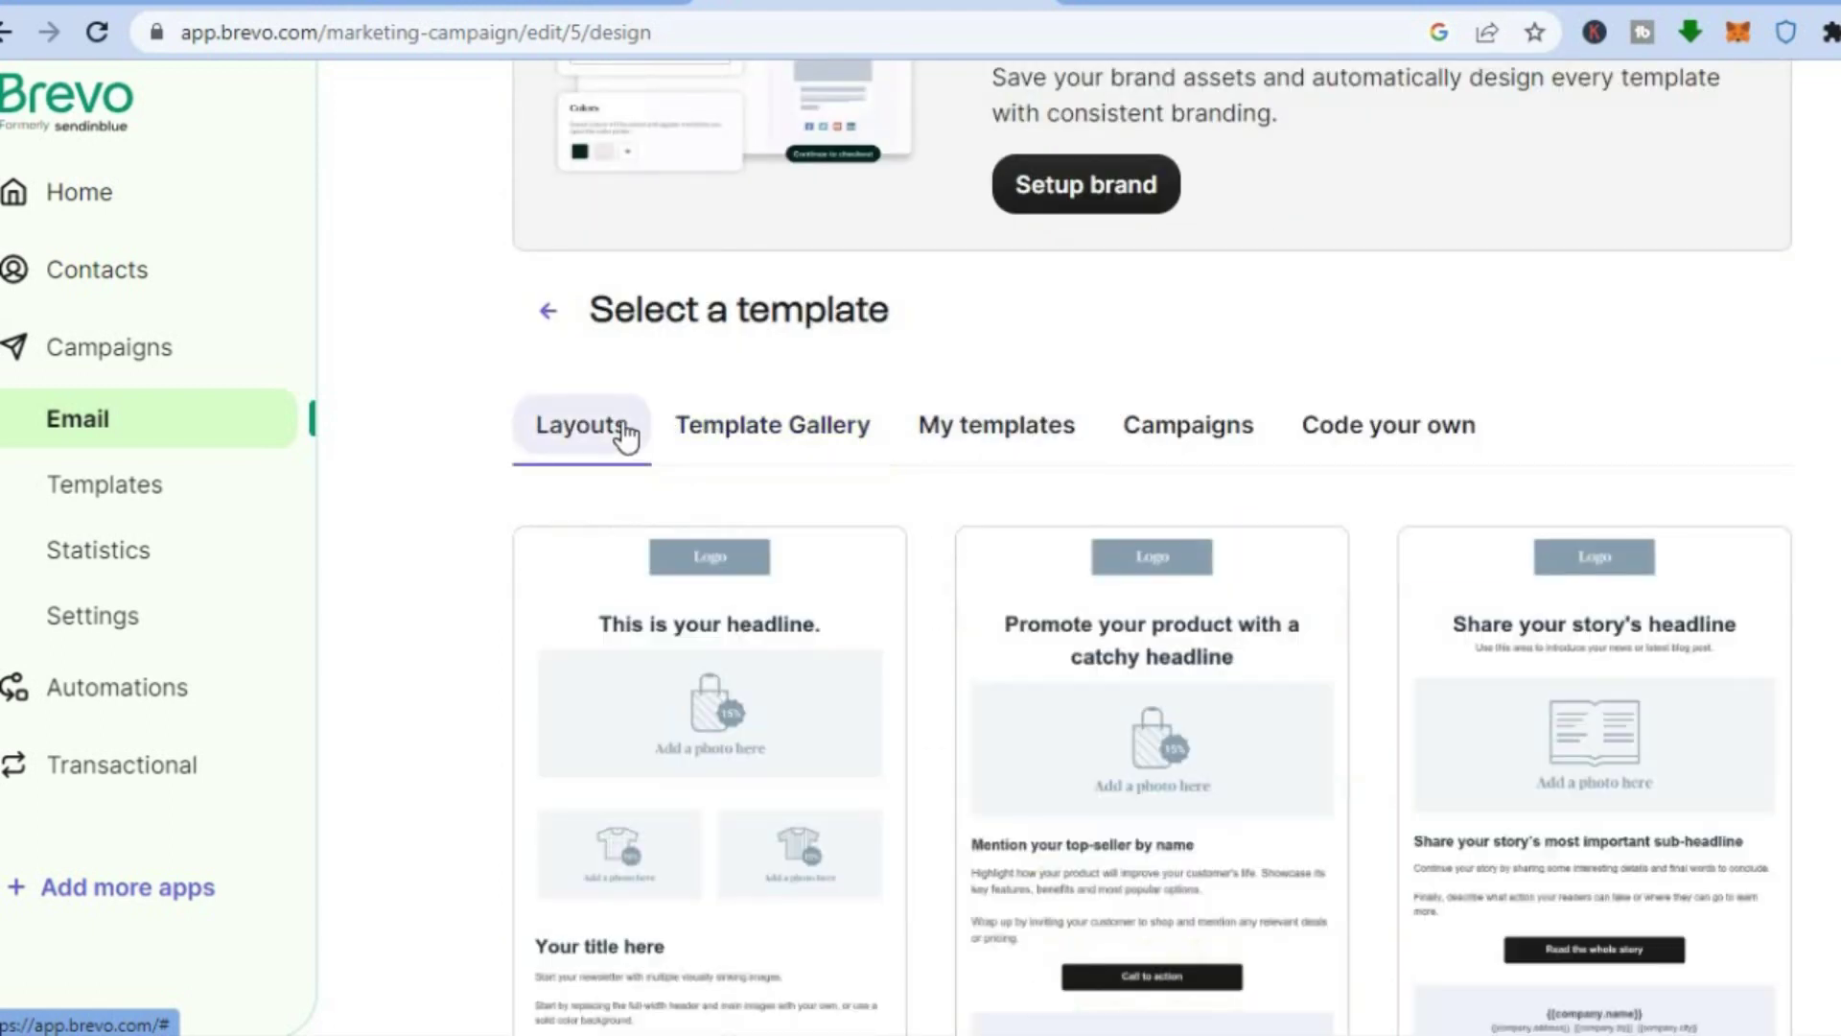
mouse_move(805, 638)
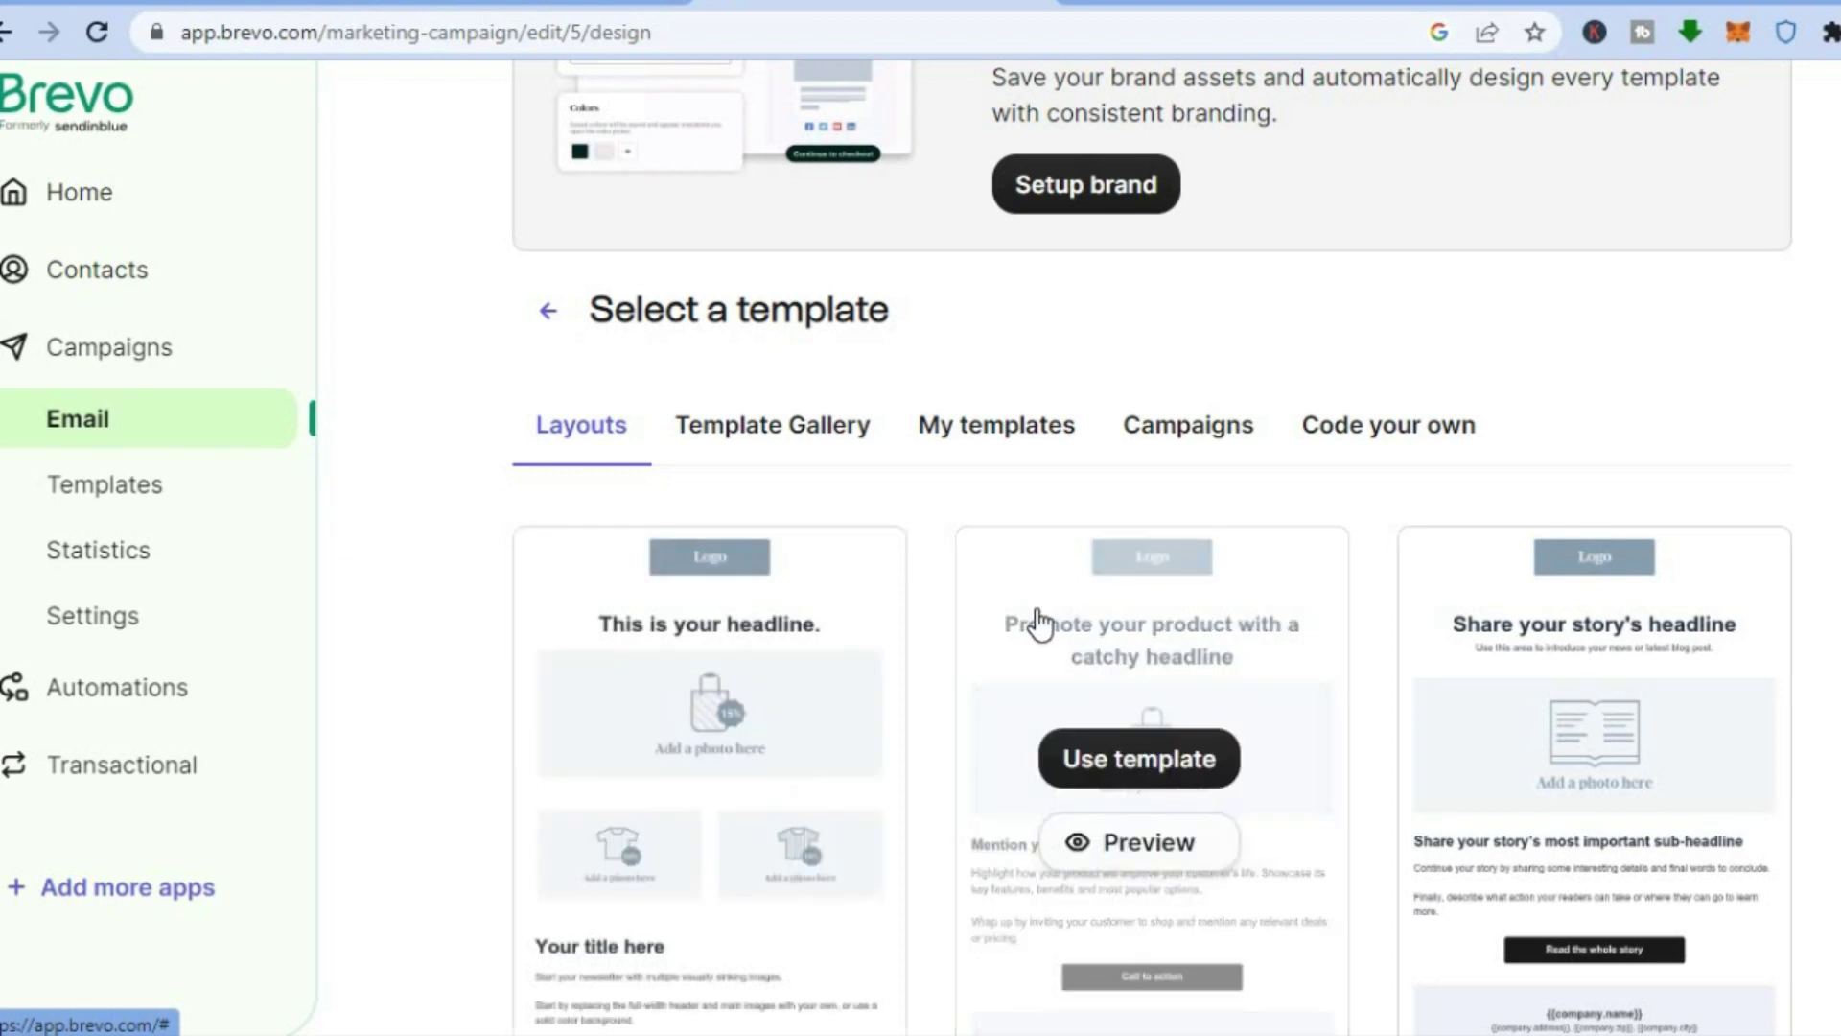
scroll(1151, 546, "down", 8)
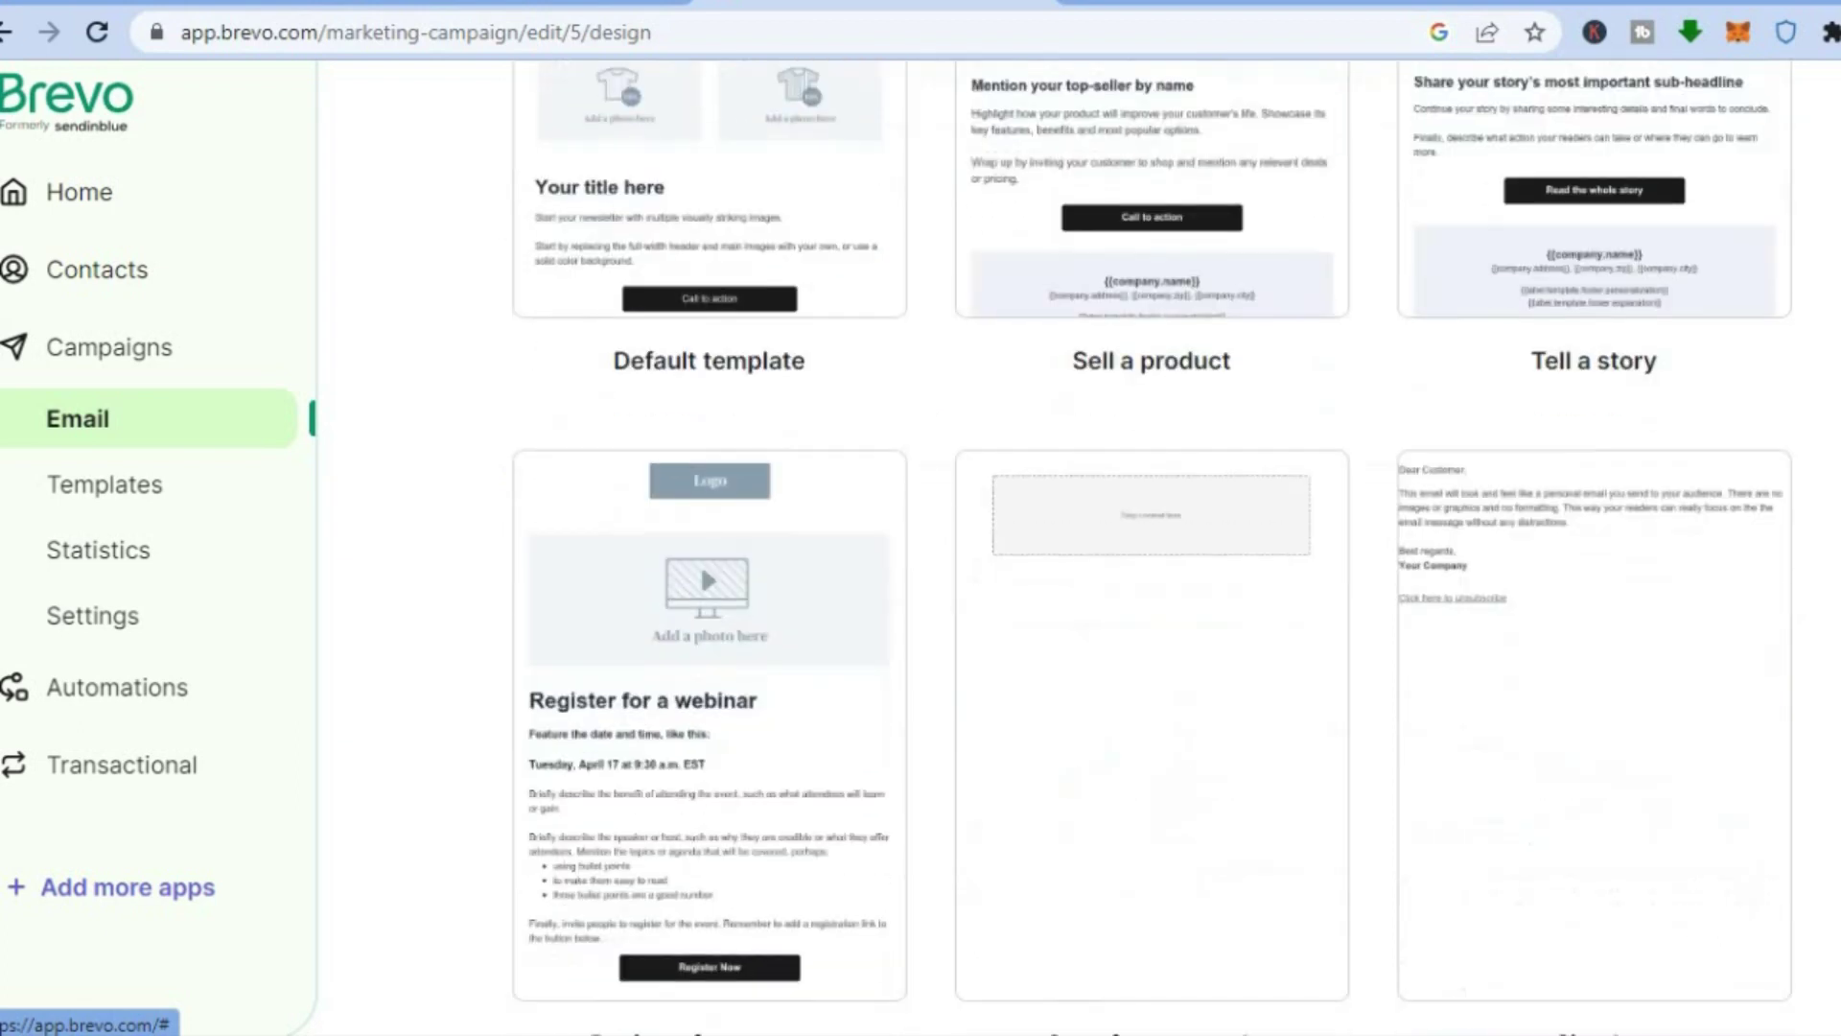
scroll(1151, 548, "up", 6)
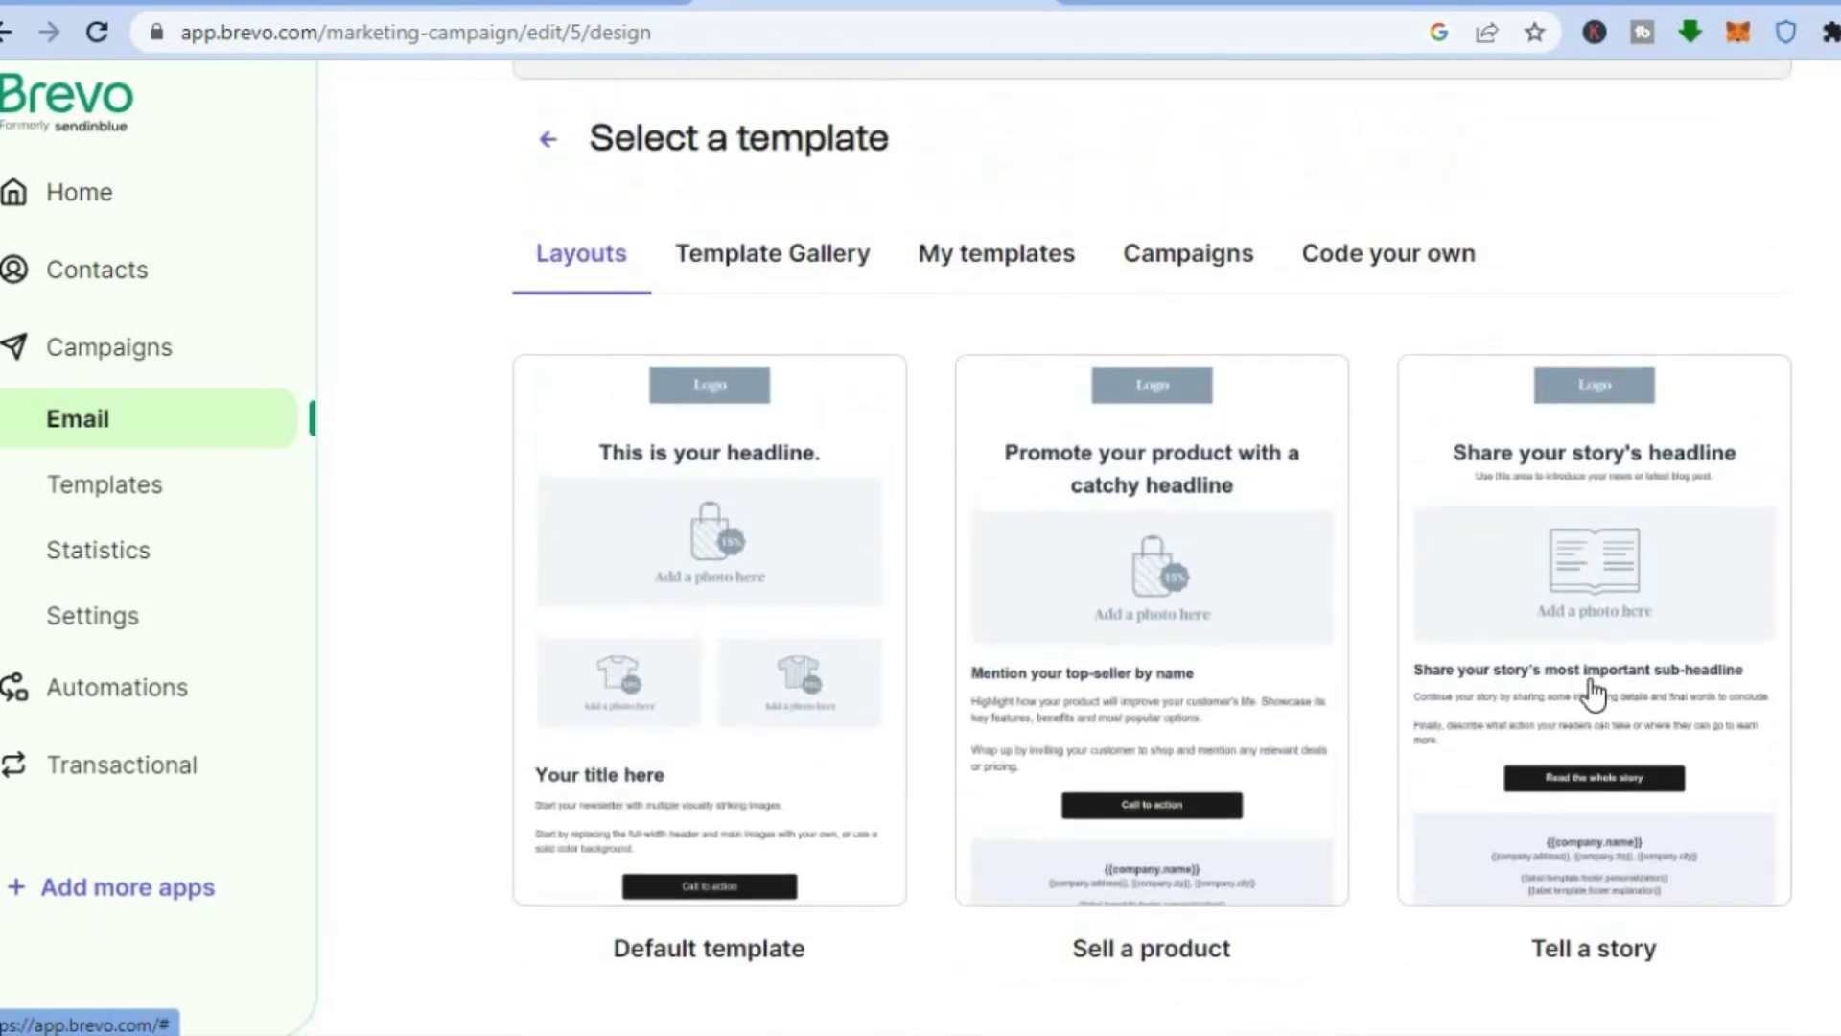
mouse_move(1584, 667)
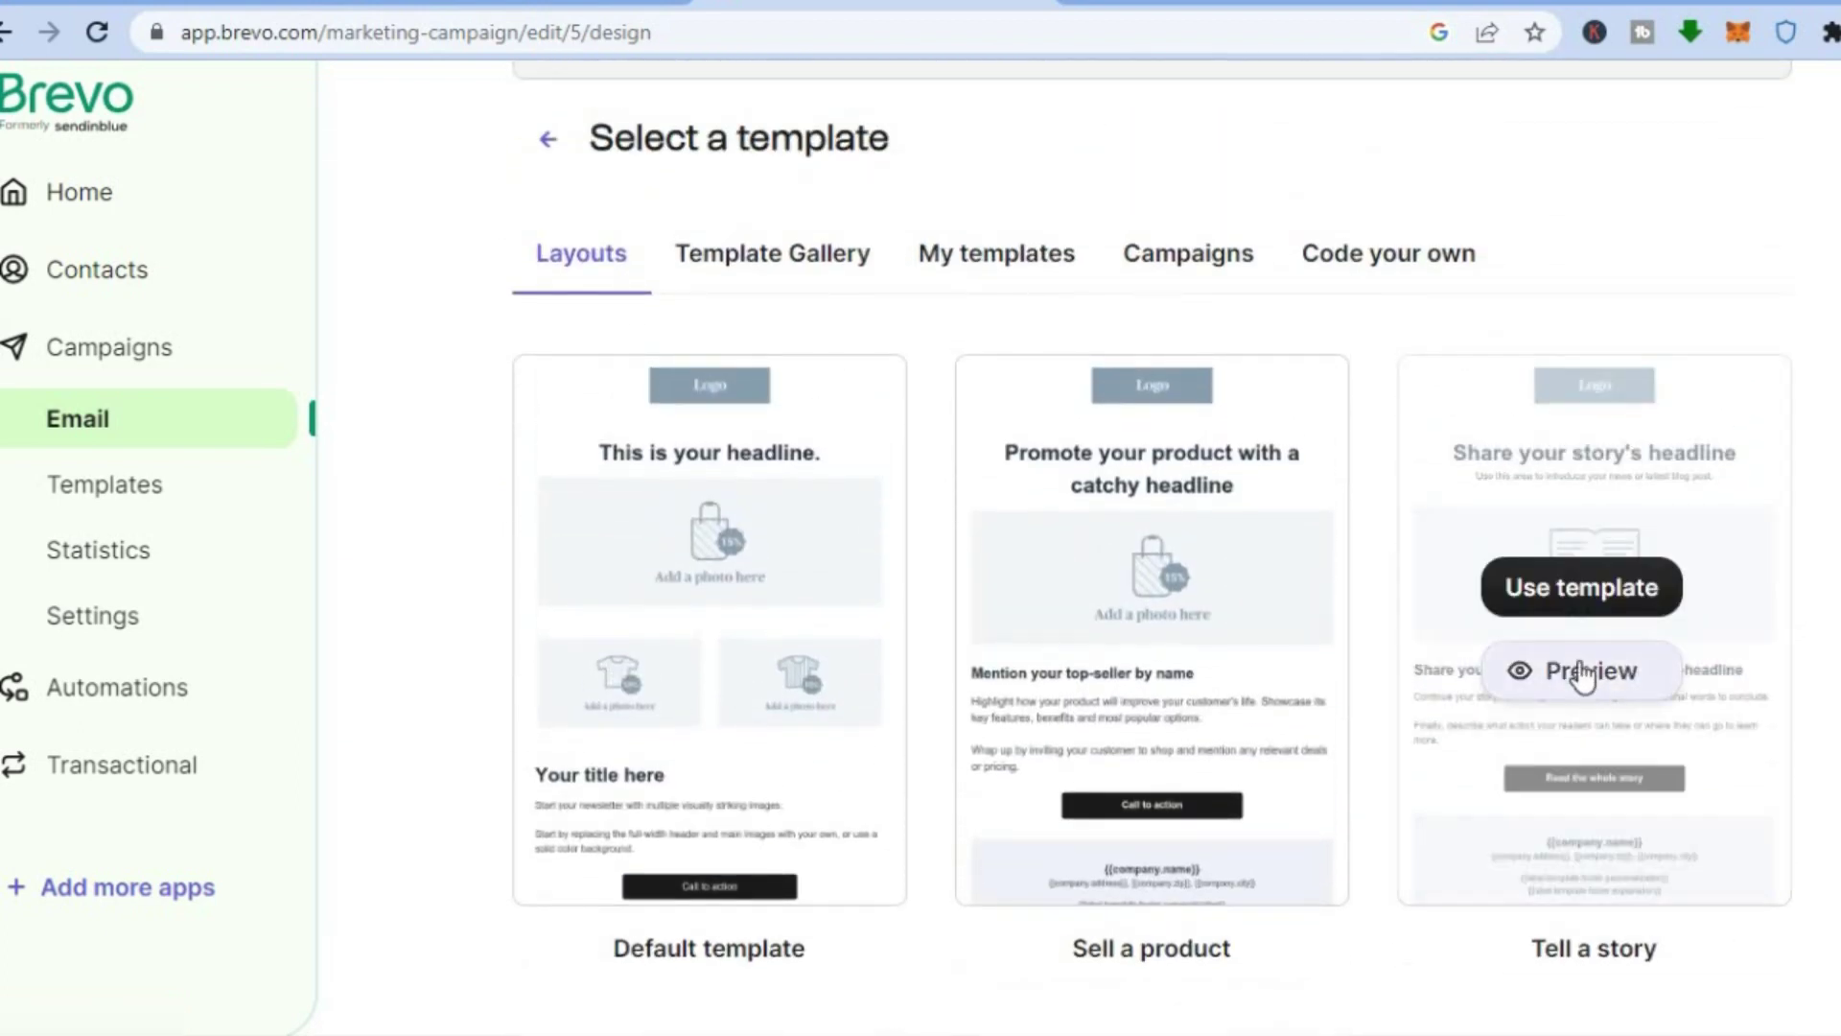
left_click(1566, 594)
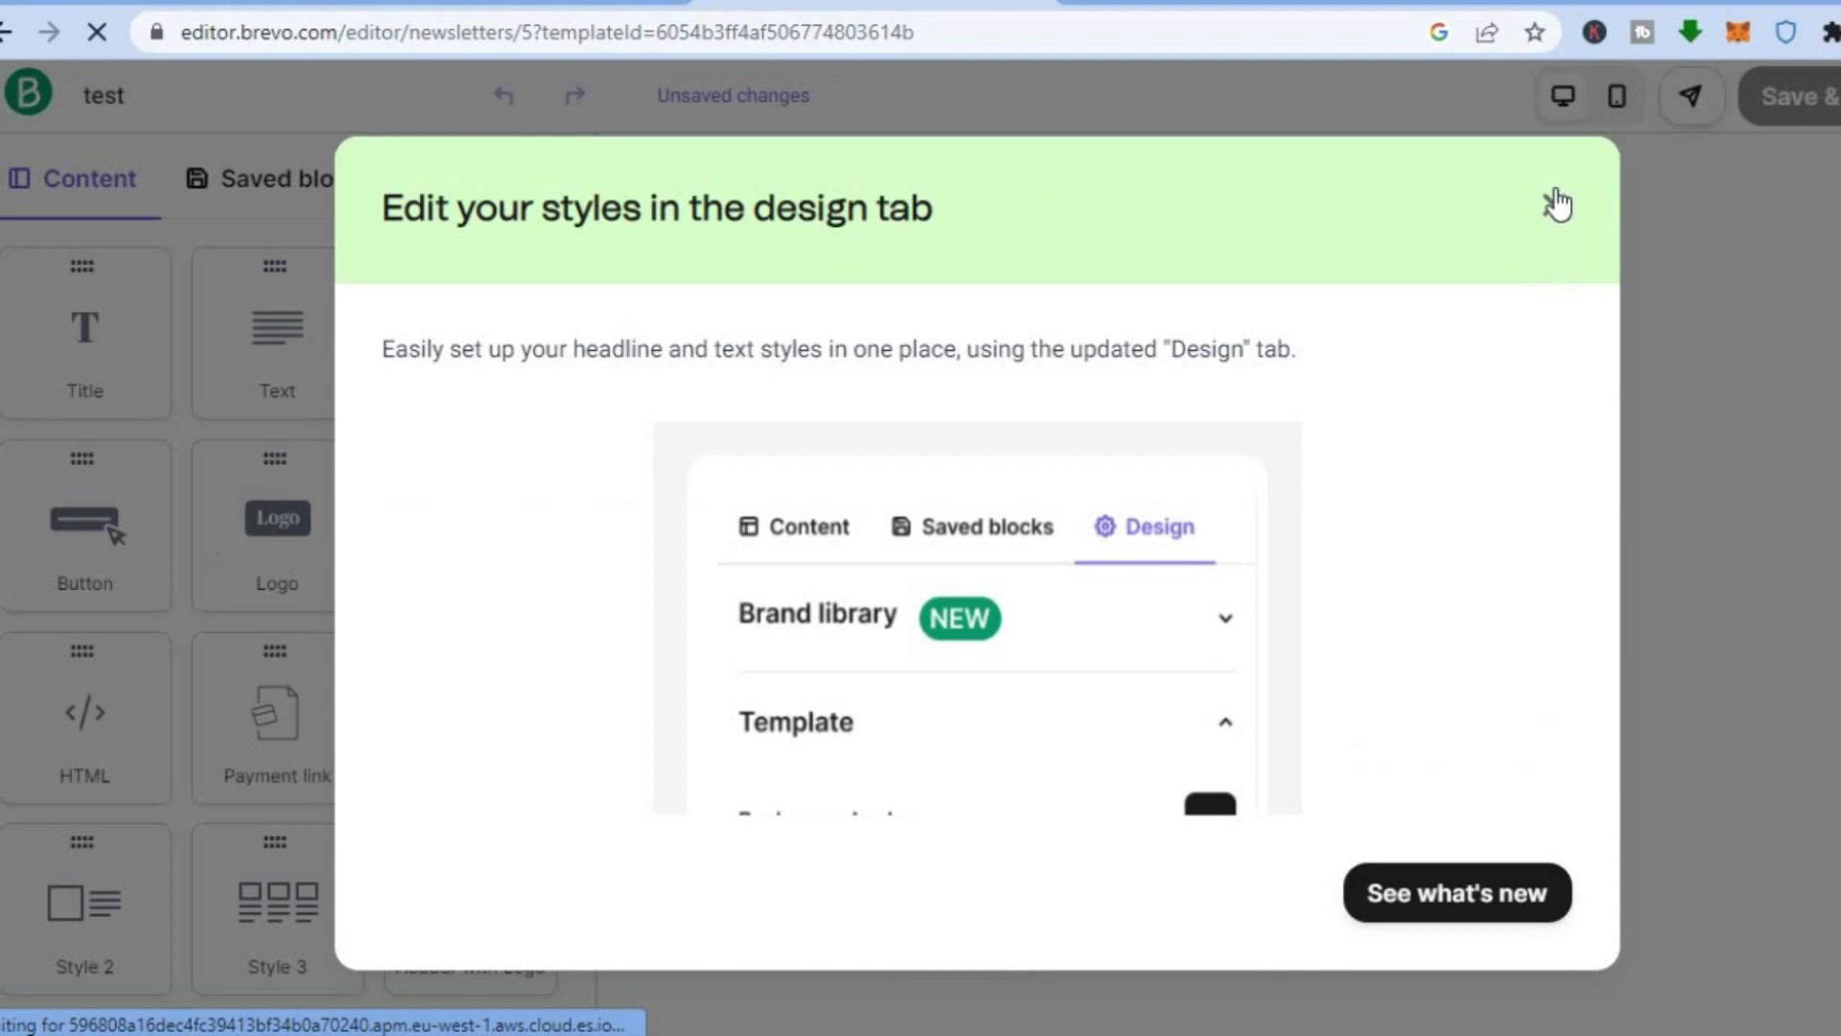
- Dismiss the editor's introductory pop-ups, look over the email design and save it, returning to the campaign setup
left_click(1555, 205)
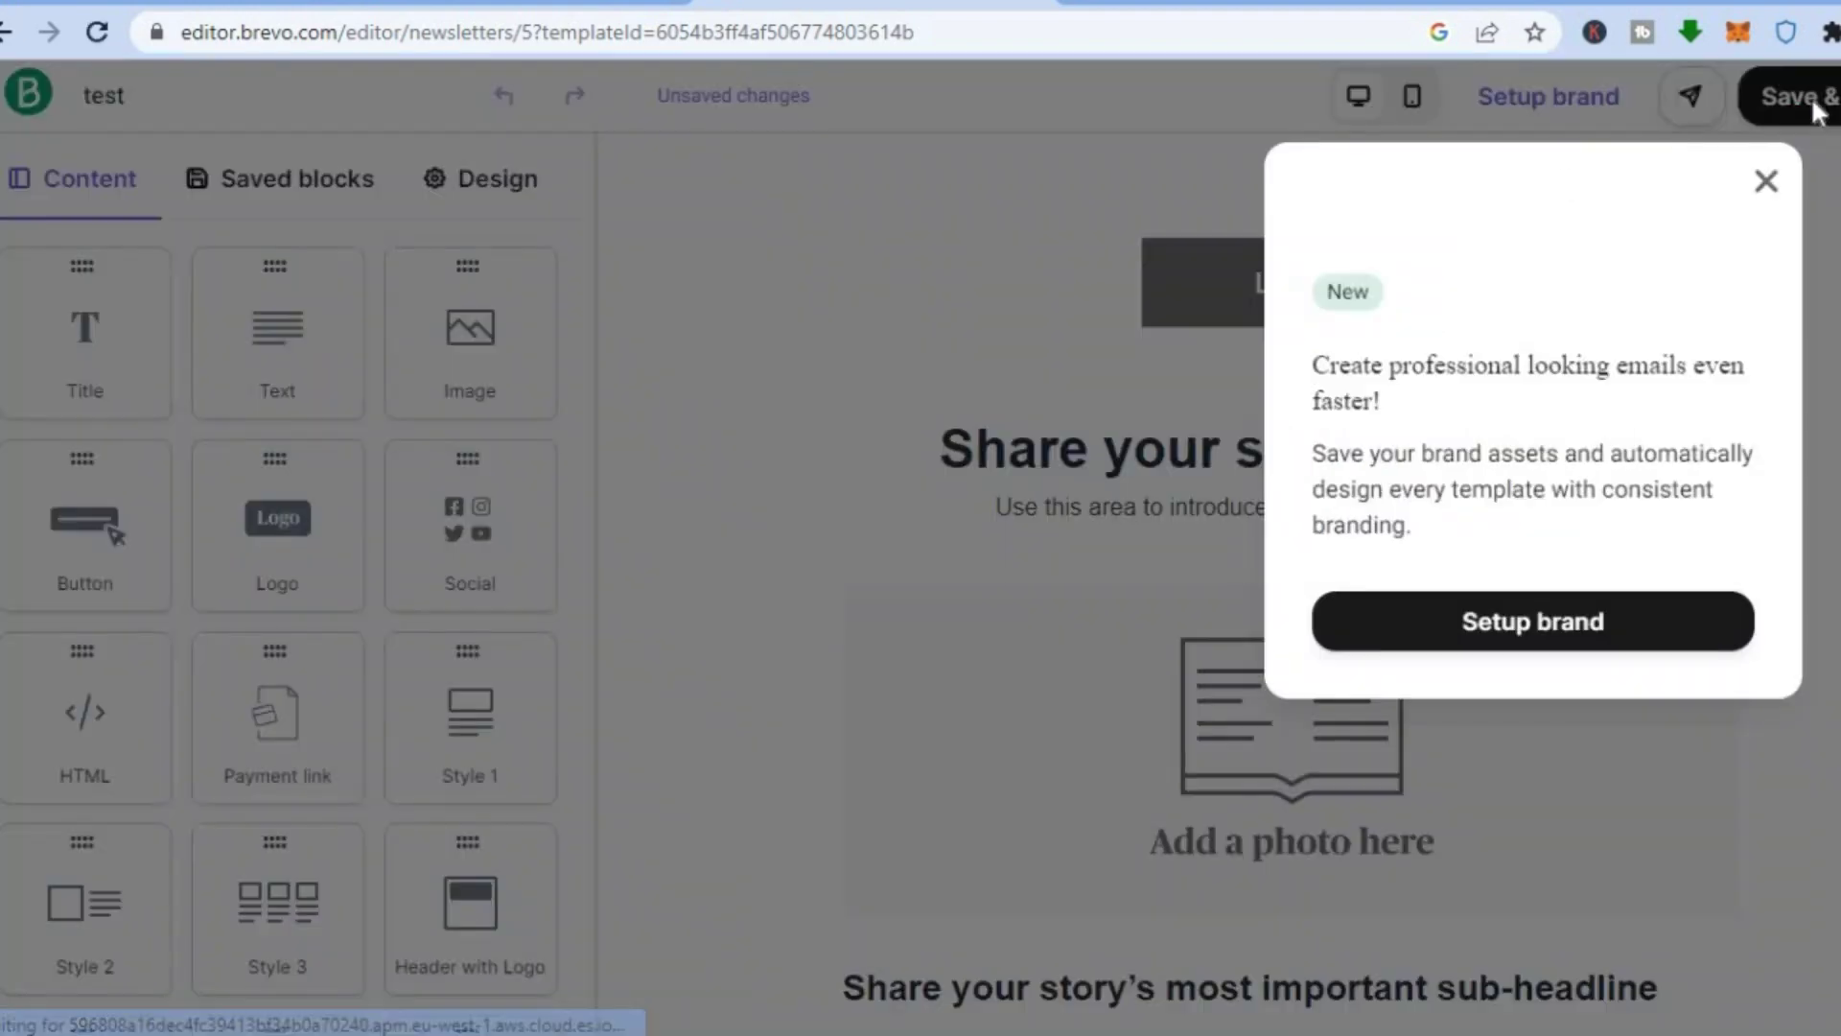
left_click(1767, 183)
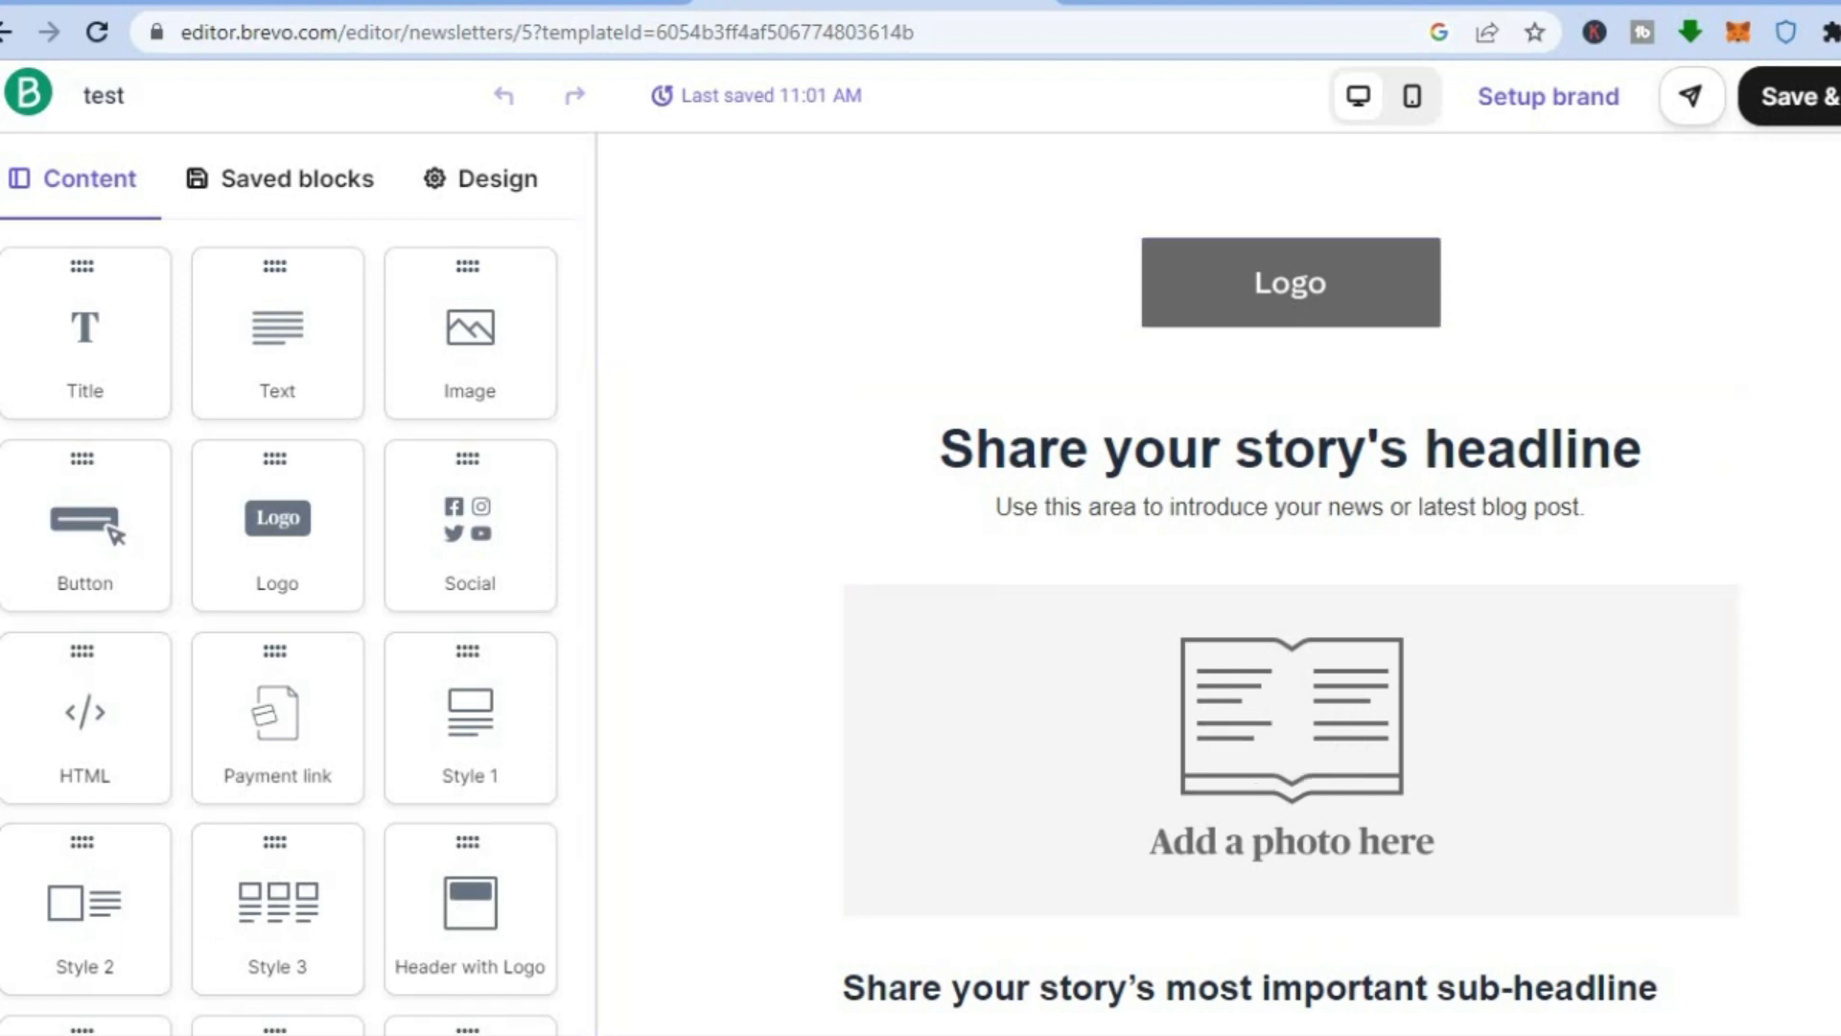
scroll(1290, 585, "down", 7)
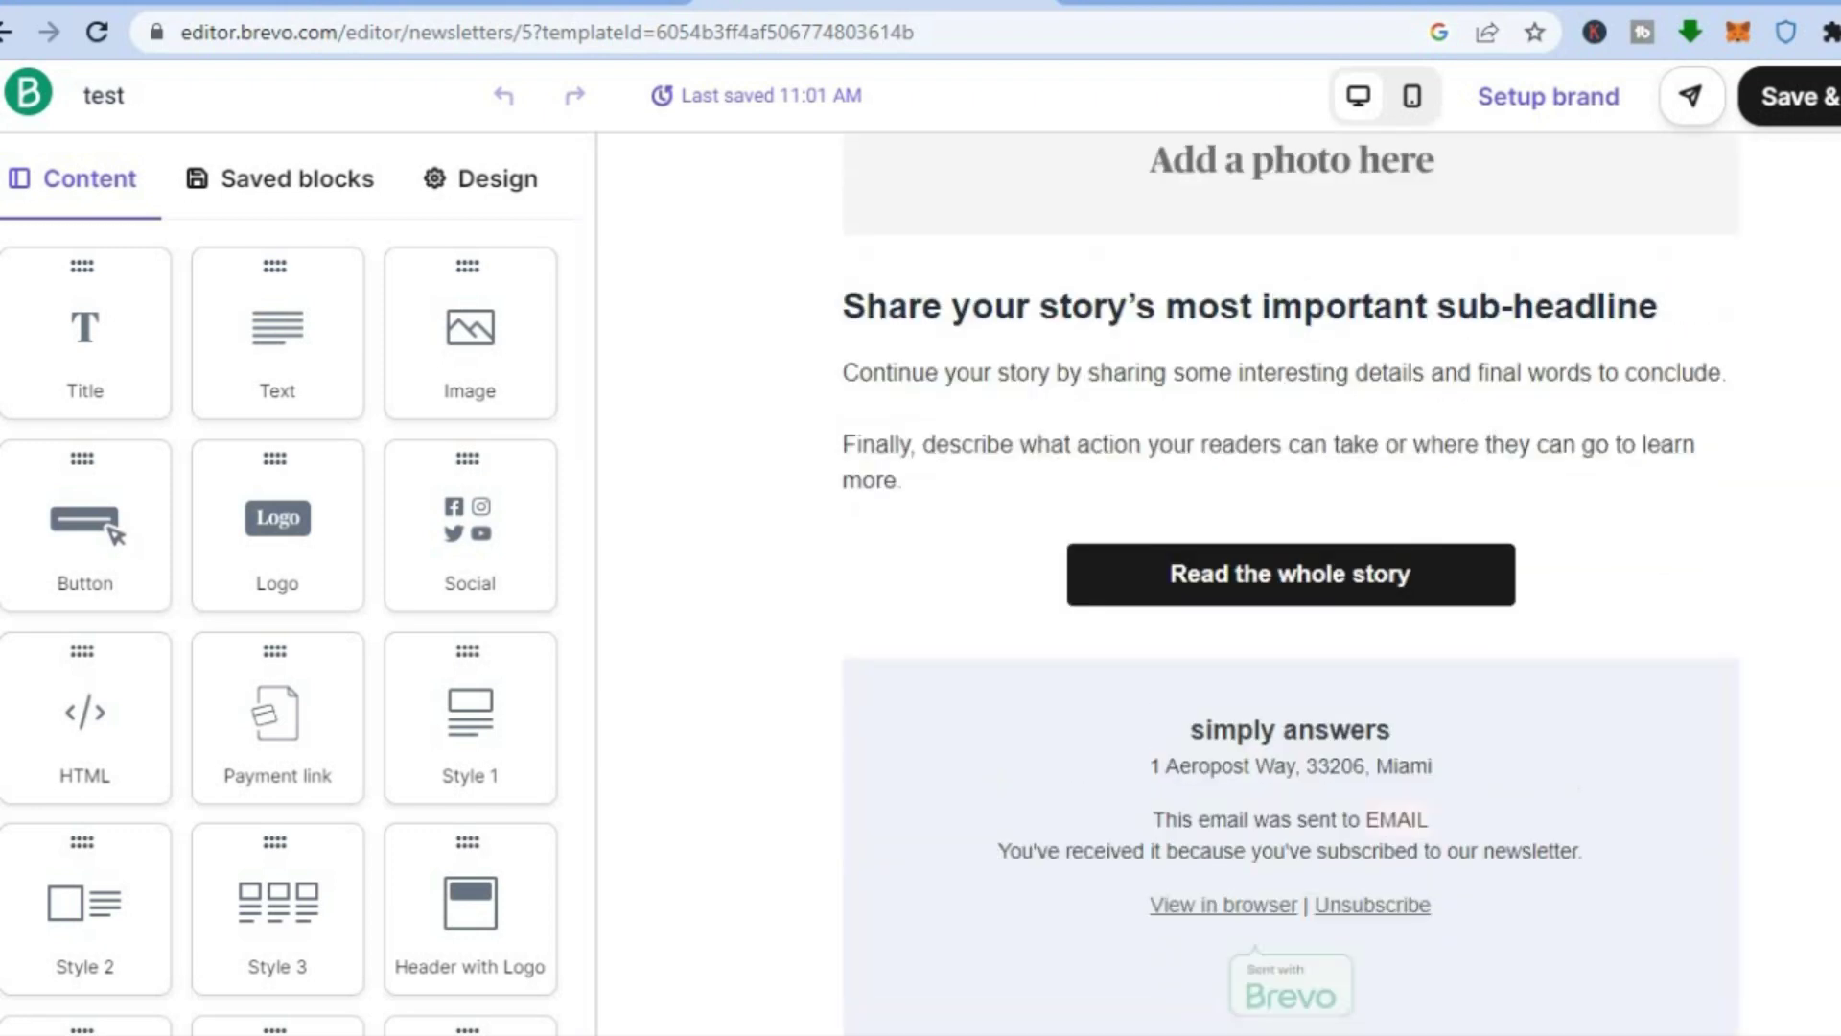
scroll(1290, 584, "up", 7)
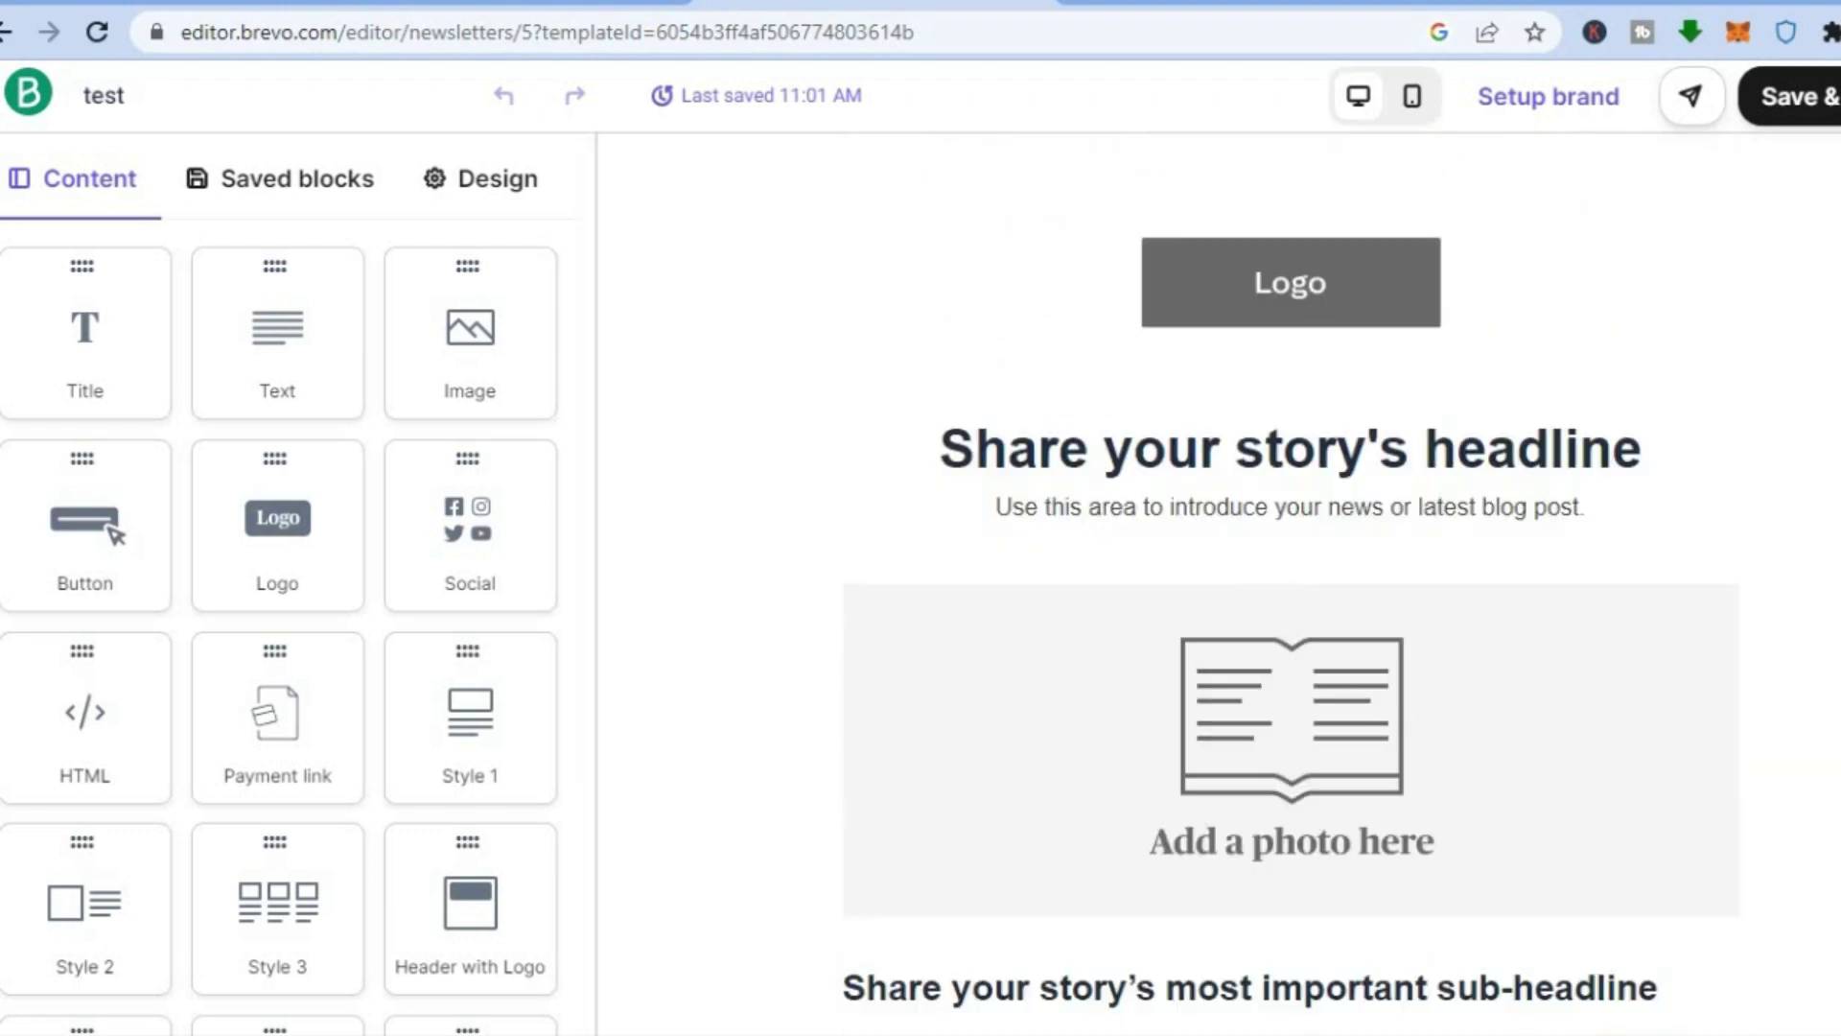
left_click(1827, 99)
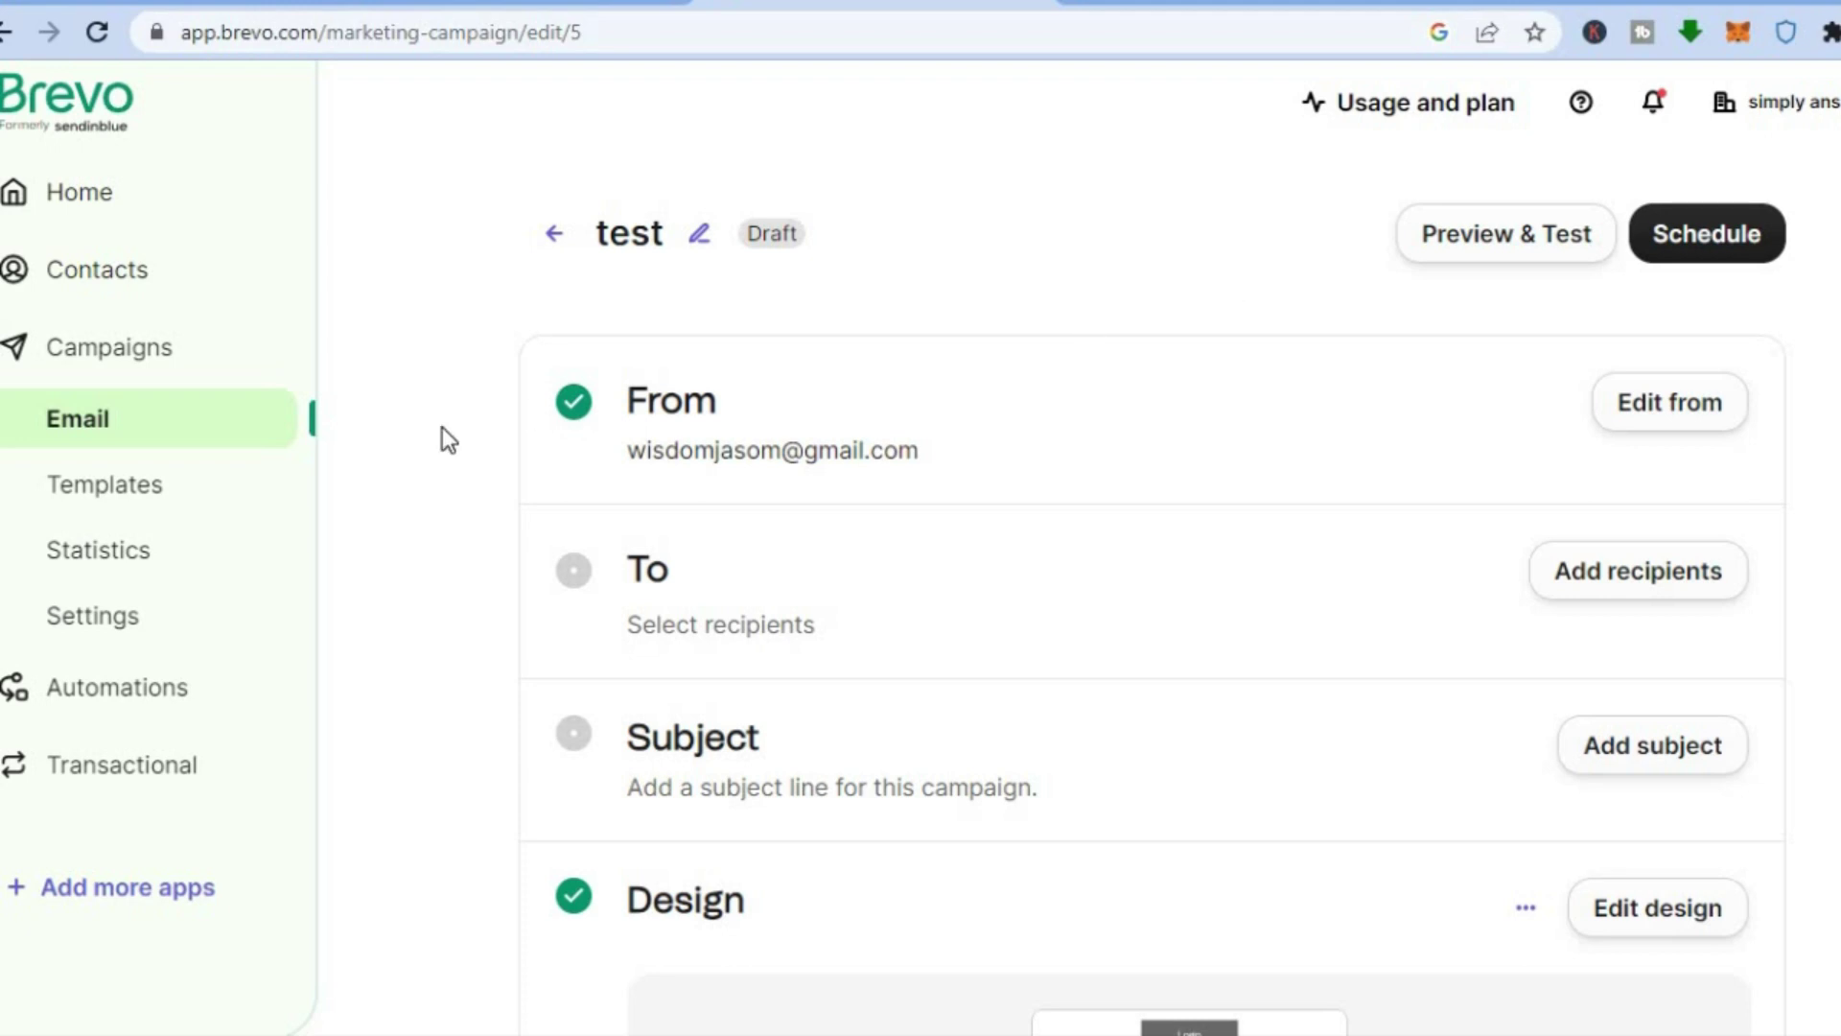
- Check the campaign statistics page and its Conversions view, and return to the Campaigns statistics
left_click(100, 567)
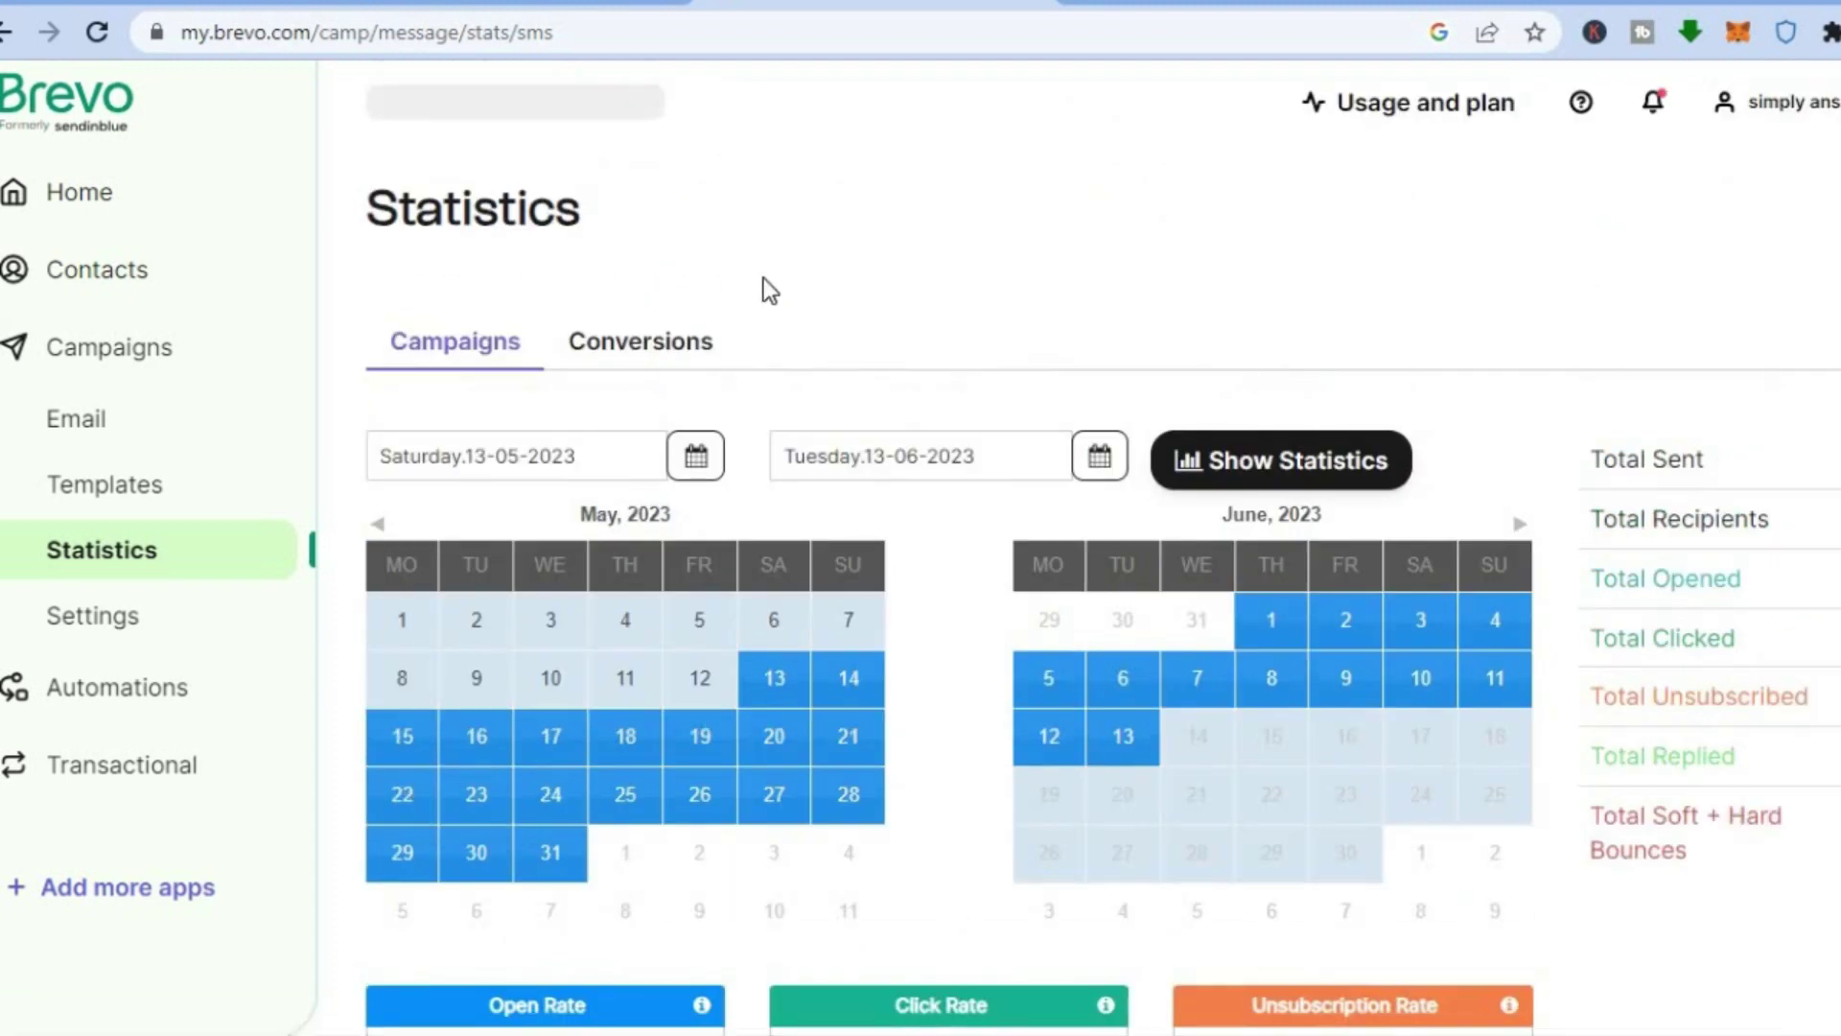
left_click(625, 342)
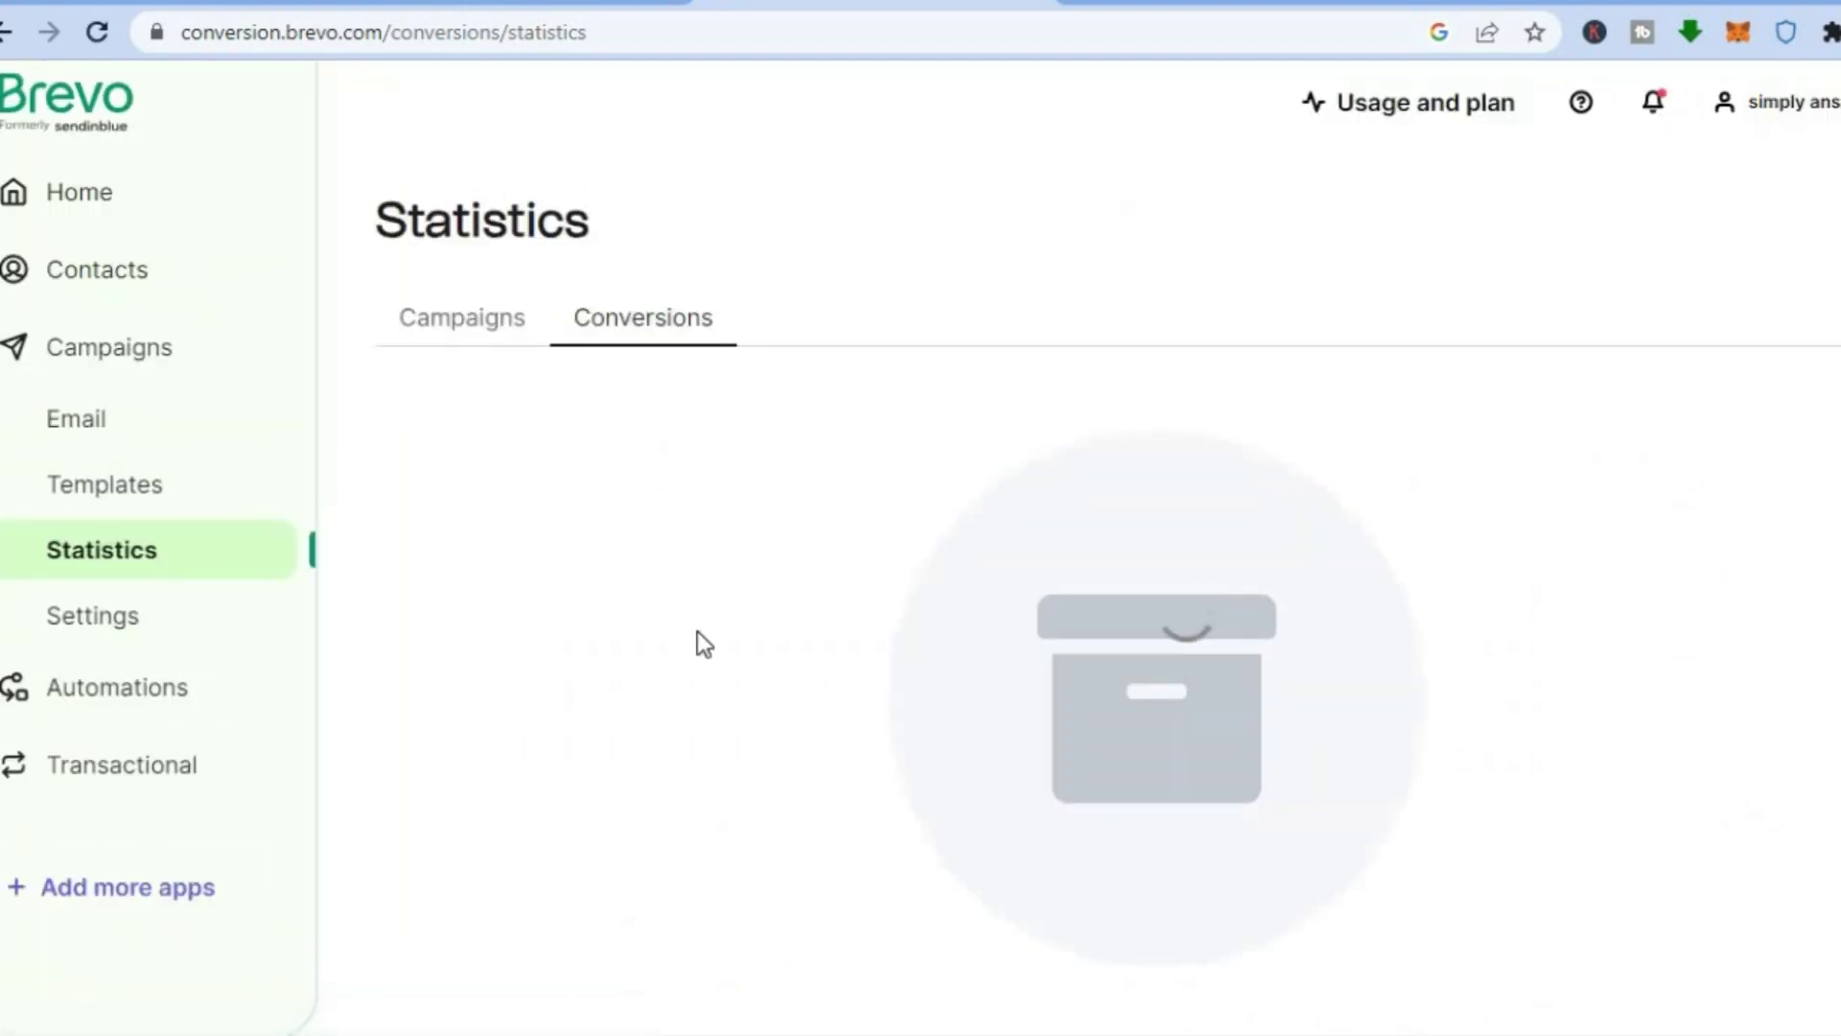
left_click(456, 298)
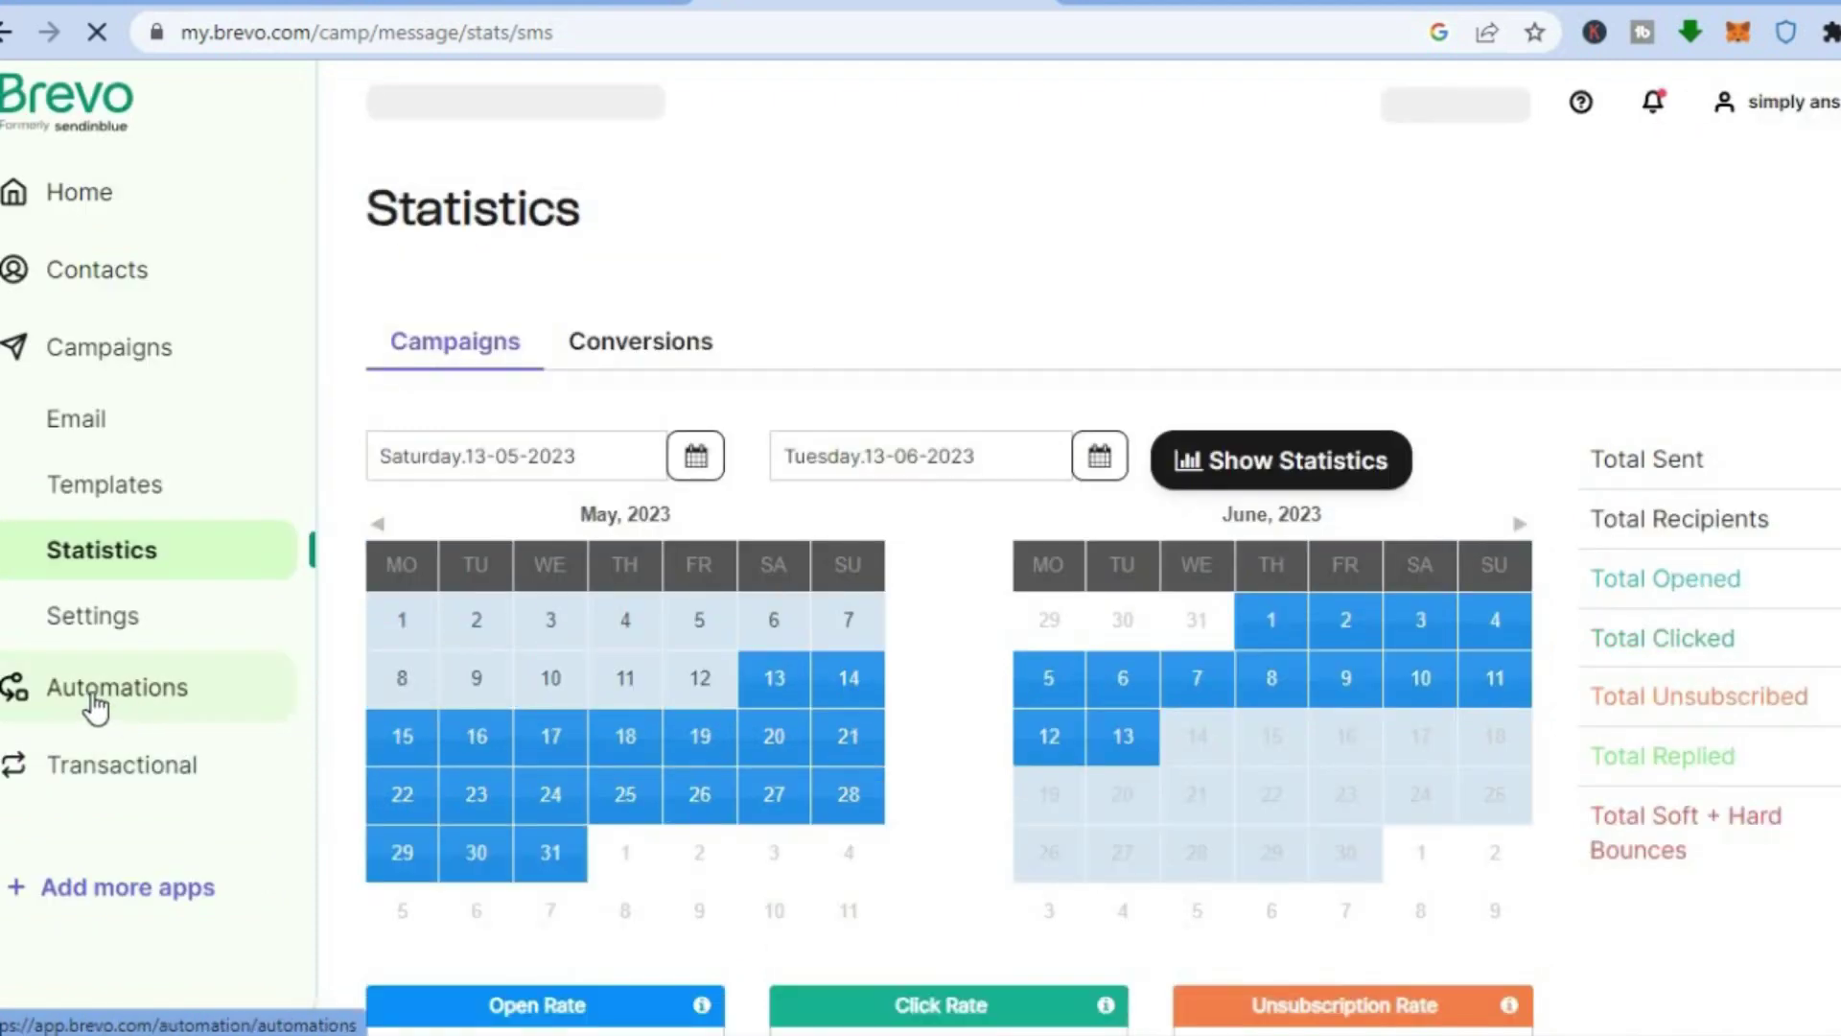
- Open the Automations section
left_click(97, 707)
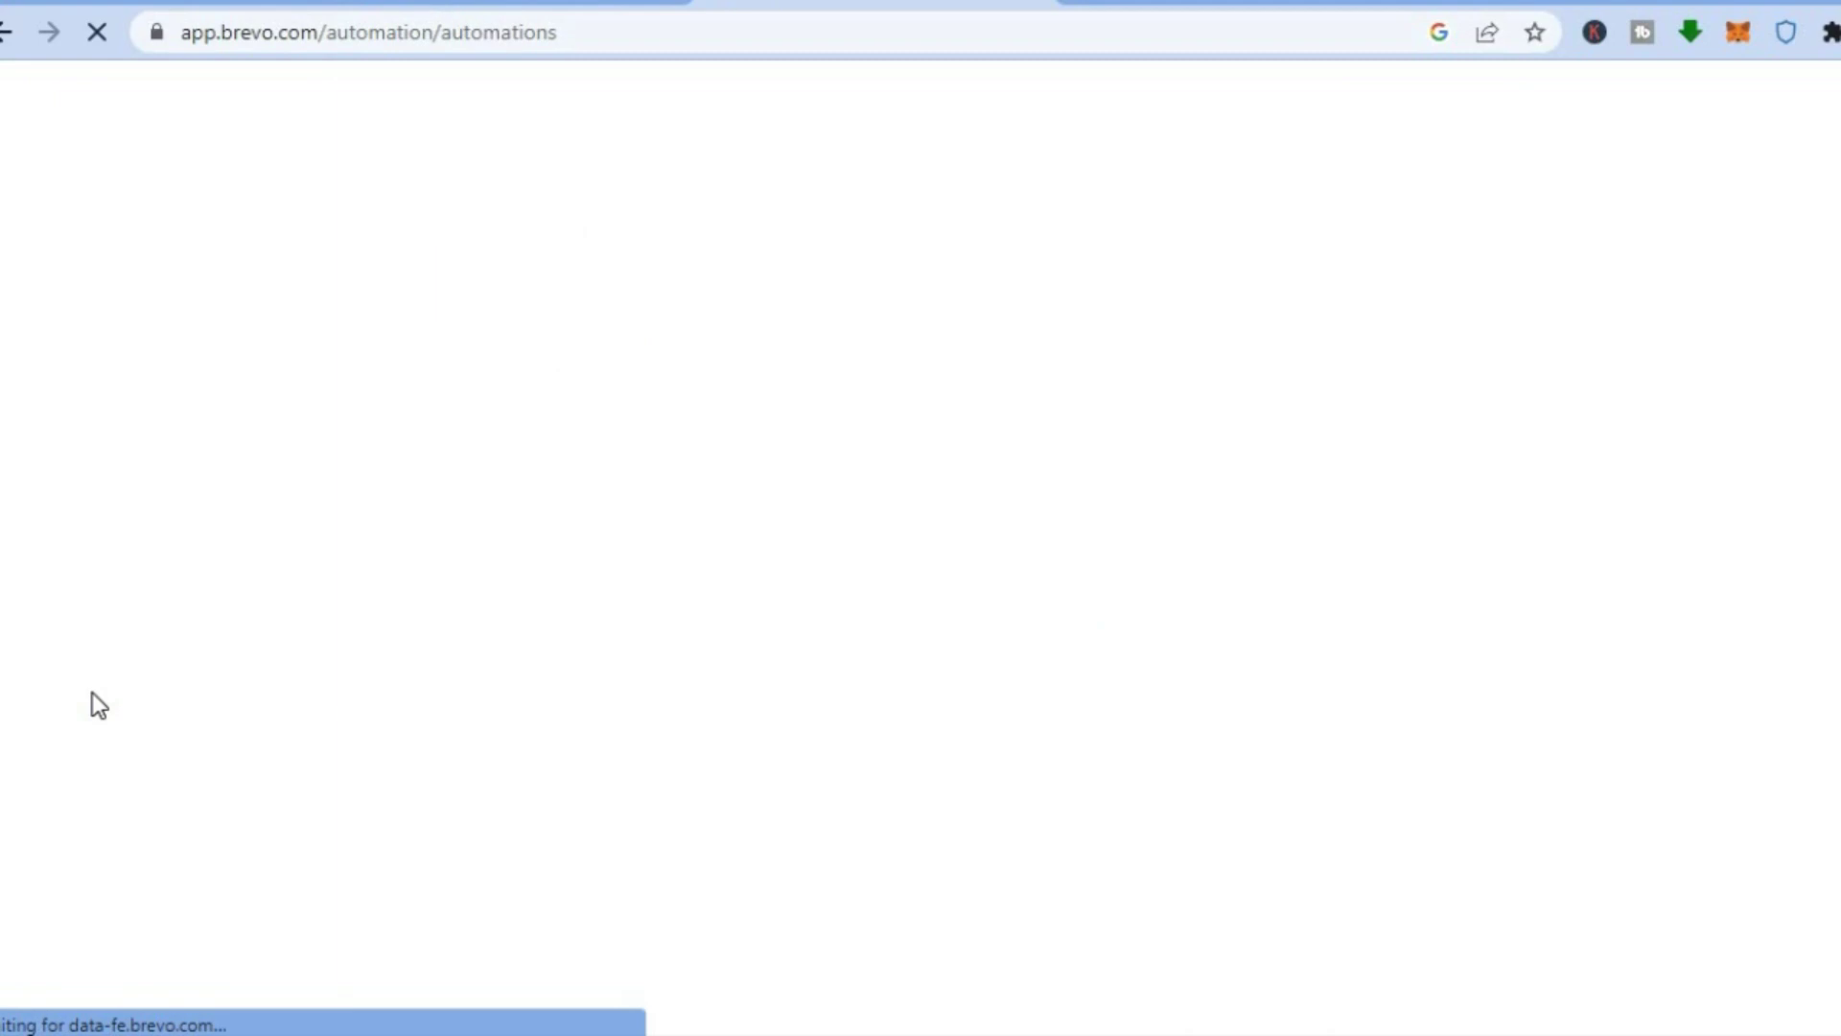